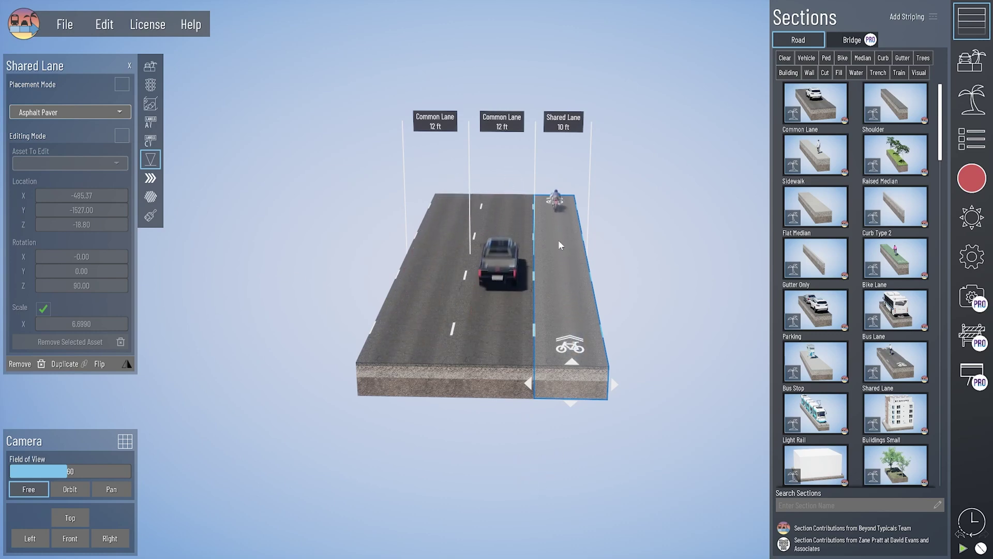
Delete the 10 ft shared lane from the road
middle_drag(493, 435, 506, 436)
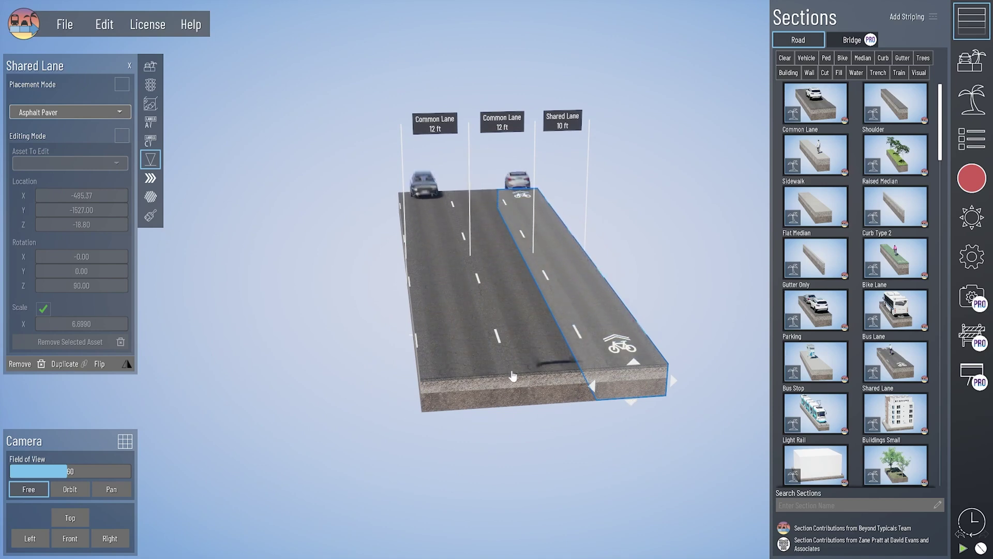
key(Delete)
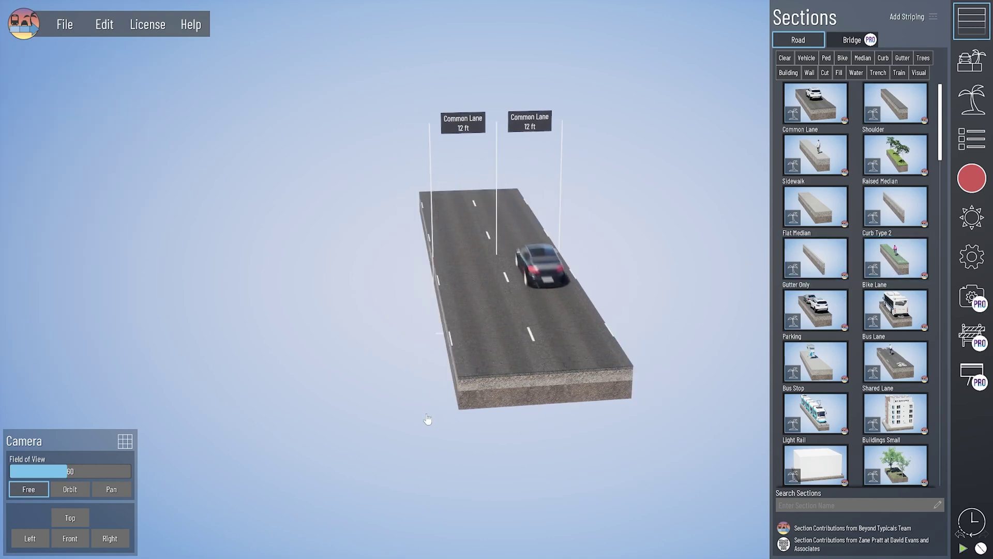
Set the traffic speed to 20 mi/h and the traffic volume to 4 for both common lanes
click(486, 383)
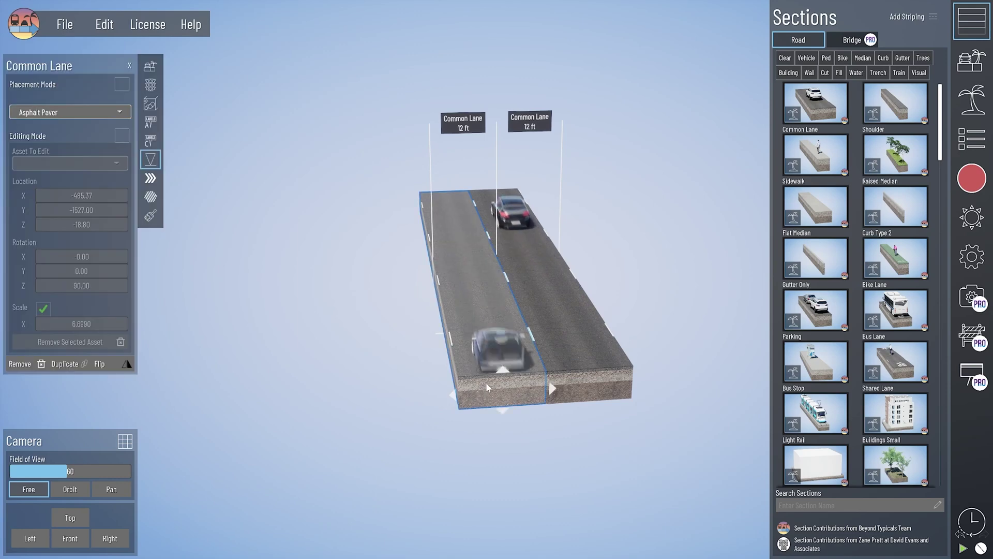
click(150, 84)
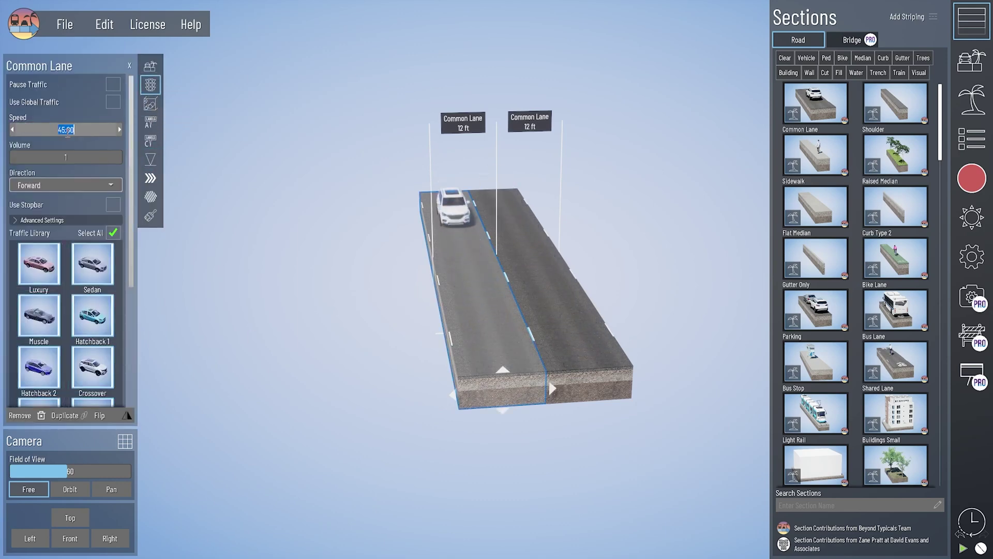
text(20)
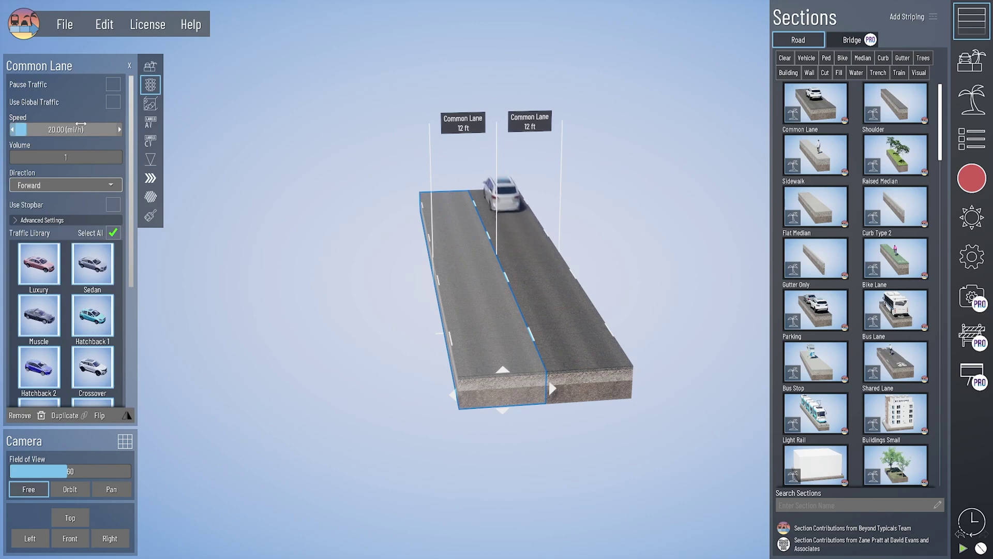
click(609, 384)
click(112, 129)
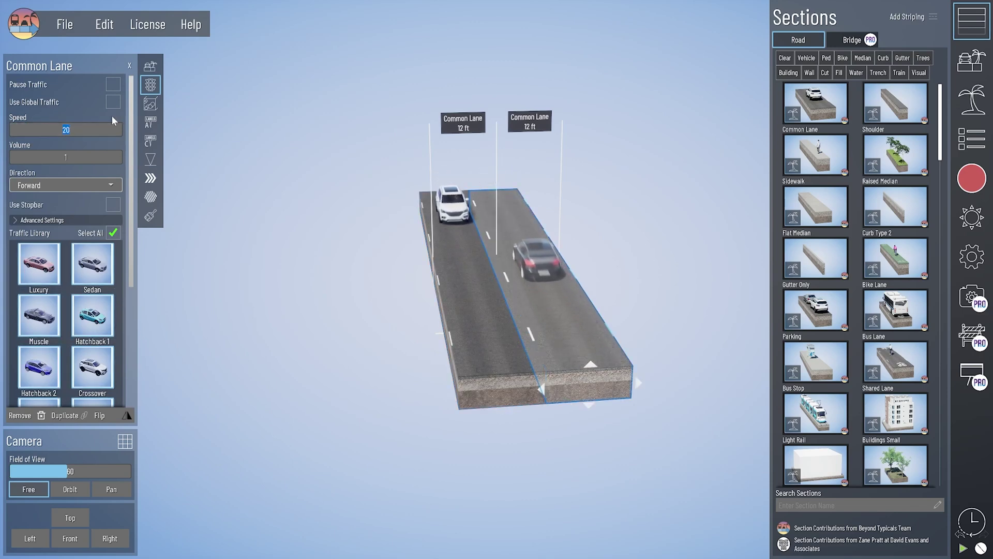
text(20)
key(Return)
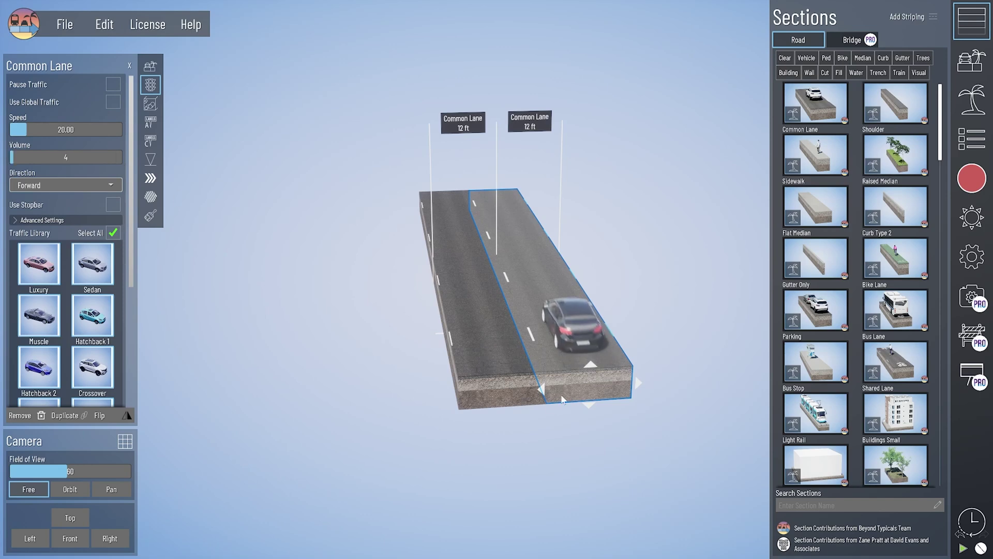
click(495, 384)
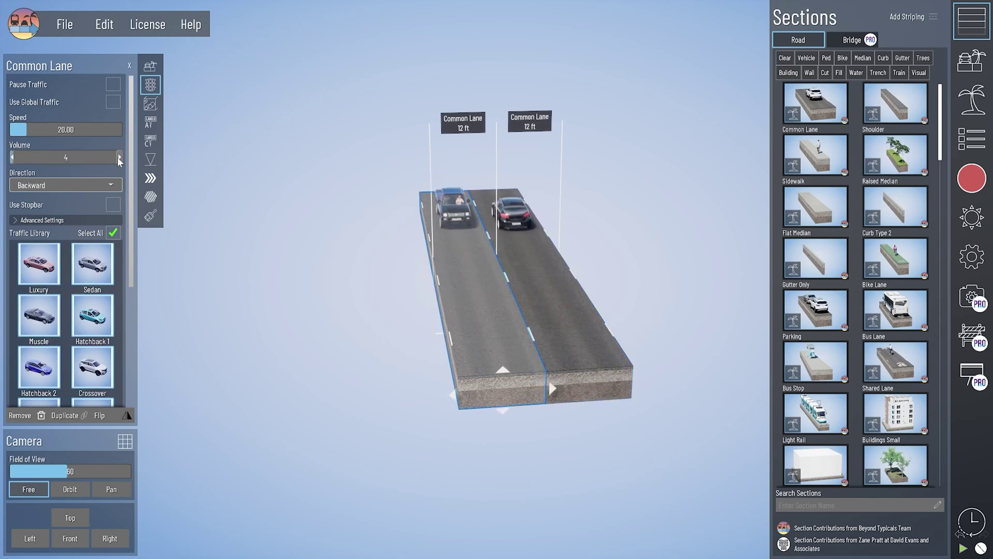
click(359, 351)
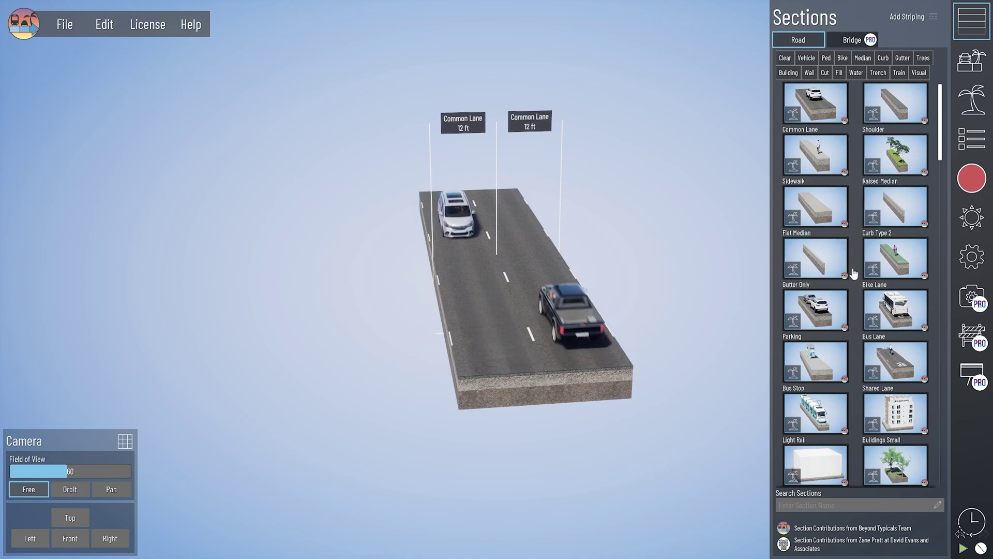
Add a bike lane along each outer edge of the road
click(895, 258)
drag(895, 258, 430, 391)
Apply the 02 Asphalt No Wear texture to the left bike lane and the left common lane
click(437, 394)
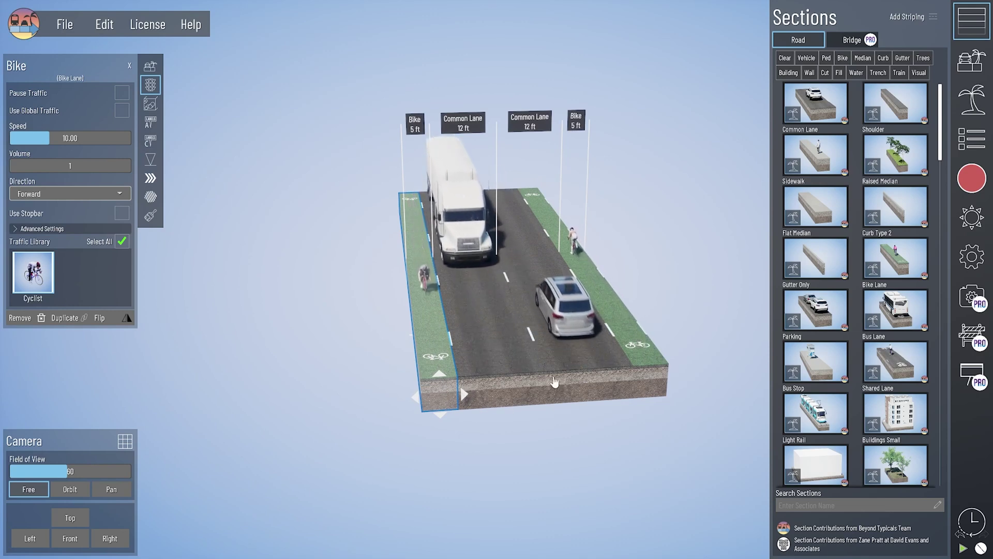
middle_drag(553, 381, 457, 386)
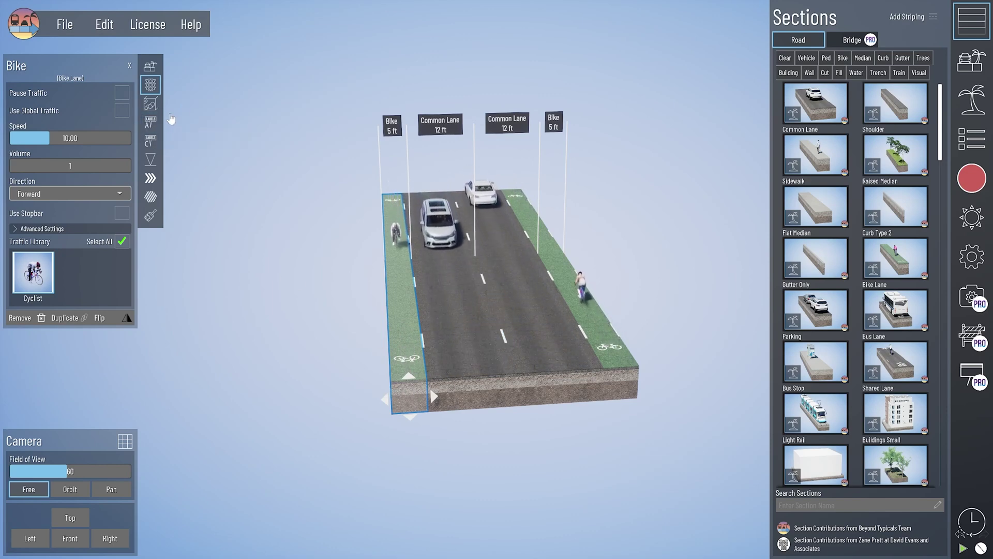
click(151, 216)
click(96, 112)
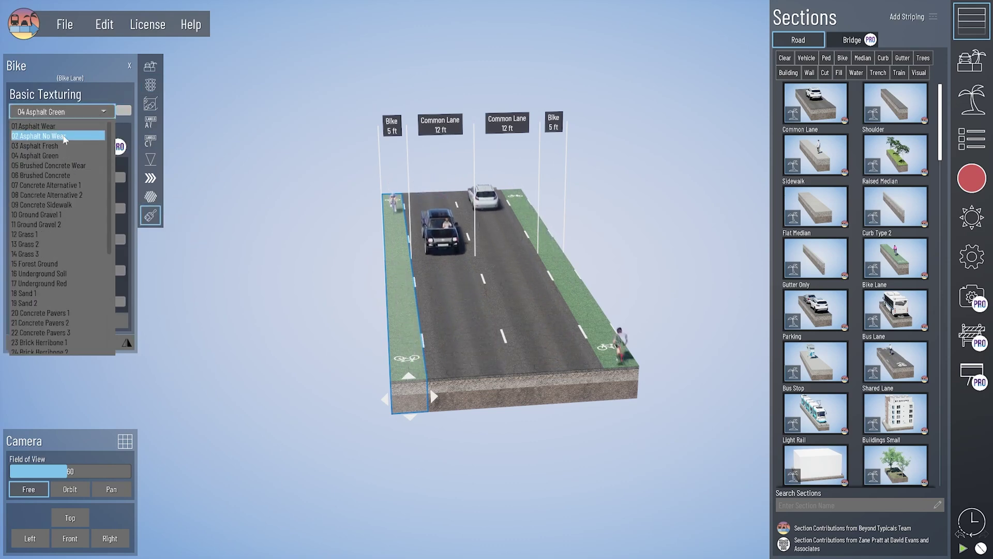
click(61, 137)
click(460, 389)
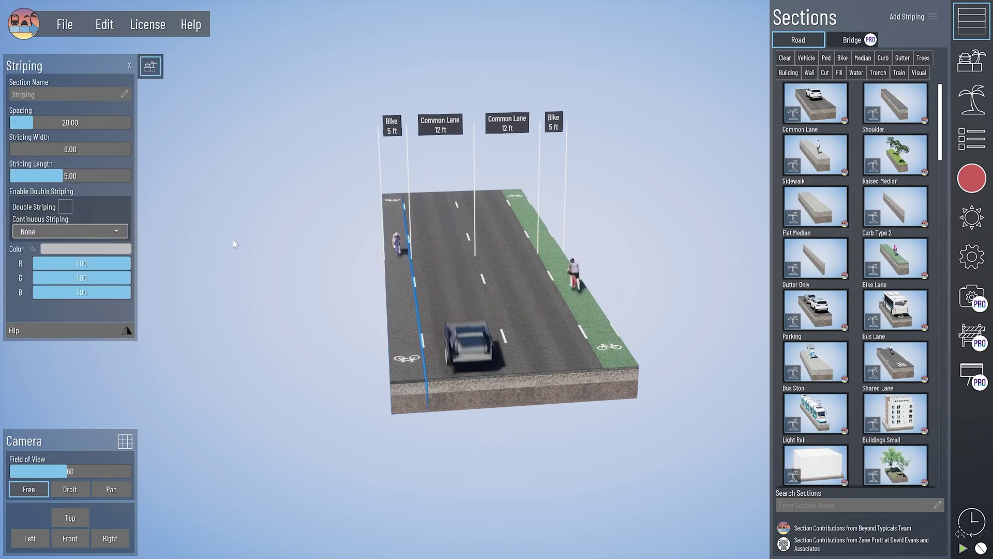
click(151, 215)
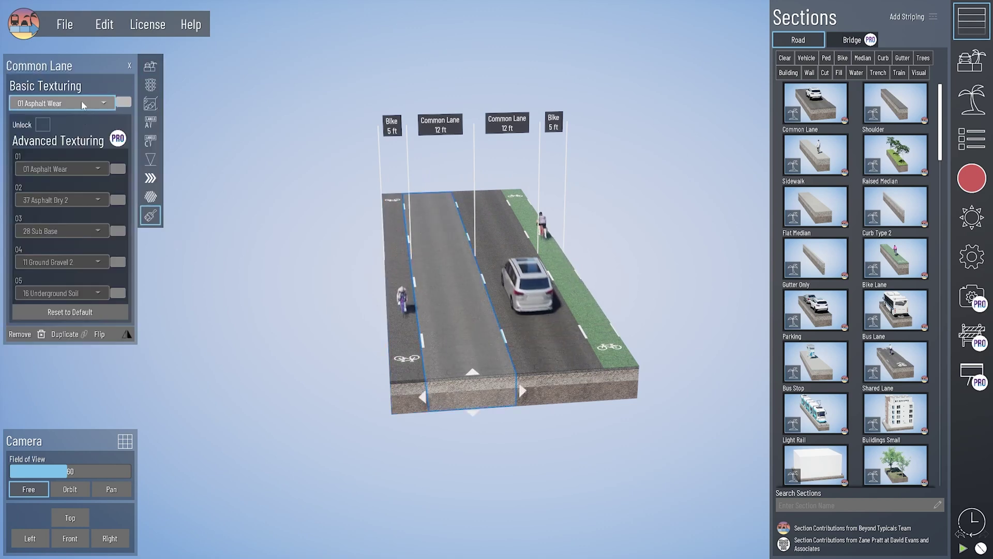
click(81, 102)
click(81, 126)
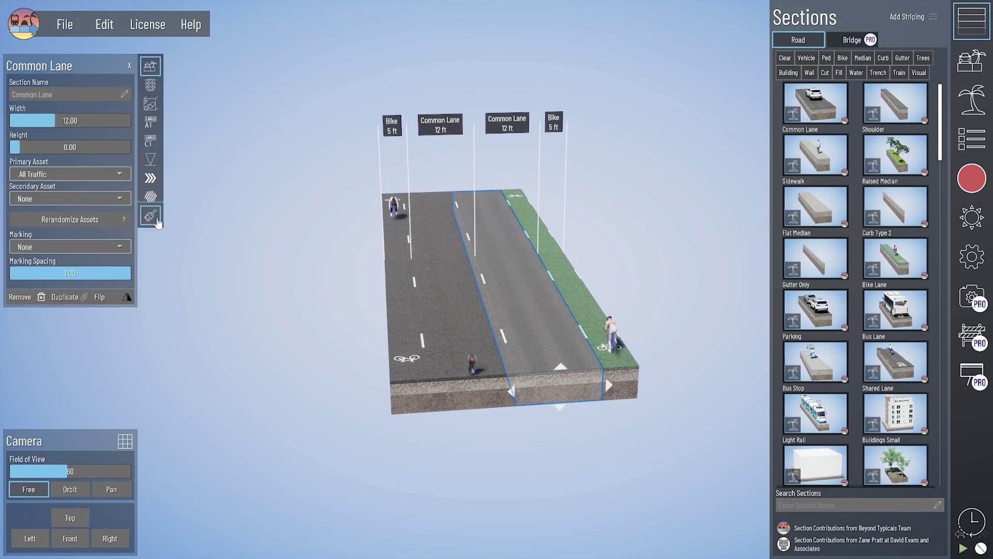
Apply the 02 Asphalt No Wear texture to the right common lane and the right bike lane
click(151, 215)
click(88, 107)
click(78, 125)
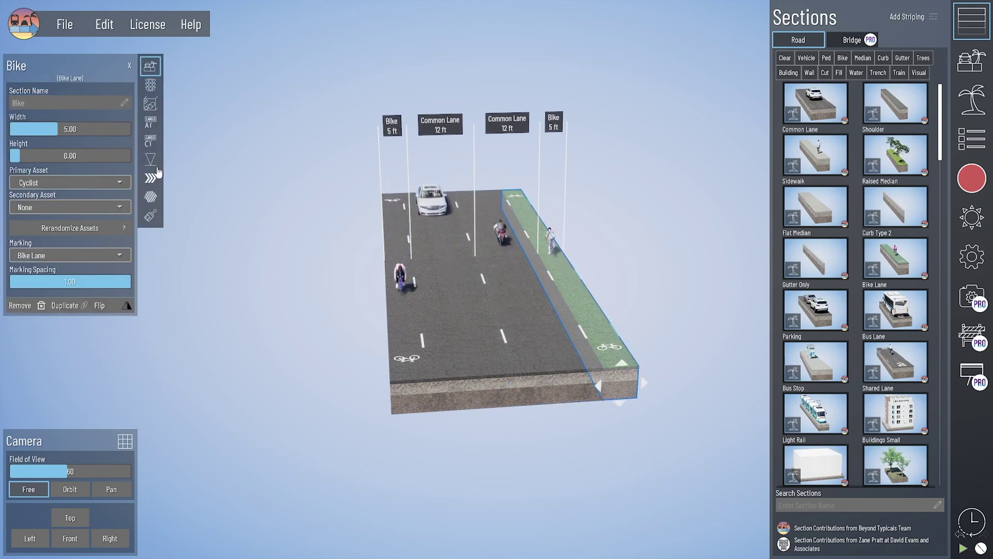
click(151, 215)
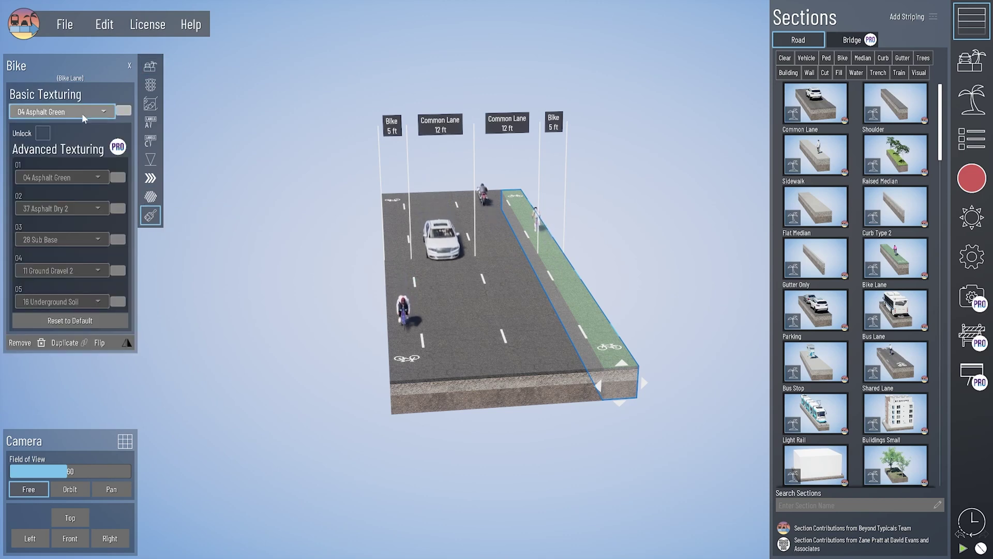
click(84, 110)
click(78, 137)
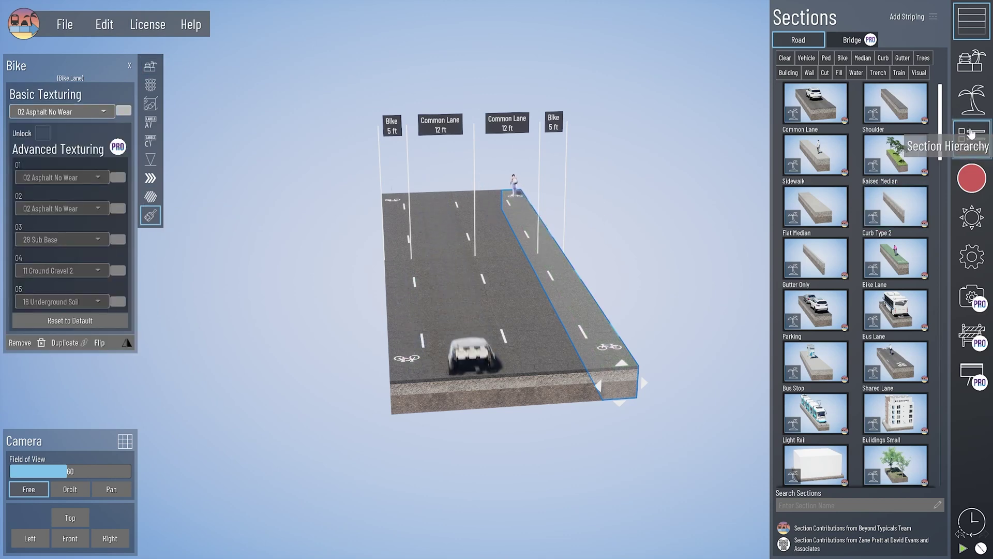
Delete all four striping items from the section hierarchy
click(971, 139)
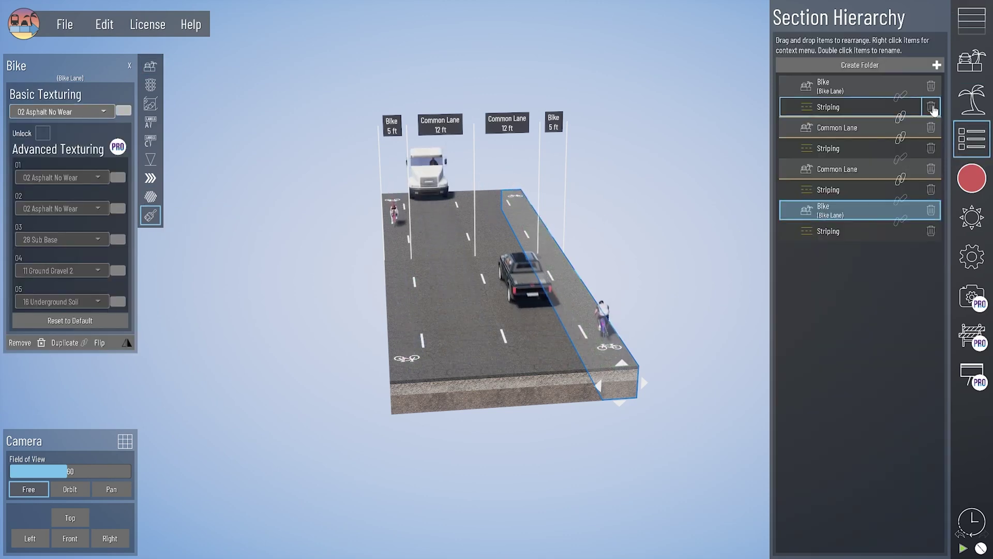
click(931, 106)
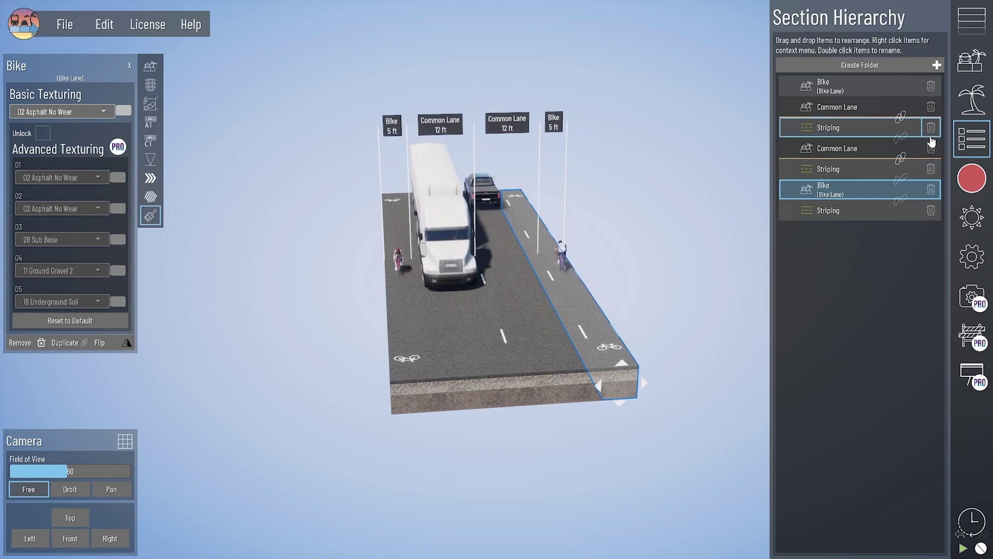
click(931, 148)
click(931, 148)
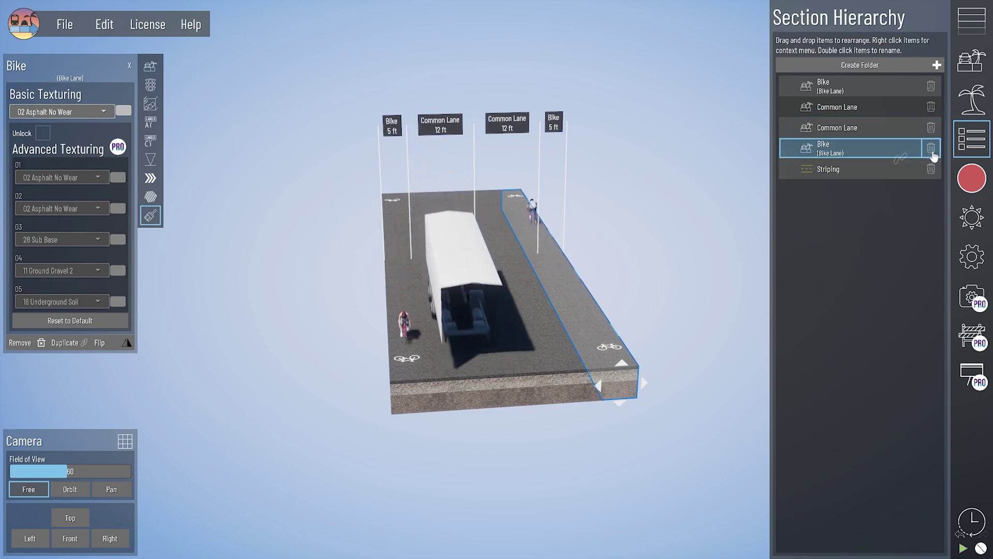
click(931, 169)
Exclude the Semi Truck, Bobtail Truck, Express Truck and City Bus from the left common lane's traffic
click(486, 382)
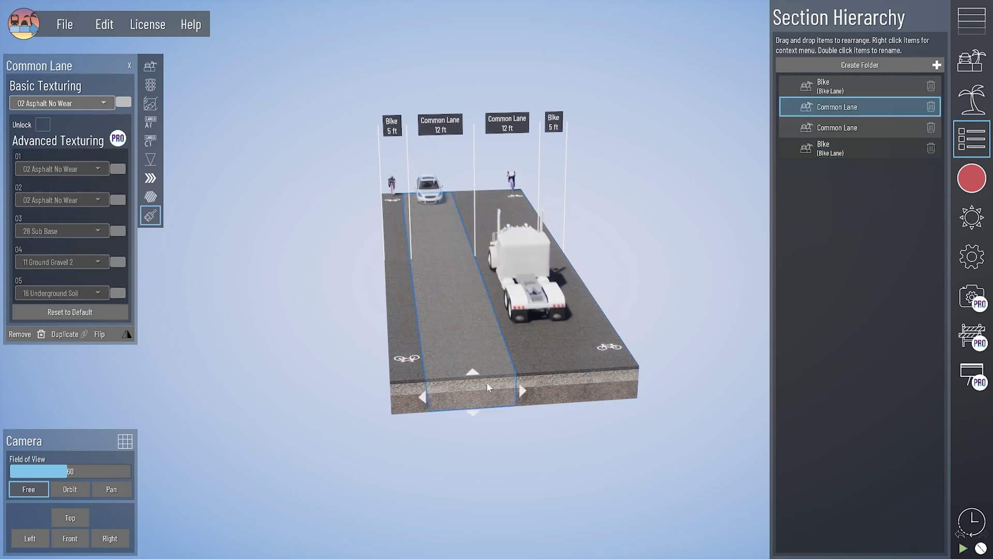
click(150, 85)
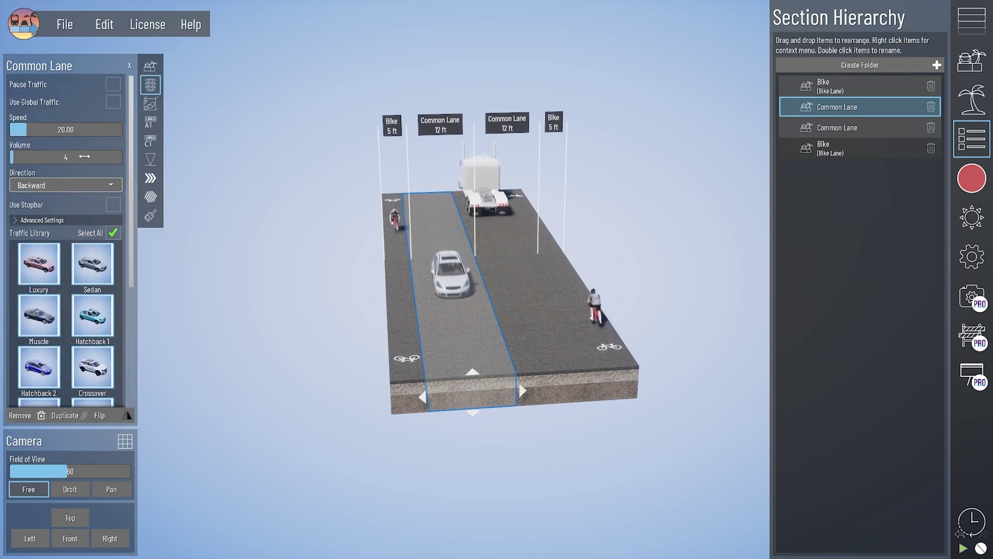
scroll(75, 280, down, 3)
scroll(75, 280, down, 3)
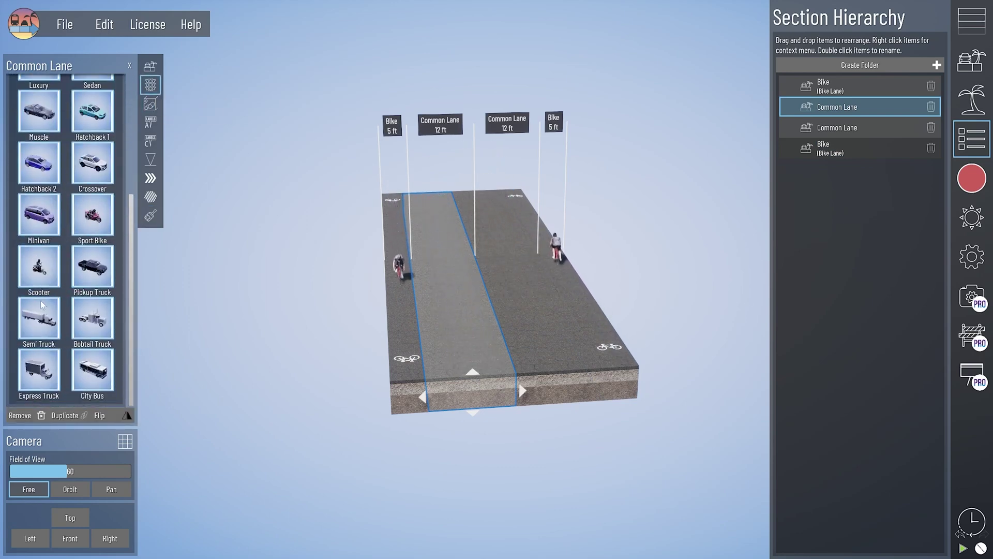
click(80, 317)
click(39, 370)
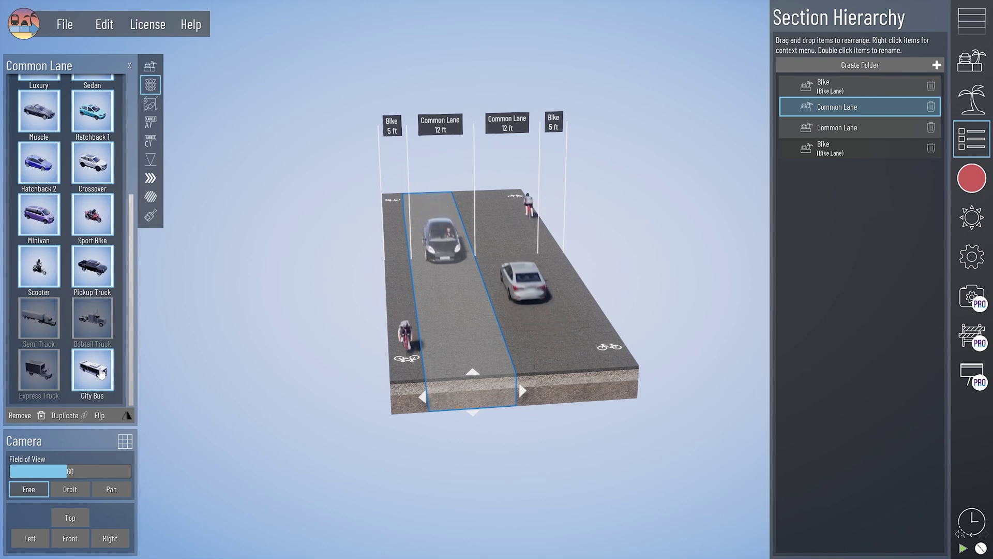
click(92, 370)
scroll(81, 293, up, 2)
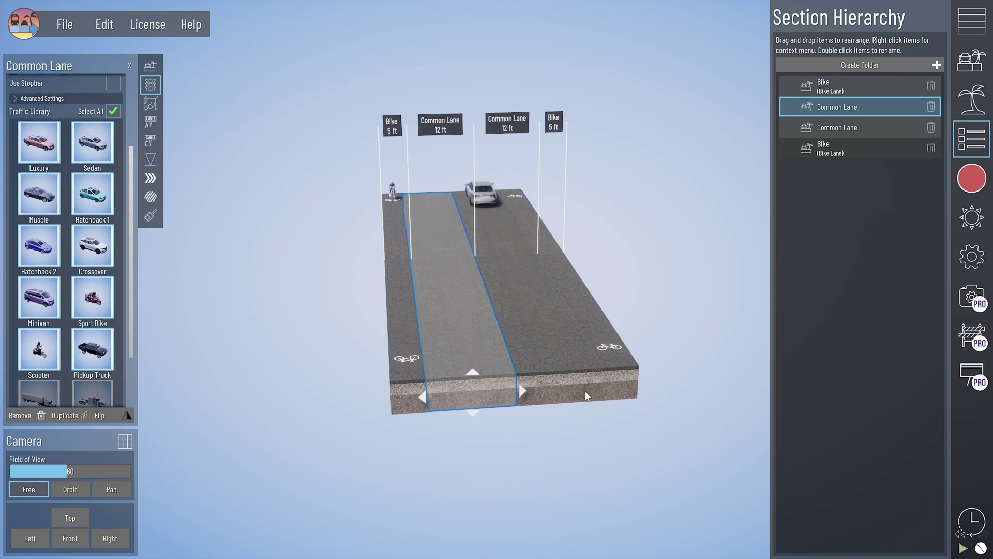
Exclude the Semi Truck, Bobtail Truck, Express Truck and City Bus from the right common lane's traffic
click(587, 396)
scroll(67, 311, down, 3)
click(92, 316)
click(39, 316)
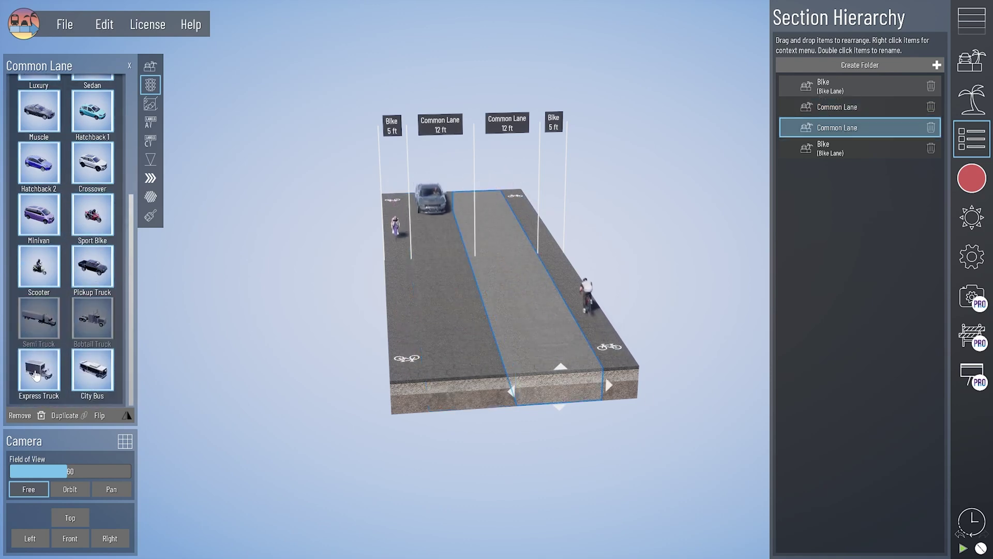
click(36, 375)
click(92, 370)
click(474, 432)
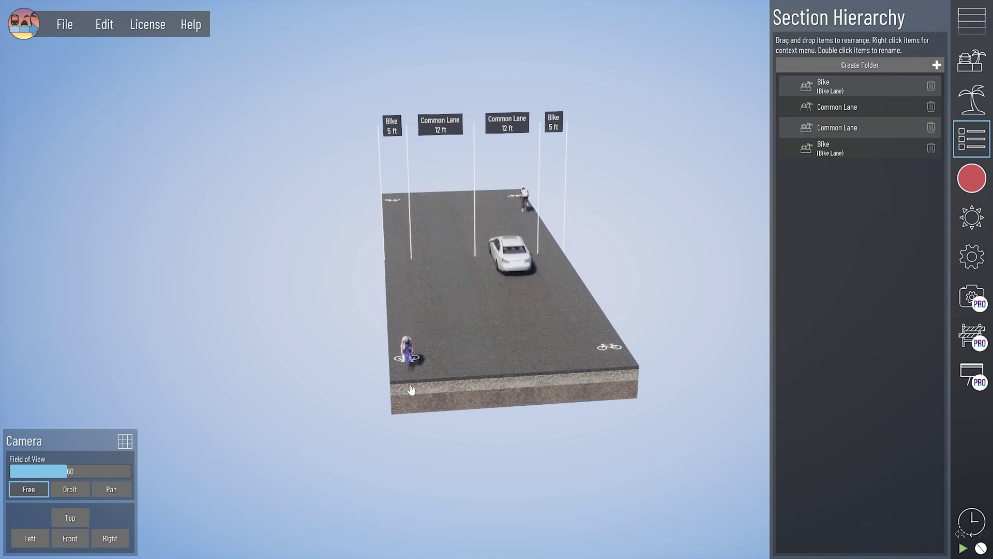
Set the width of both common lanes to 9 ft
click(459, 389)
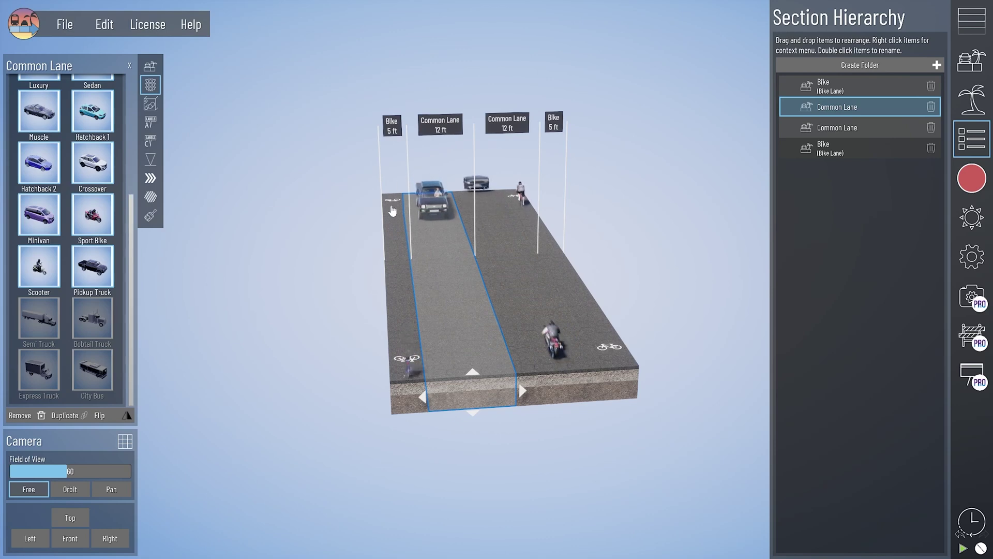
drag(131, 233, 134, 111)
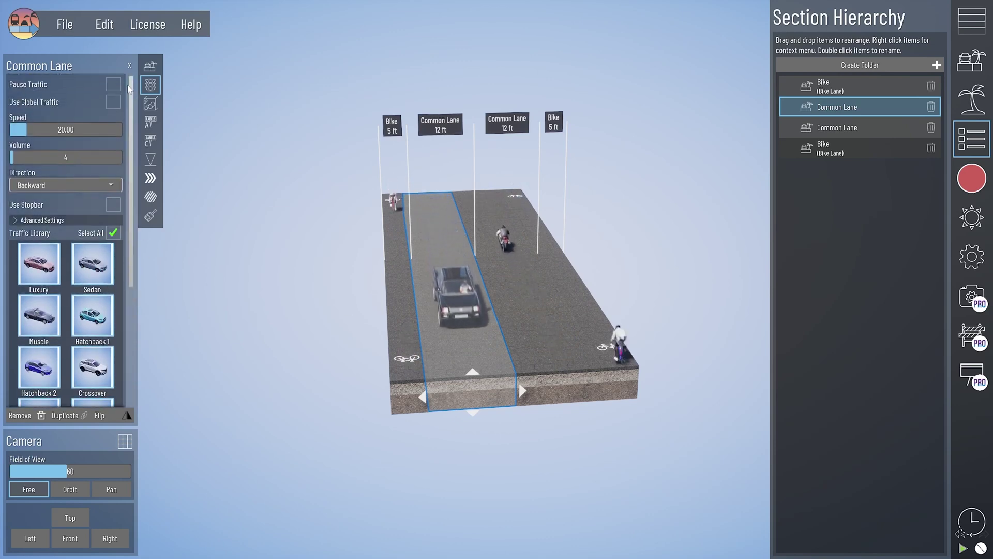
click(150, 67)
click(53, 116)
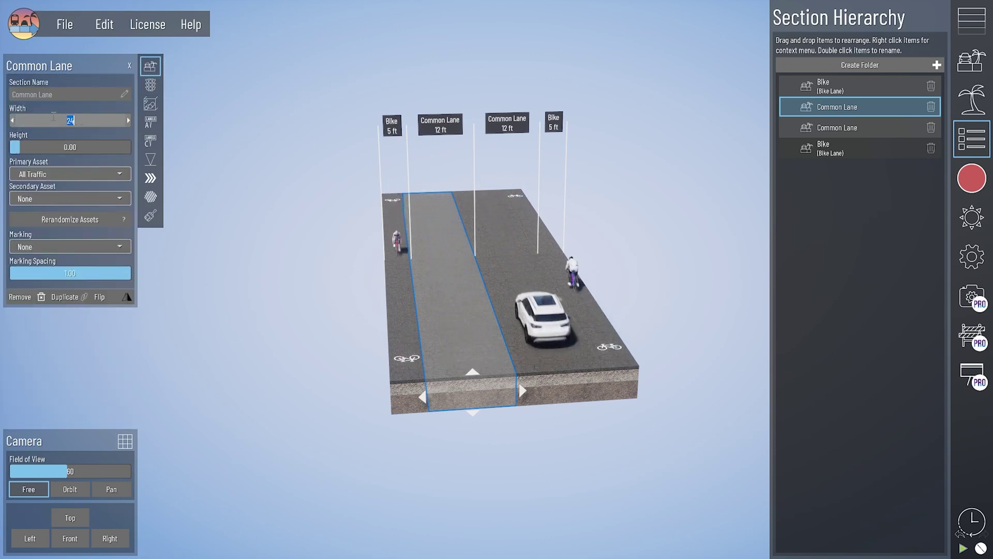
text(9)
key(Return)
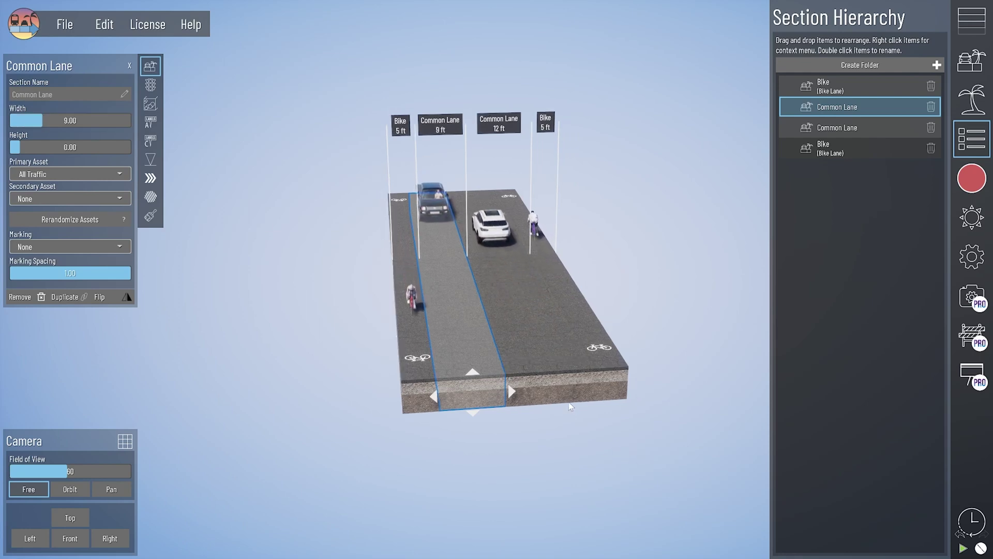
click(547, 382)
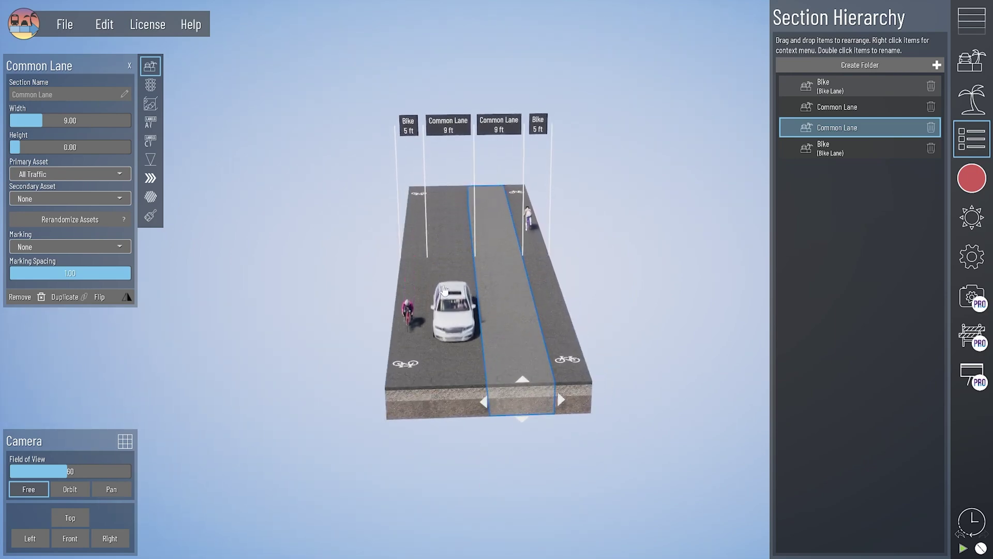
middle_drag(455, 434, 463, 427)
click(535, 412)
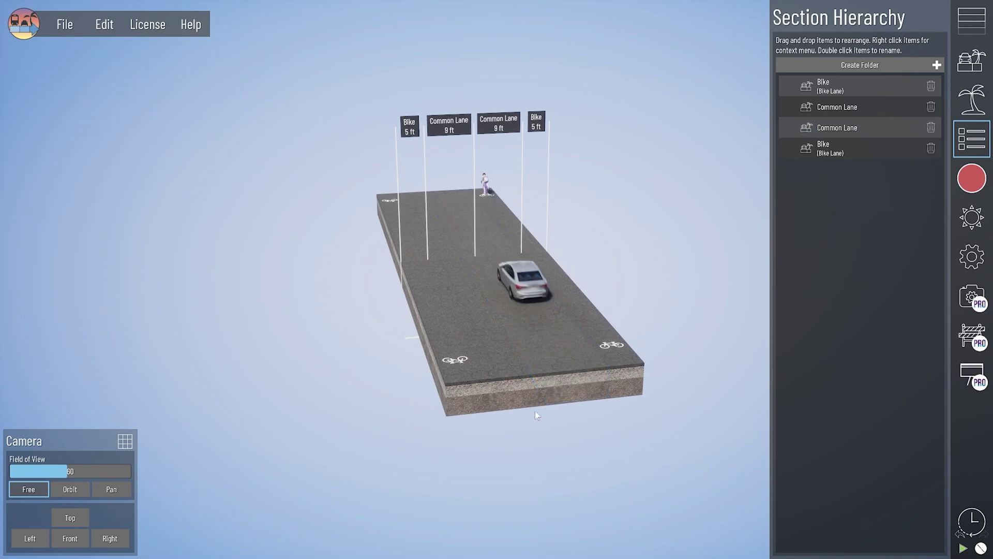
click(552, 389)
middle_drag(569, 449, 556, 446)
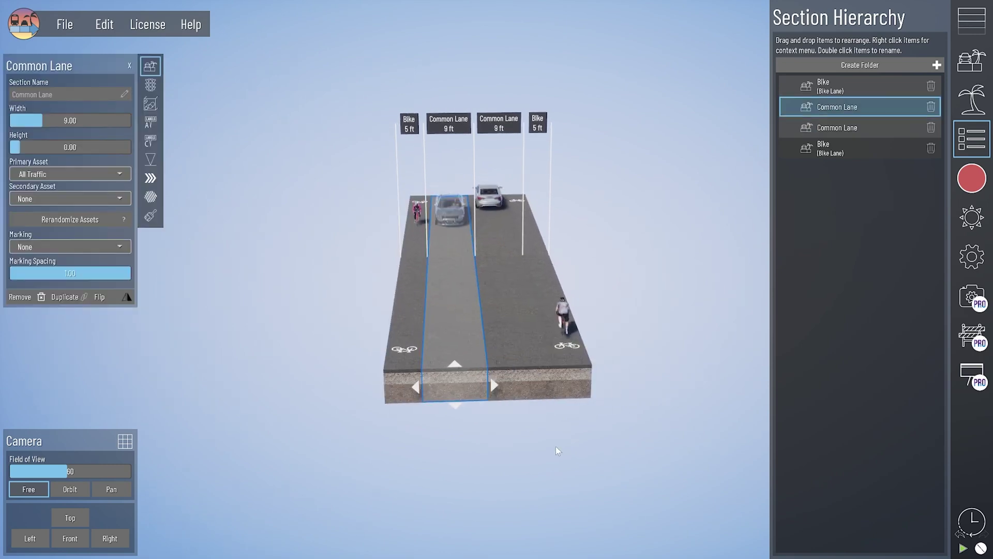
click(972, 21)
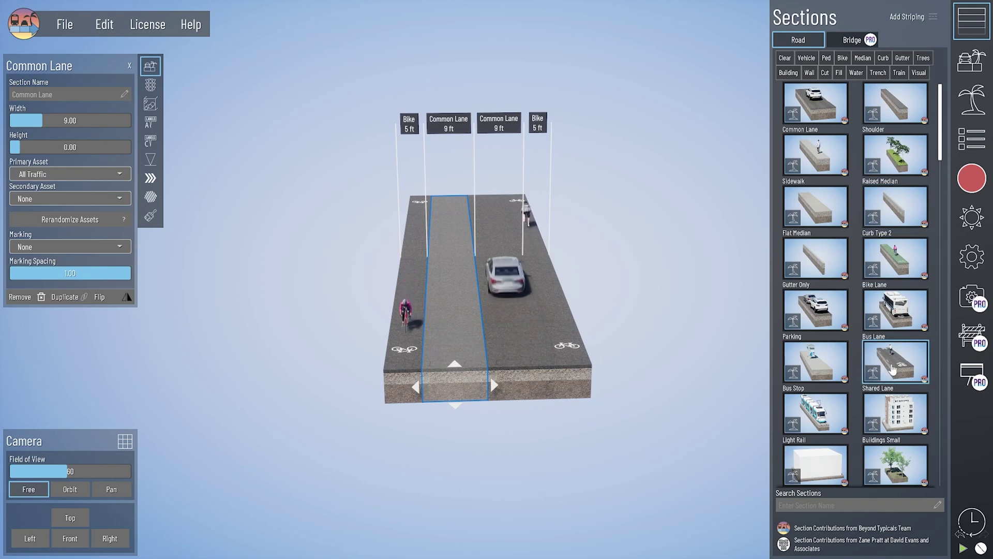
drag(892, 369, 645, 358)
click(595, 362)
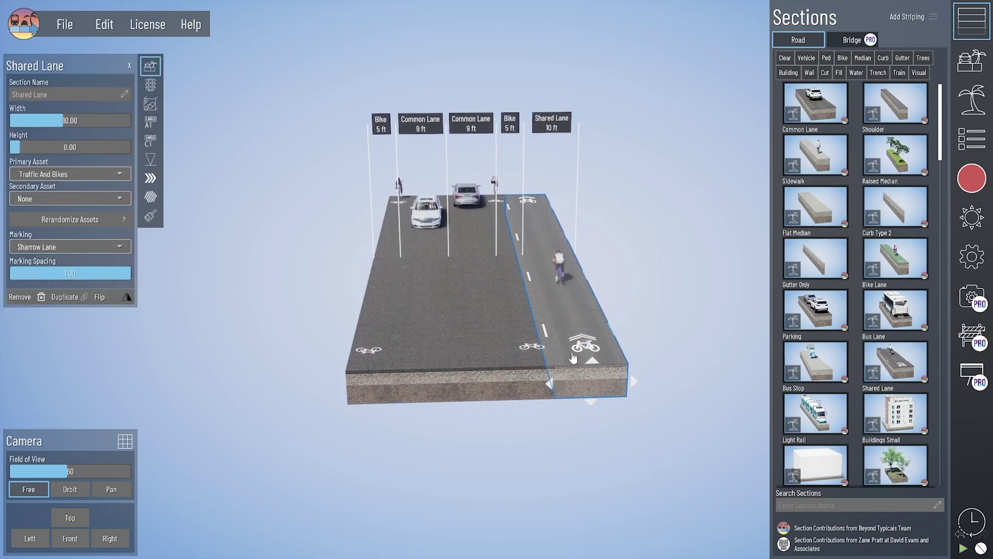
key(Delete)
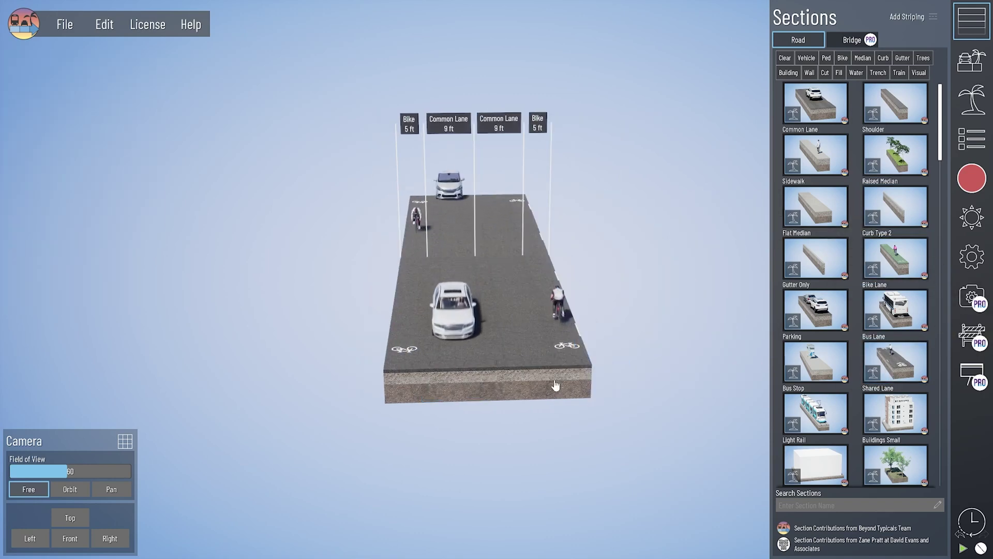
Set the marking of both bike lanes to None
click(563, 374)
click(70, 255)
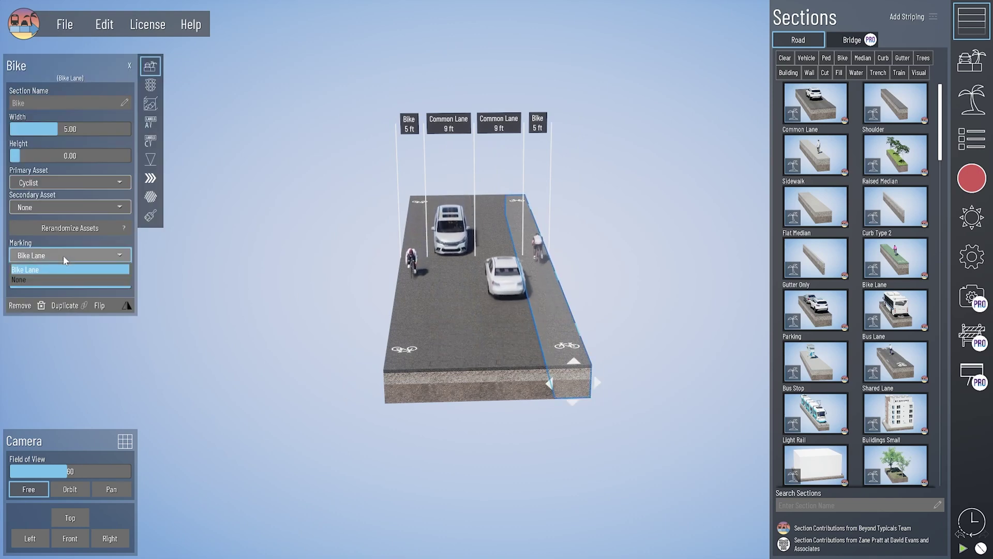
click(31, 266)
click(409, 365)
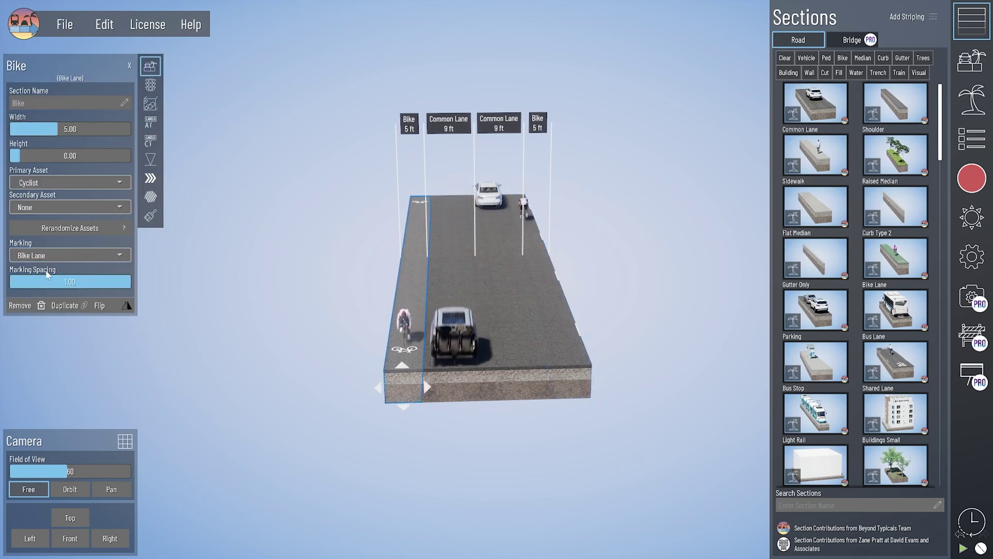
click(43, 255)
Set the marking of both common lanes to Sharrow Lane
click(457, 388)
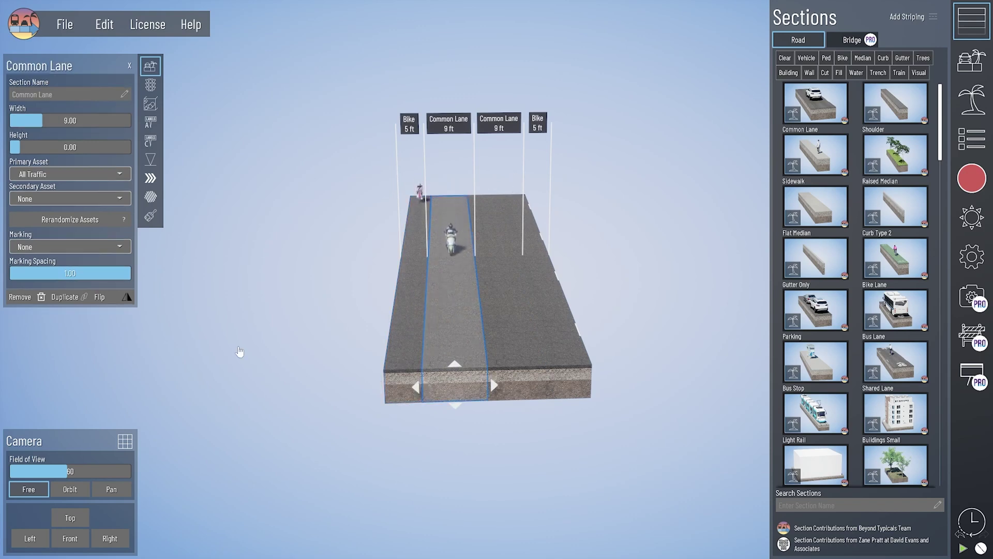
click(82, 251)
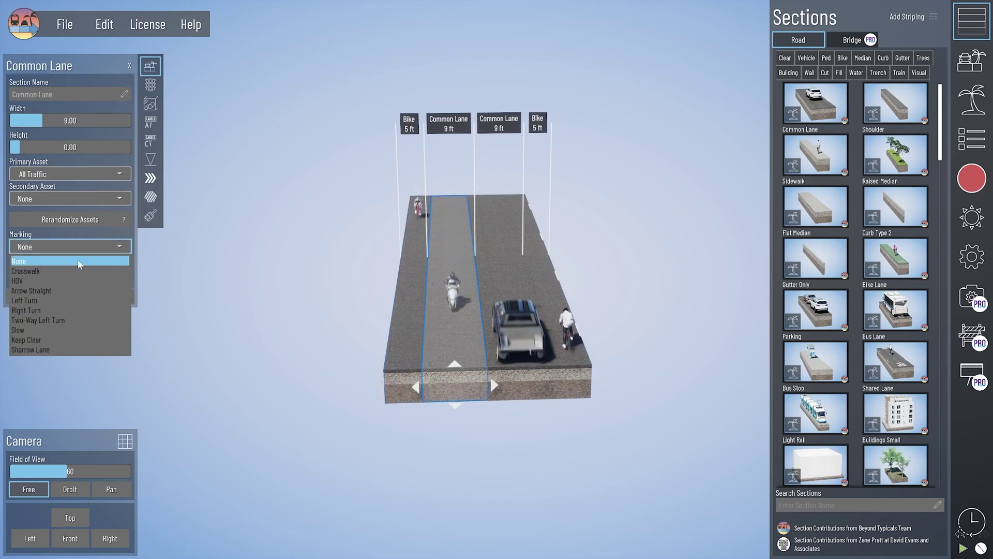
click(67, 341)
click(527, 381)
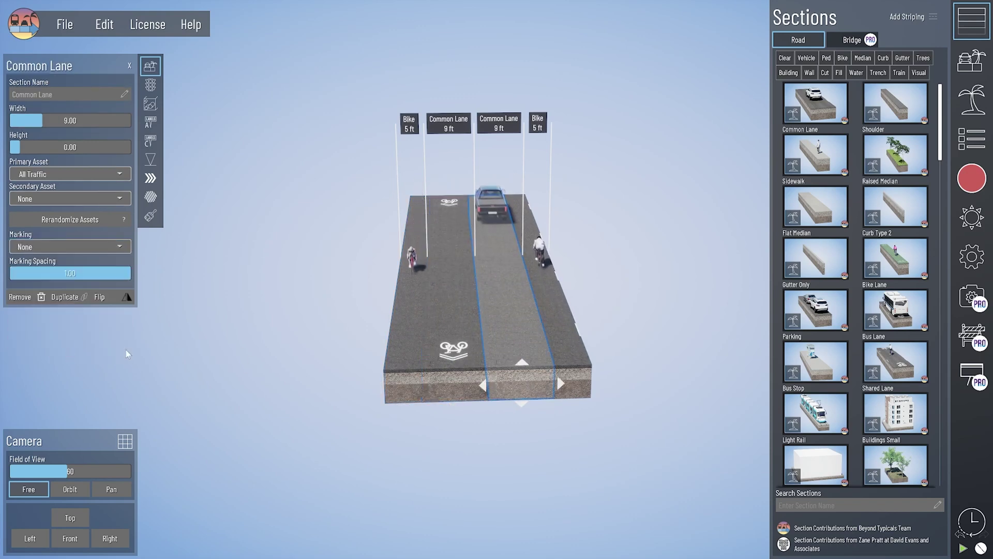
click(57, 248)
click(46, 350)
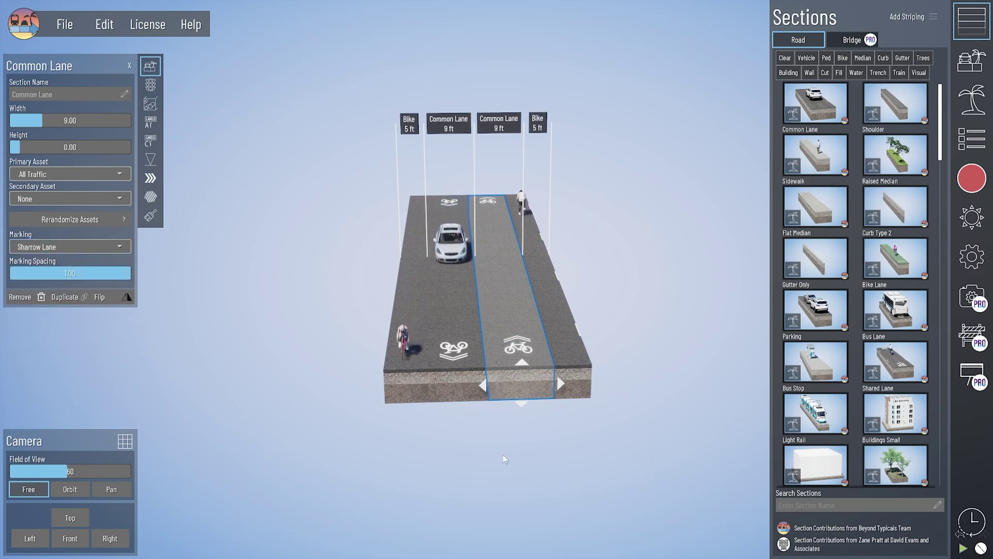
click(490, 467)
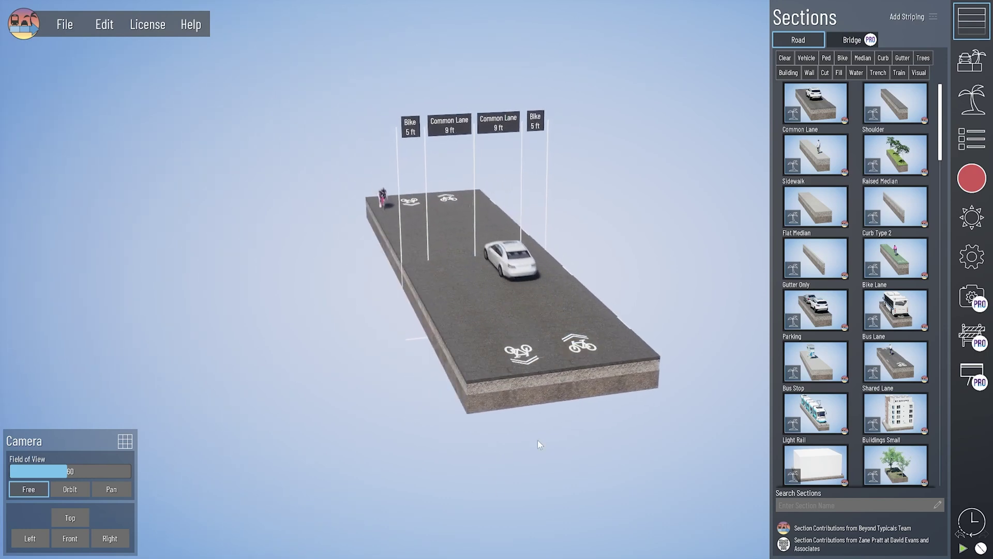
Add a Gutter Only and a Curb Type 2 section along both outer edges, and delete the two striping items from the section hierarchy
drag(831, 269, 622, 401)
drag(786, 277, 403, 476)
drag(867, 223, 630, 400)
drag(887, 216, 391, 451)
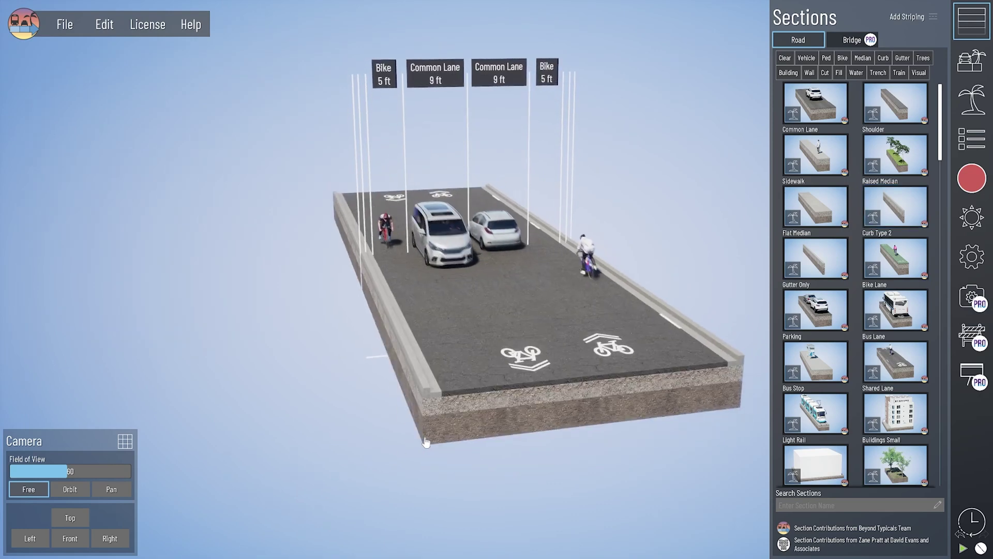
click(400, 395)
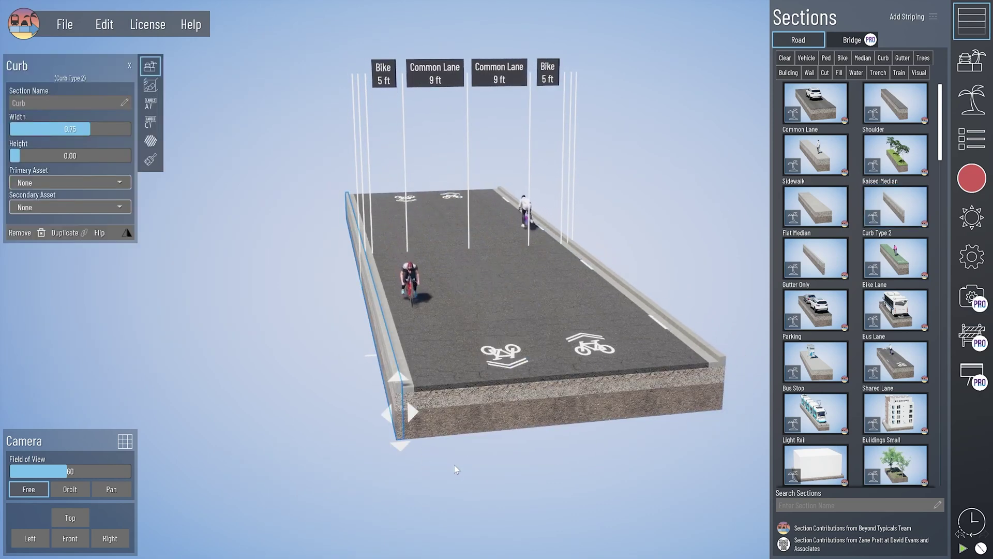
click(486, 452)
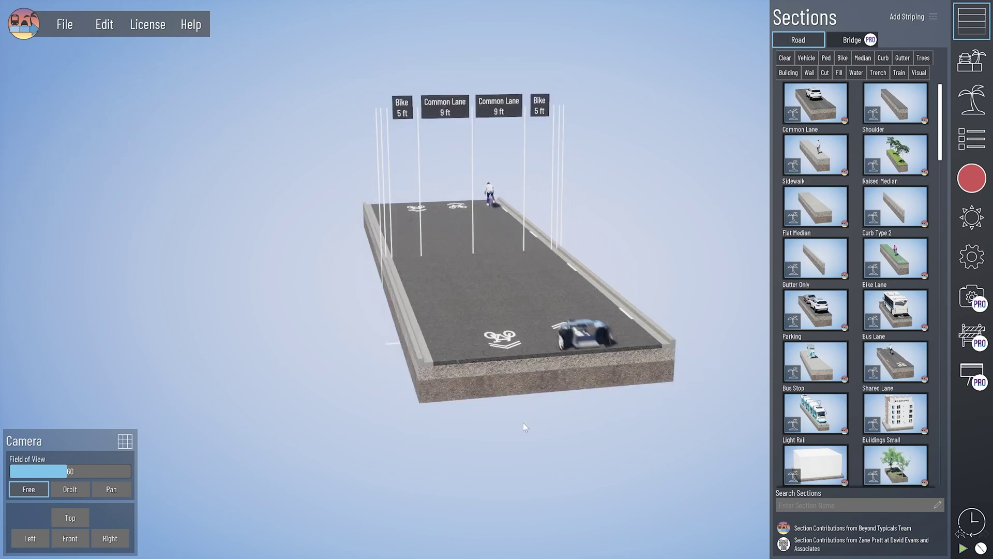
click(983, 135)
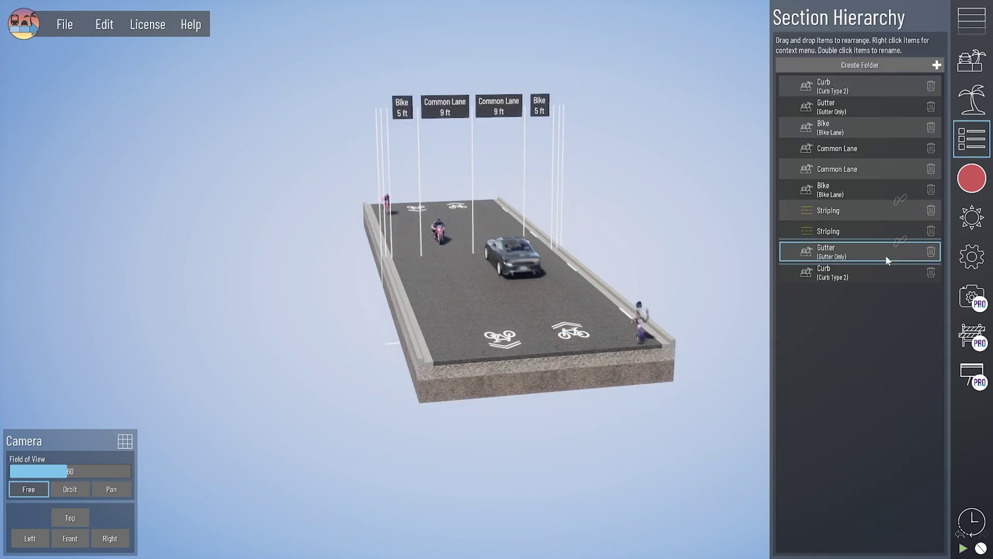
click(931, 215)
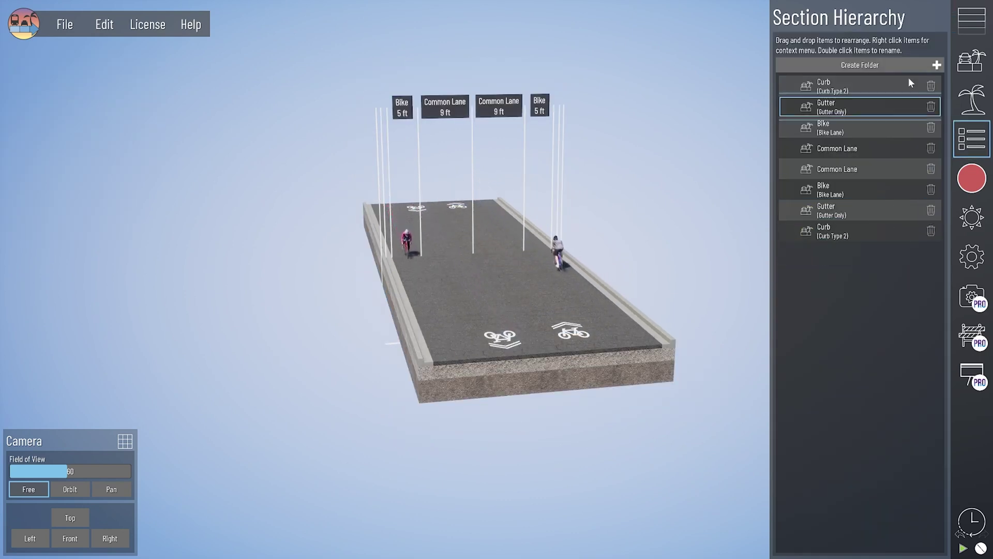
Search the asset library for "speed" and enable the Speed Bump Long asset for Common Lane sections
click(969, 102)
scroll(859, 295, down, 5)
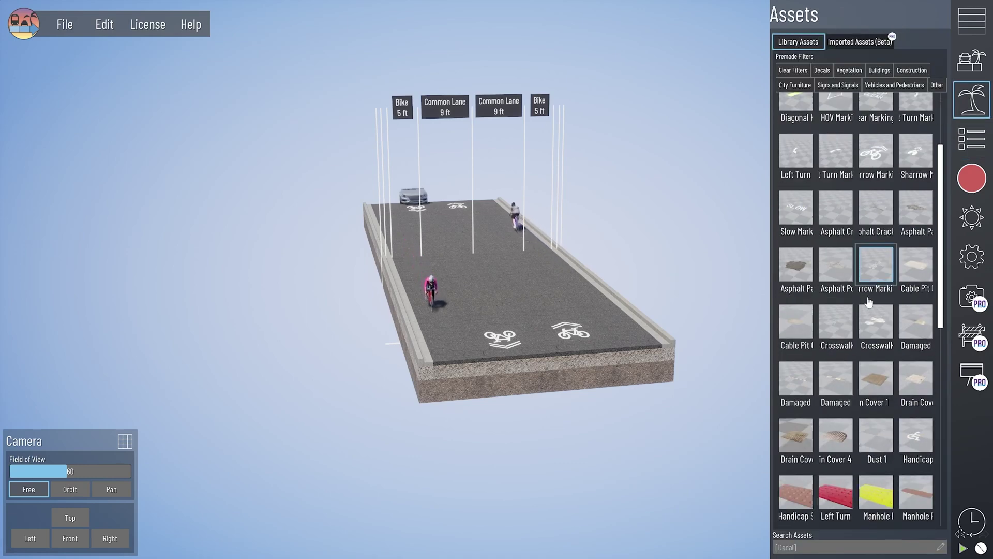
scroll(857, 331, down, 7)
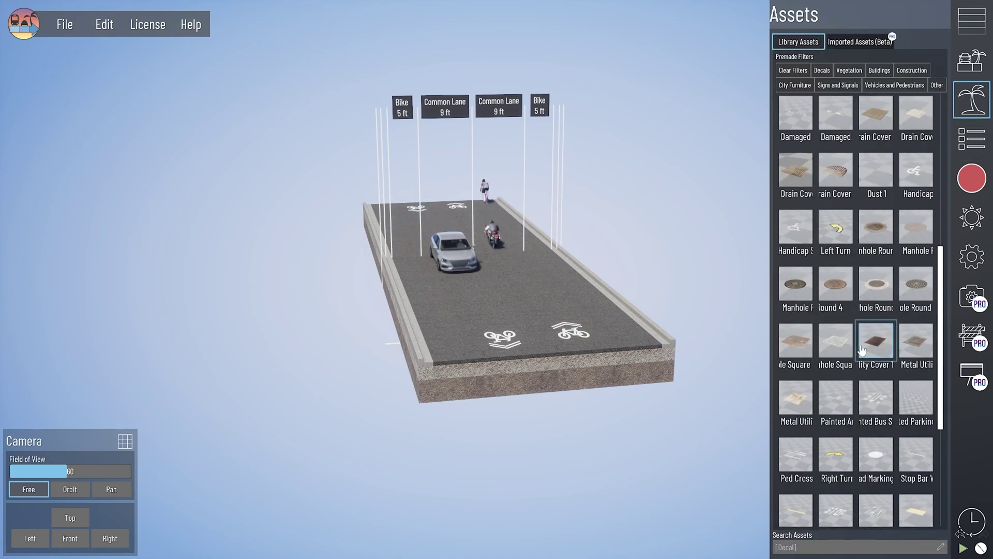
scroll(849, 346, up, 1)
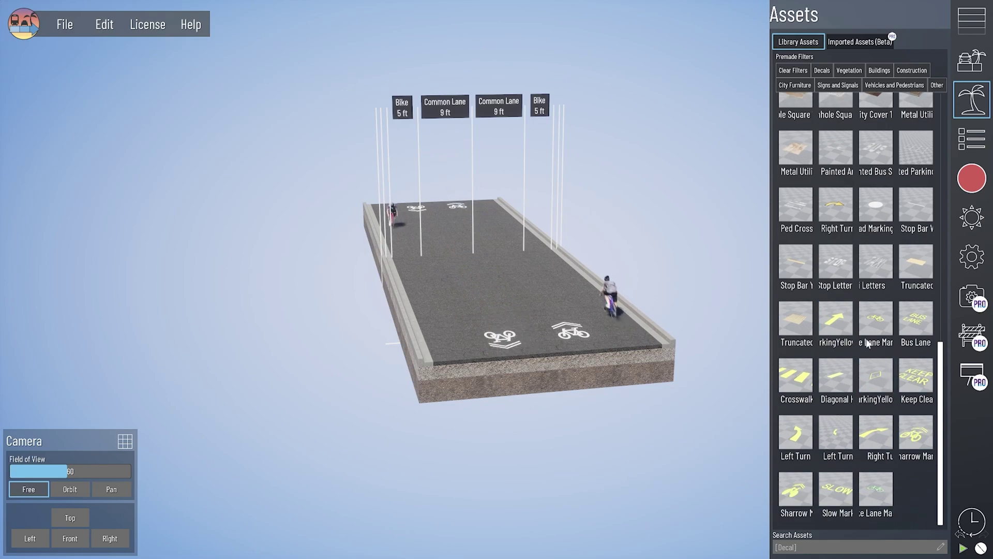
scroll(848, 290, up, 8)
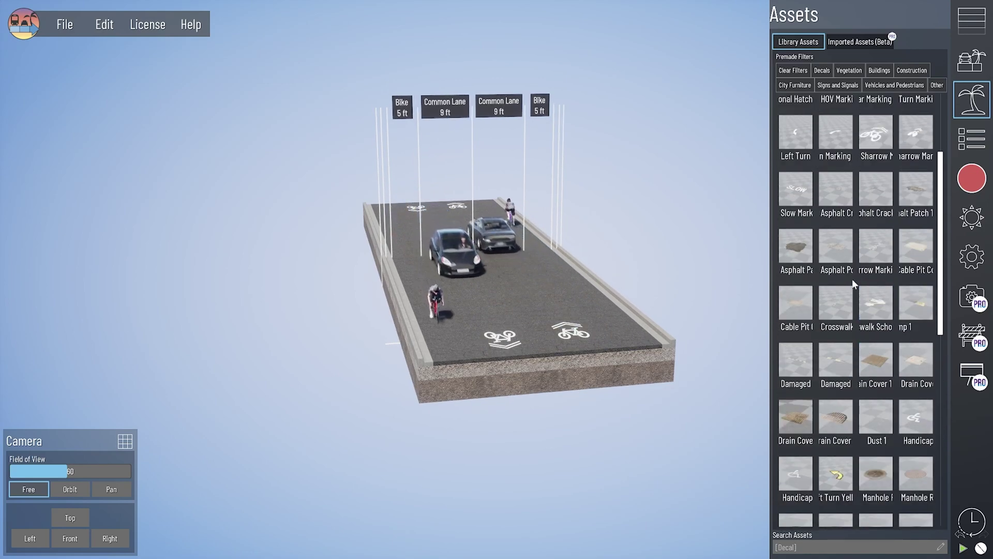
scroll(853, 278, up, 3)
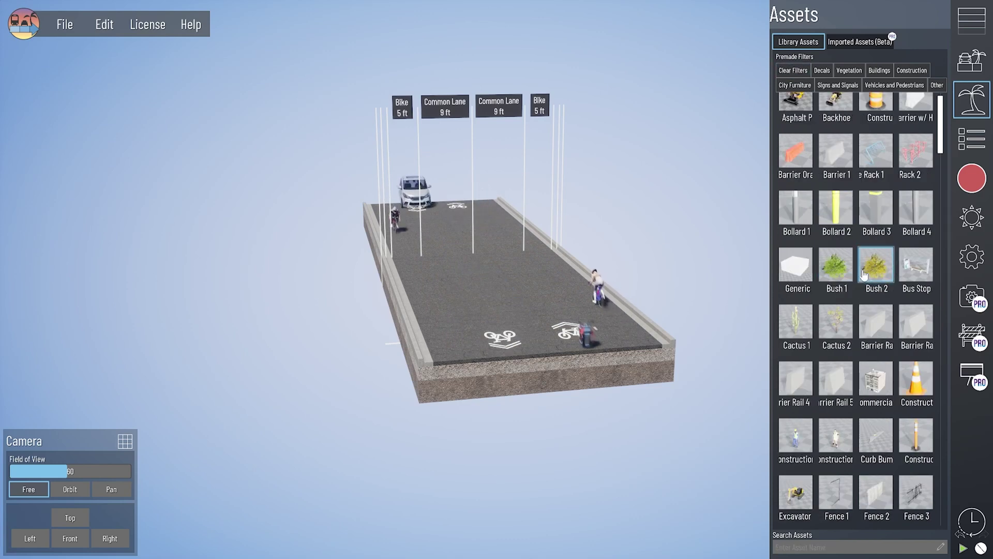
click(872, 547)
text(s)
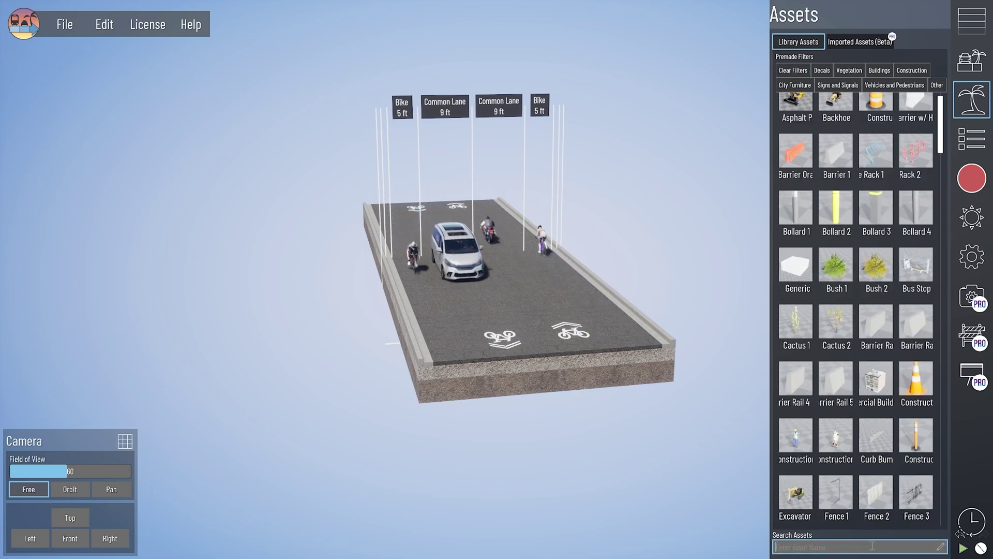
text(peed)
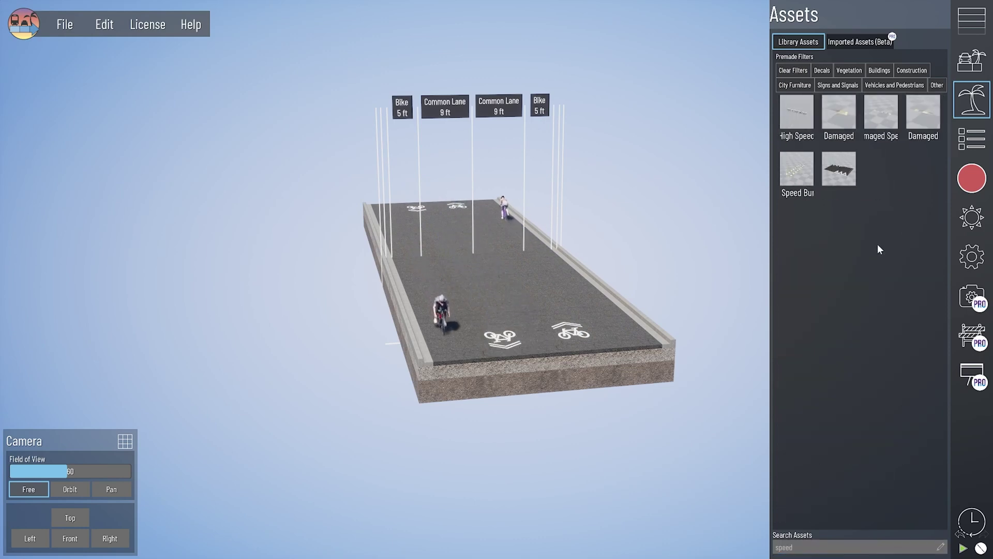
click(846, 181)
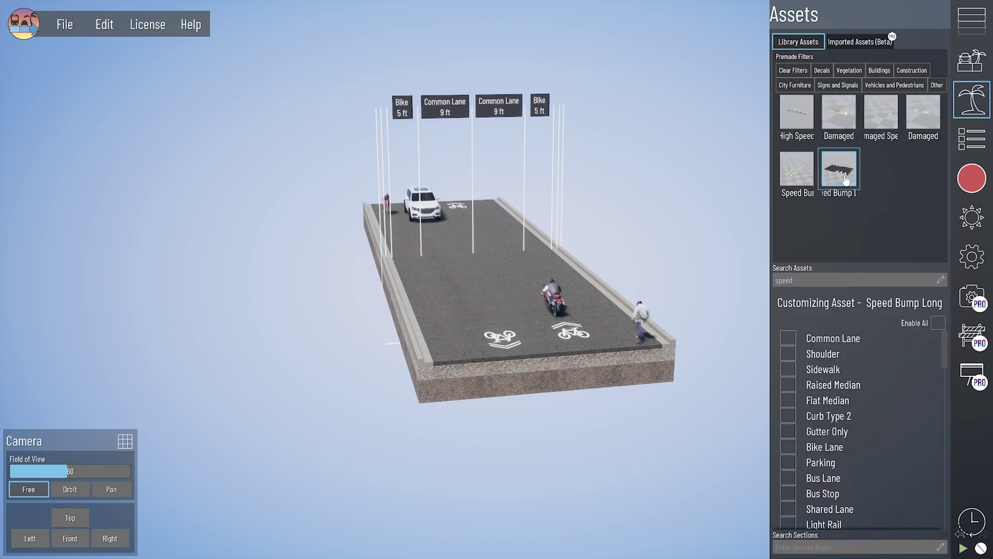
click(792, 340)
Place a Speed Bump Long asset across the roadway using asset placement on the left common lane
click(488, 341)
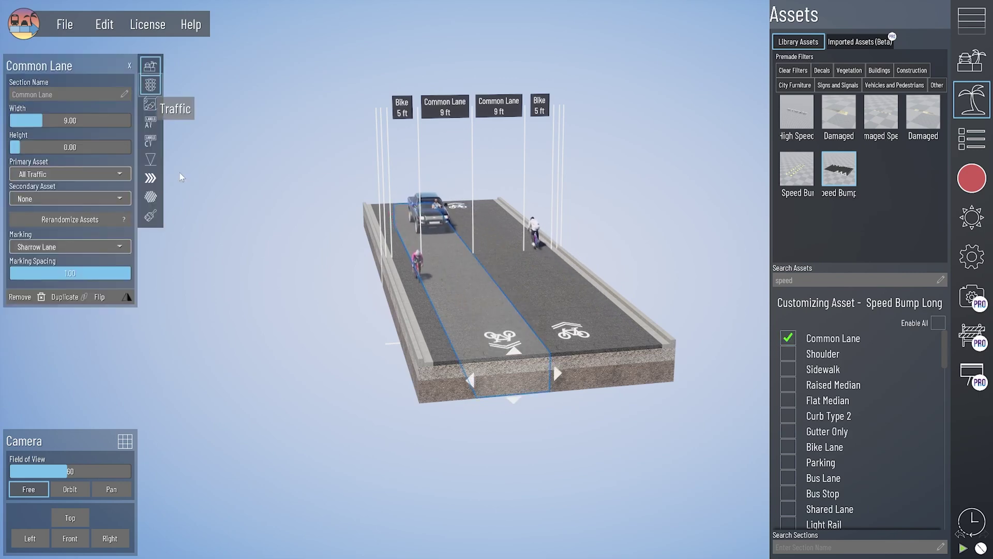
click(151, 159)
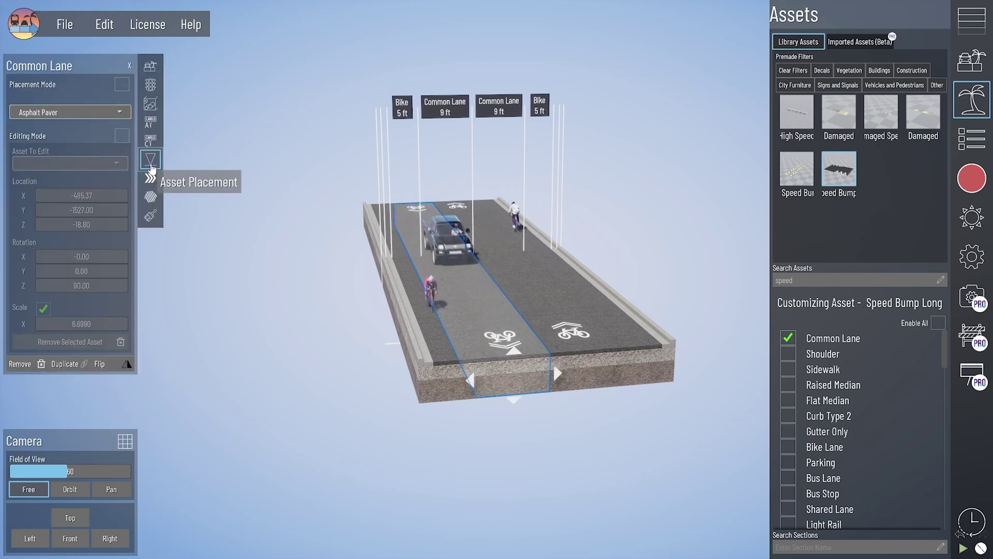
click(84, 114)
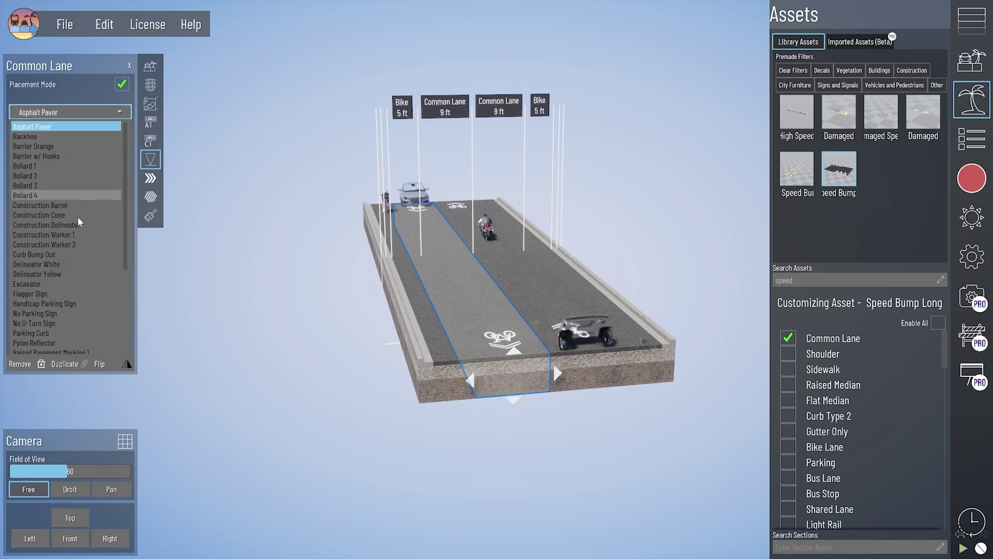
scroll(82, 299, down, 4)
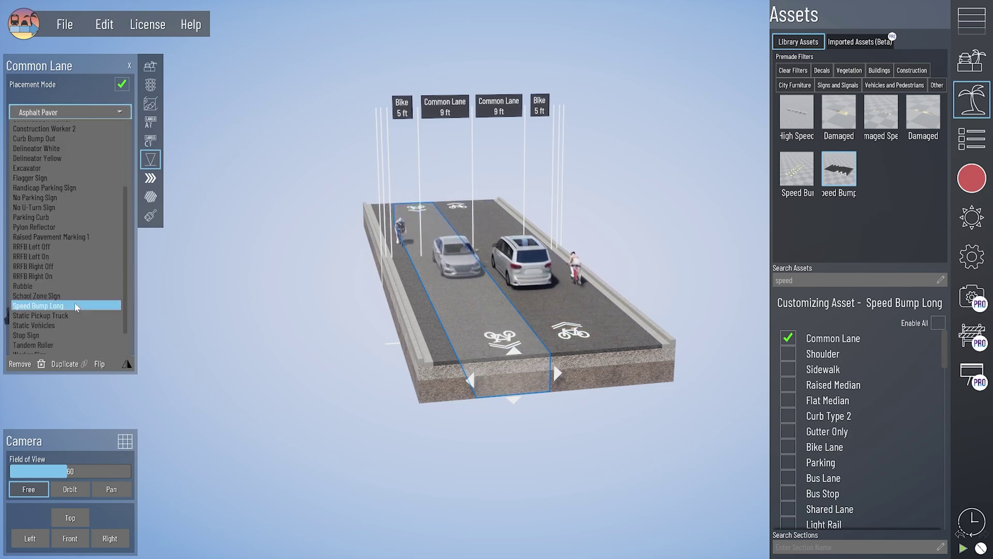
click(76, 305)
scroll(437, 347, up, 5)
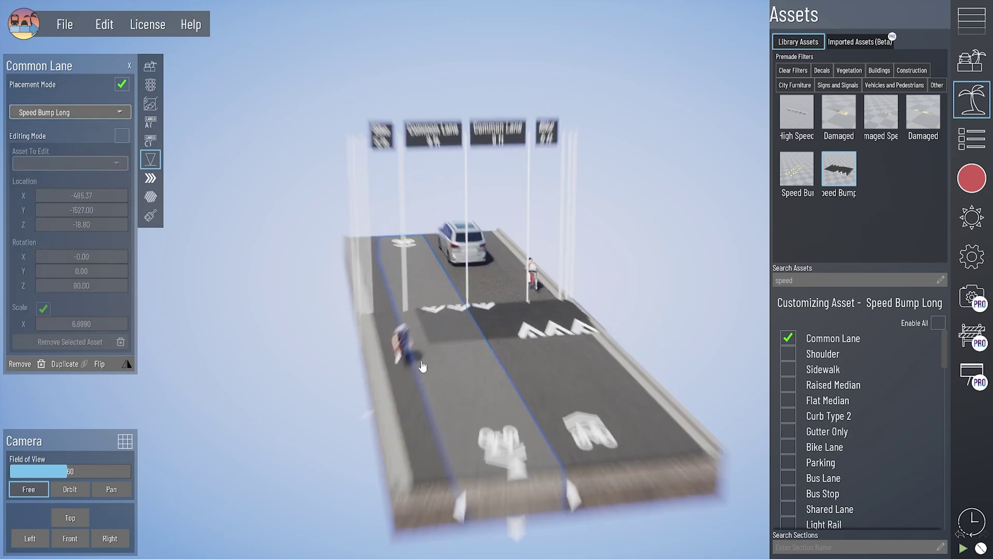
right_drag(438, 347, 390, 427)
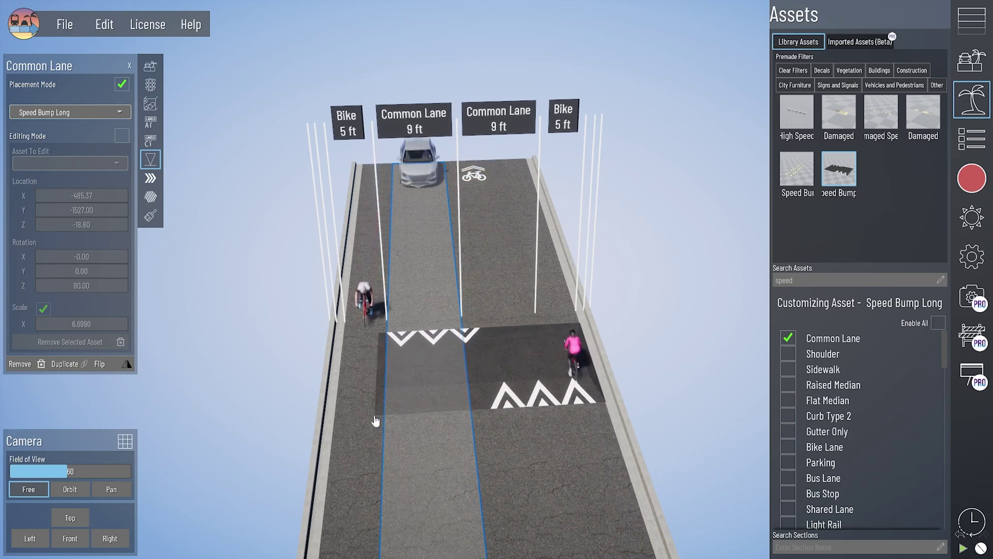
Unlock the placed speed bump's uniform scaling and reduce its X scale to about 0.85
click(122, 136)
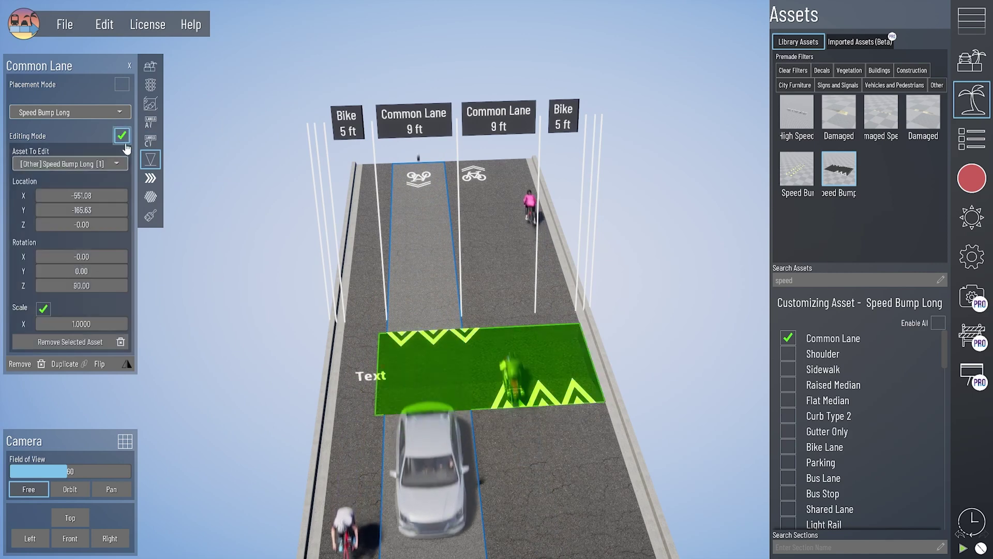
click(43, 310)
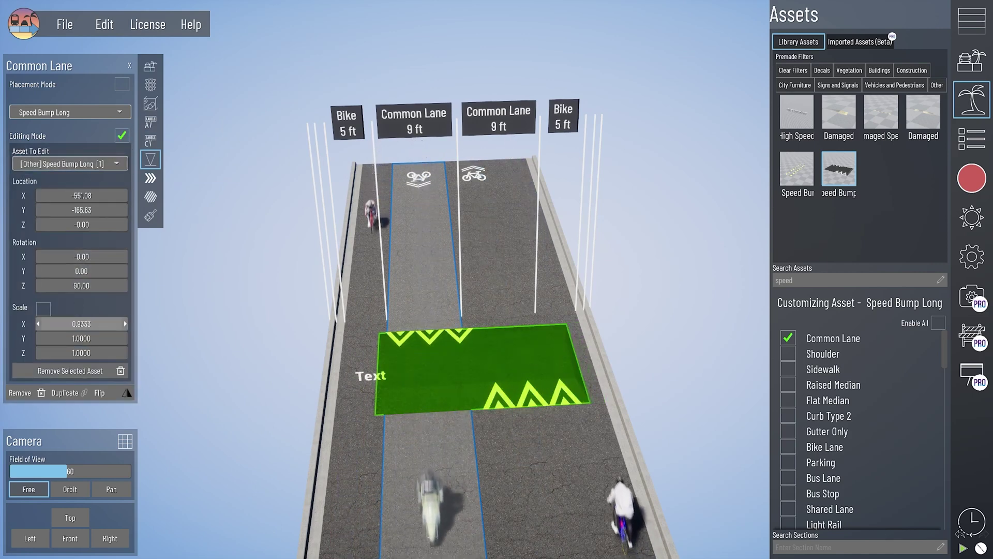
drag(82, 324, 76, 324)
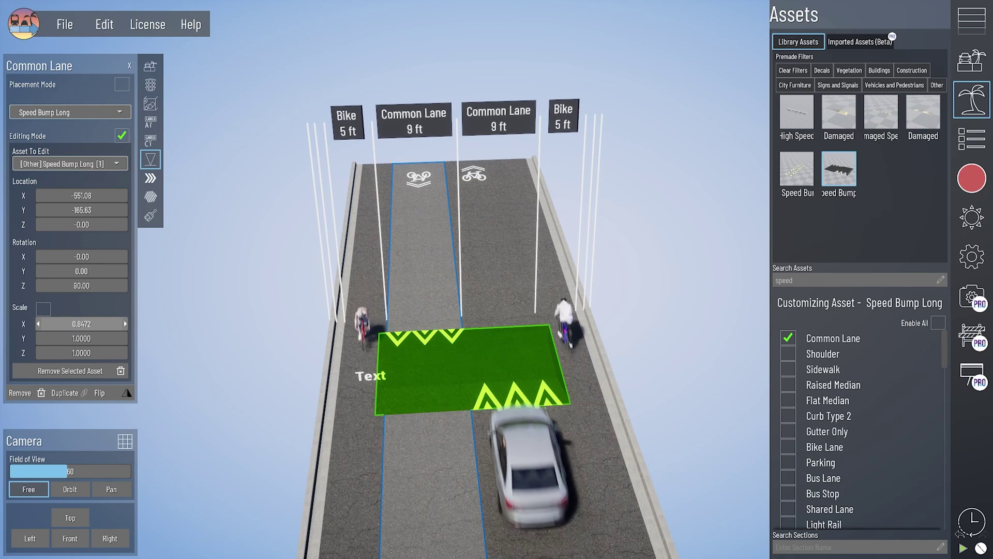
click(272, 397)
right_drag(328, 400, 386, 424)
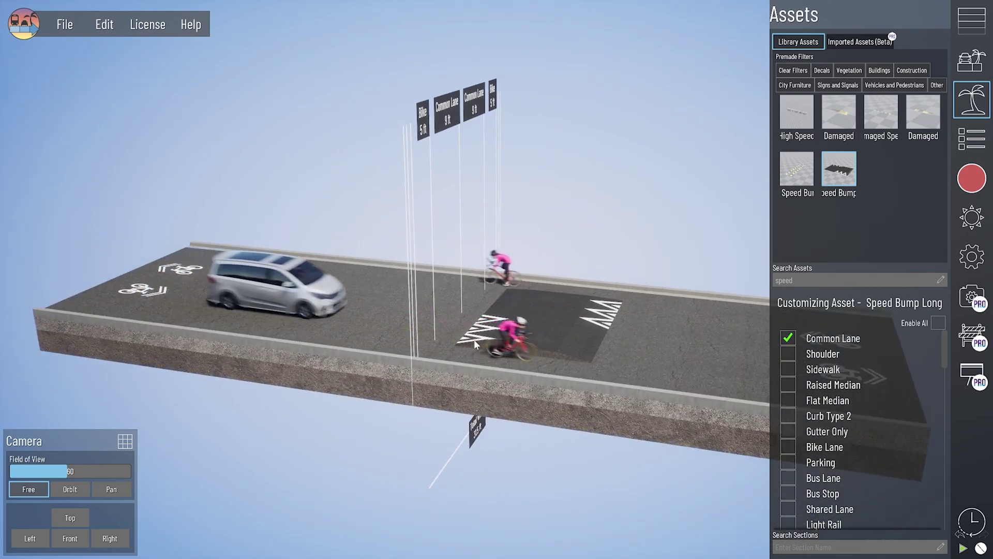
scroll(474, 341, up, 6)
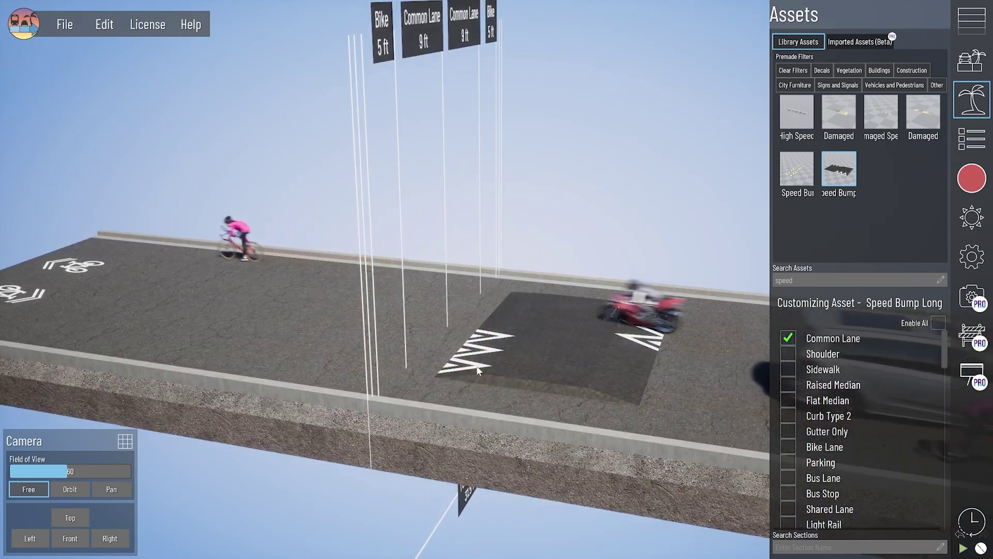
right_drag(638, 406, 473, 409)
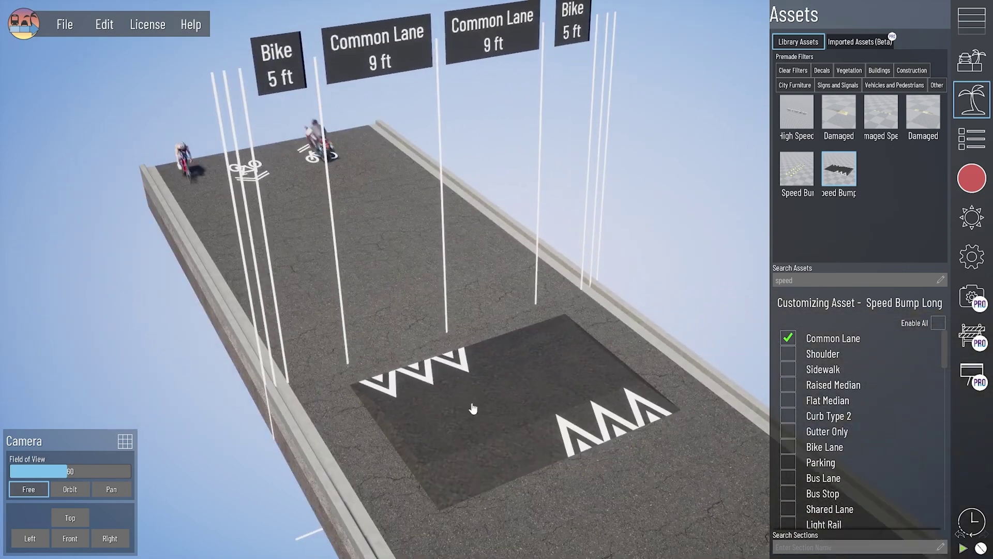
Inspect the placed speed bump and the traffic crossing it from road level and from above
right_drag(350, 400, 508, 472)
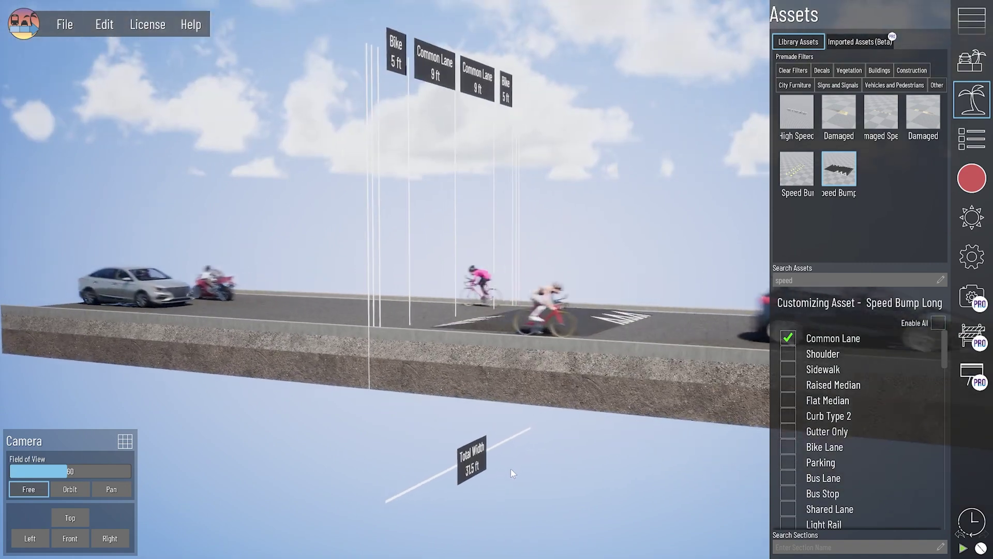
scroll(507, 351, up, 1)
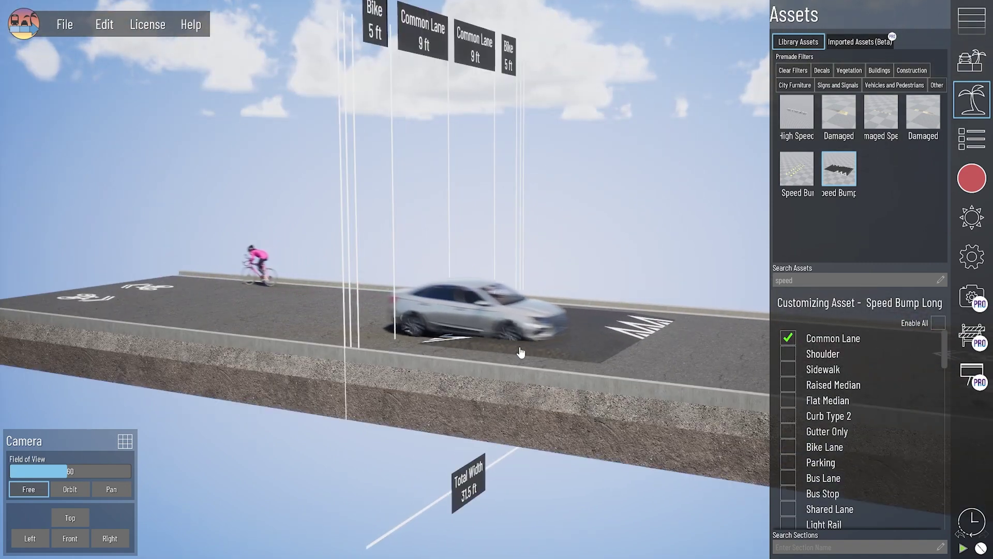
right_drag(614, 372, 375, 317)
scroll(378, 332, down, 2)
scroll(445, 306, up, 1)
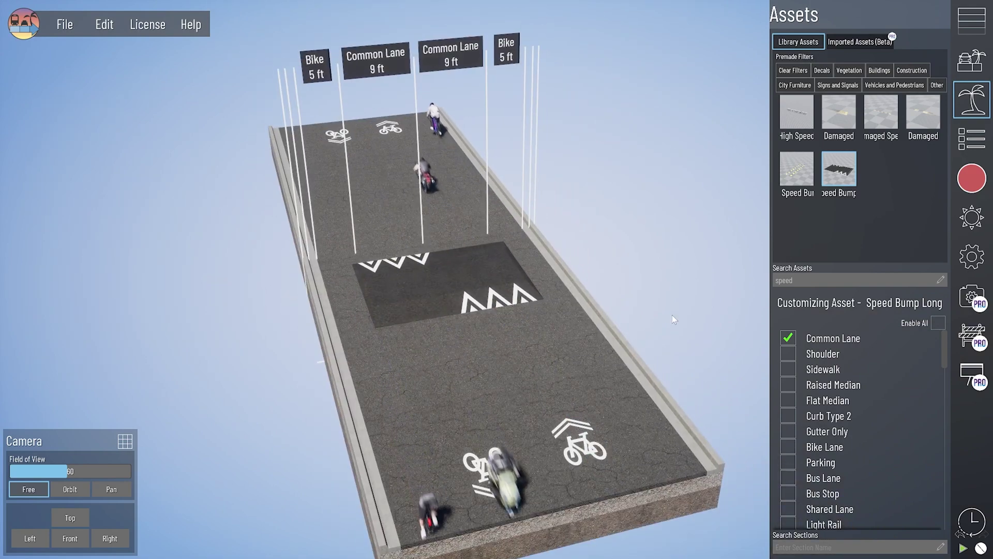
right_drag(582, 405, 617, 329)
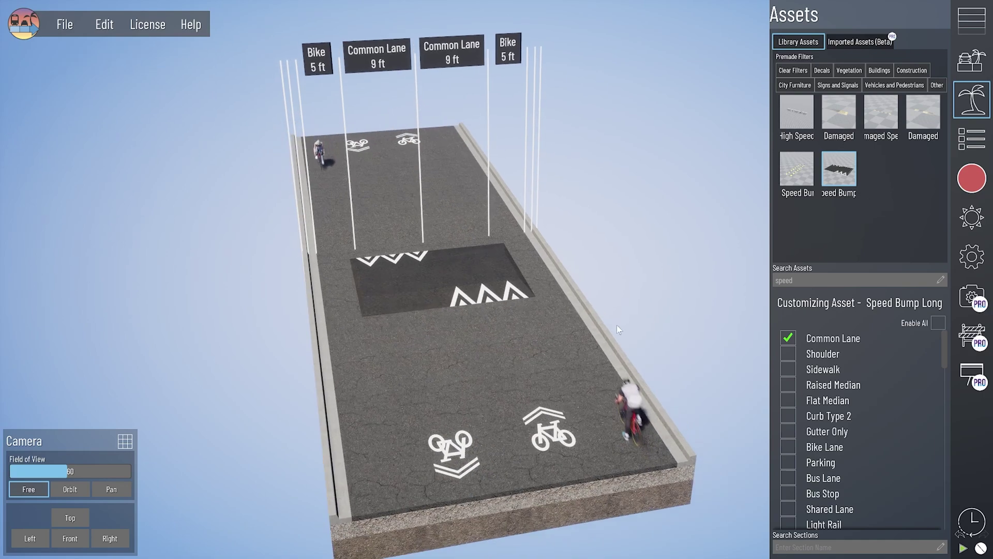
Add a Driveway section outside the curb on both sides of the street
click(972, 20)
scroll(878, 314, down, 3)
scroll(877, 314, down, 8)
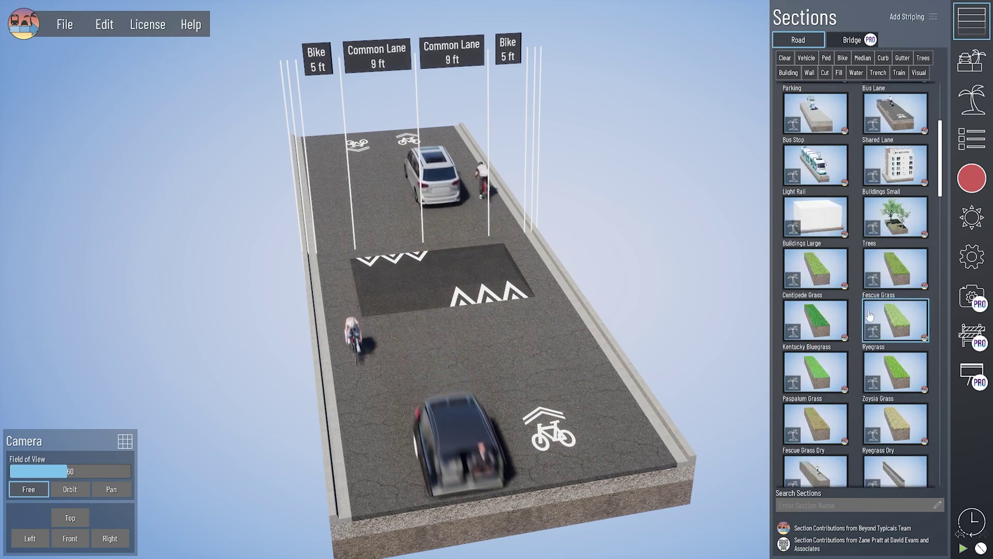
scroll(853, 307, down, 10)
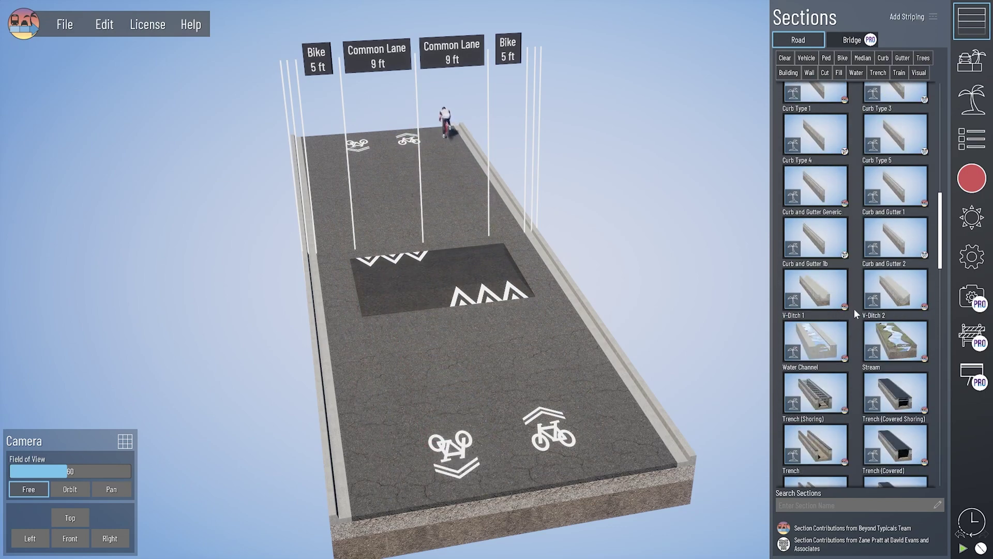
scroll(868, 302, down, 2)
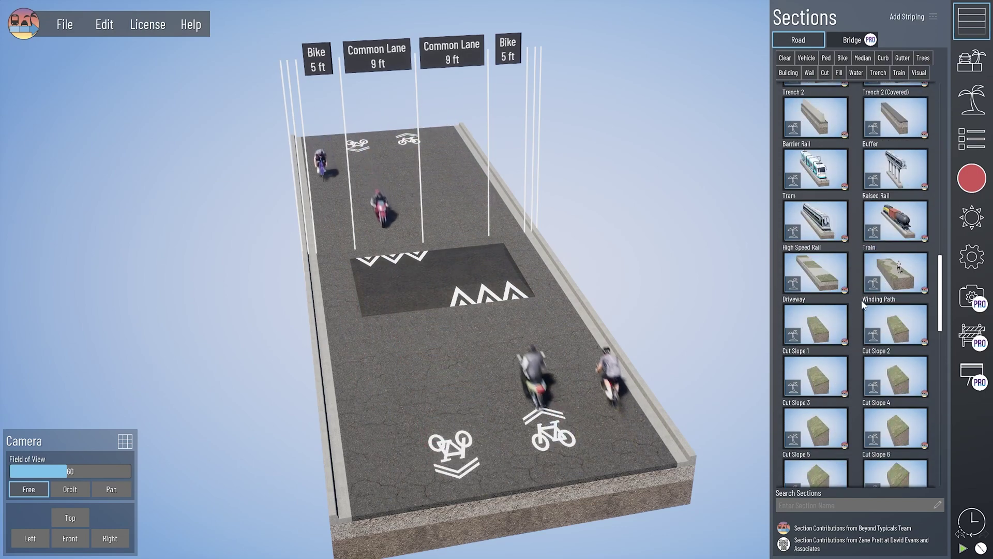
drag(809, 273, 611, 357)
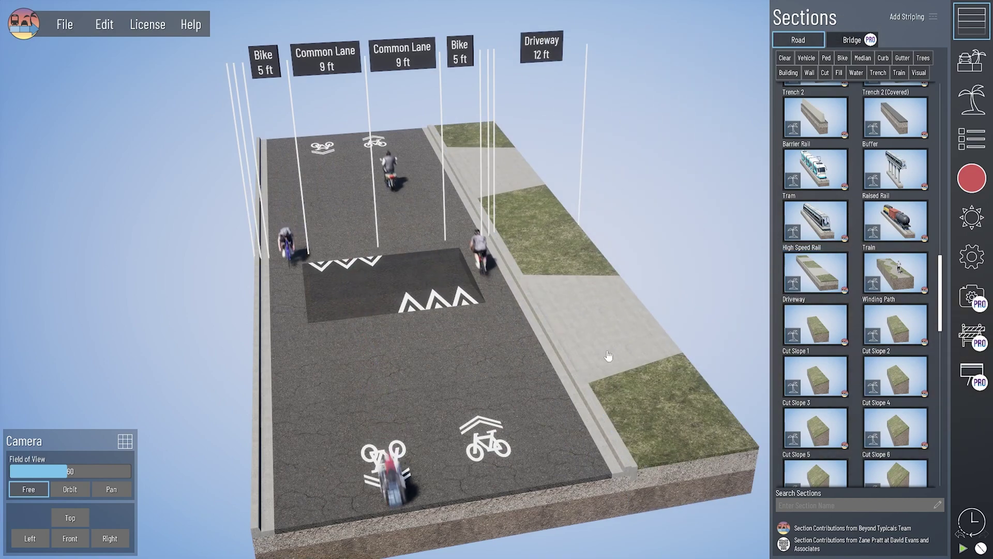
middle_drag(539, 381, 607, 319)
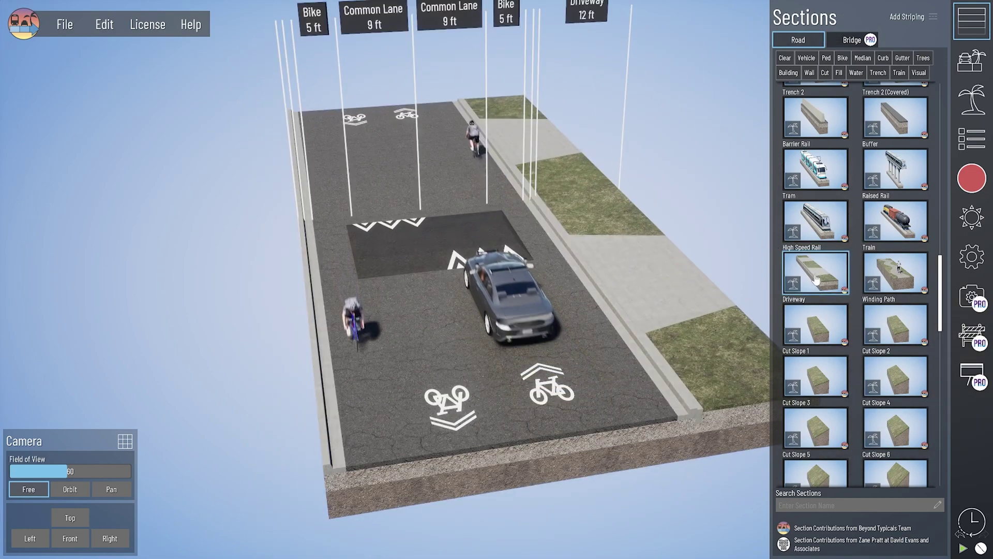
drag(816, 276, 228, 474)
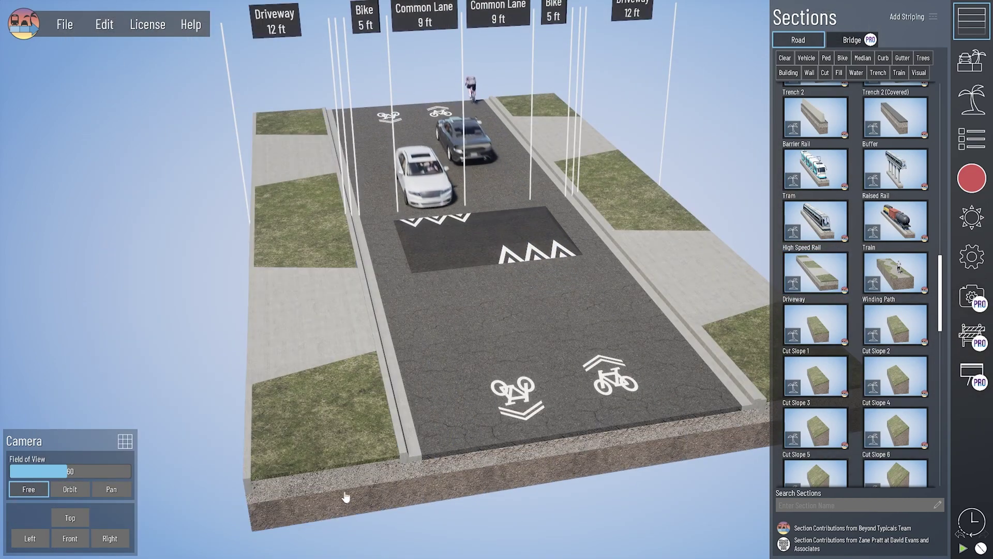
Examine the front cross-section where the driveways meet the curbs and gutters on both sides of the street
click(345, 494)
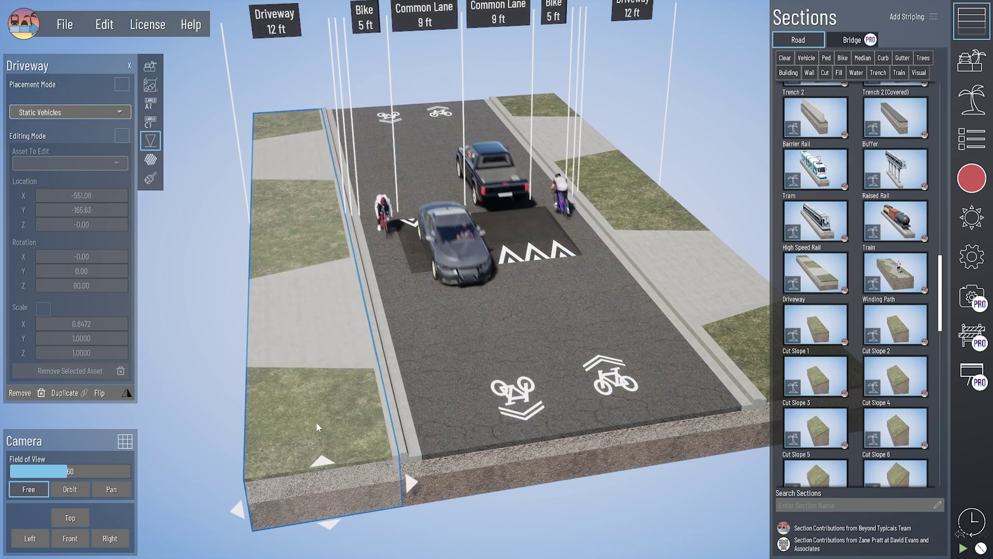
scroll(486, 391, down, 1)
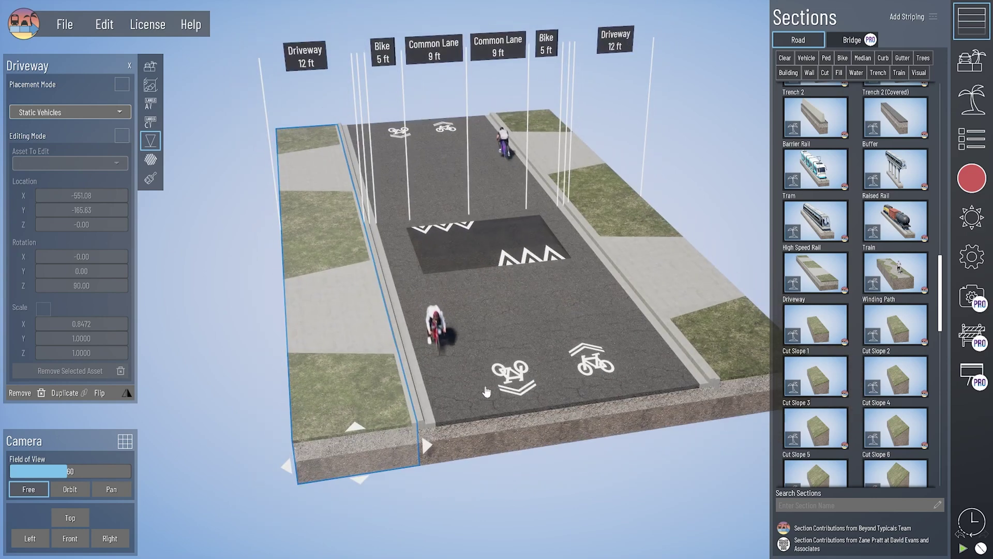
middle_drag(689, 297, 623, 305)
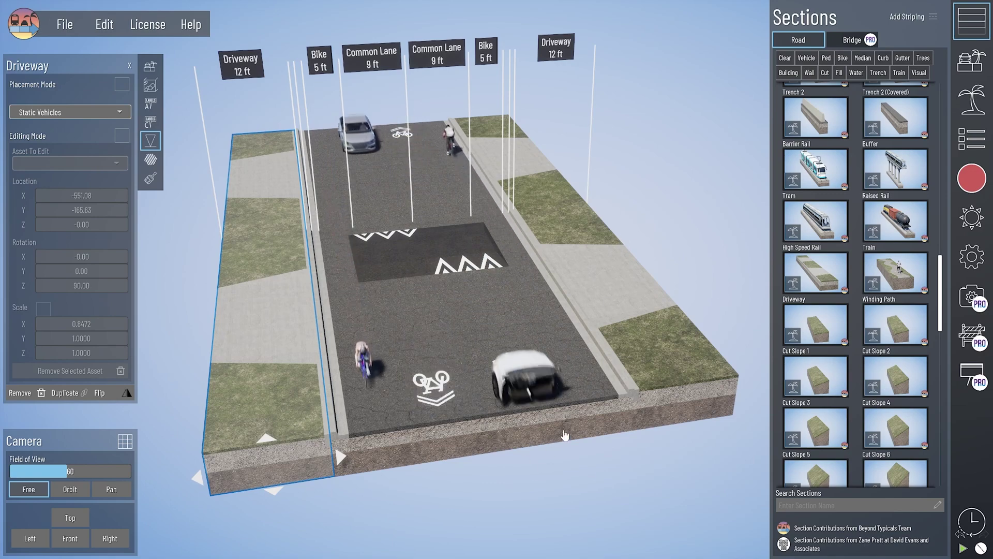
right_drag(549, 502, 565, 440)
right_drag(607, 338, 563, 444)
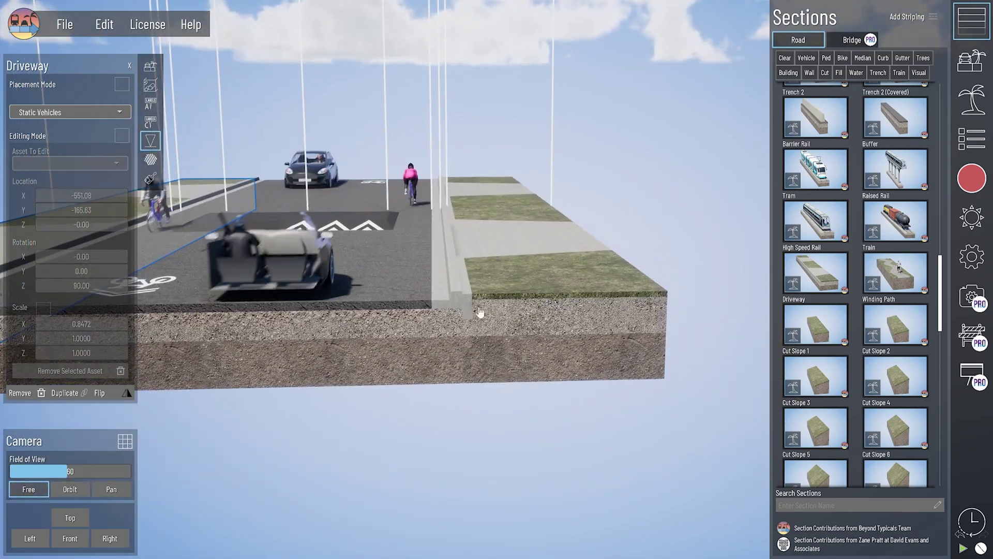
middle_drag(477, 309, 500, 367)
click(532, 513)
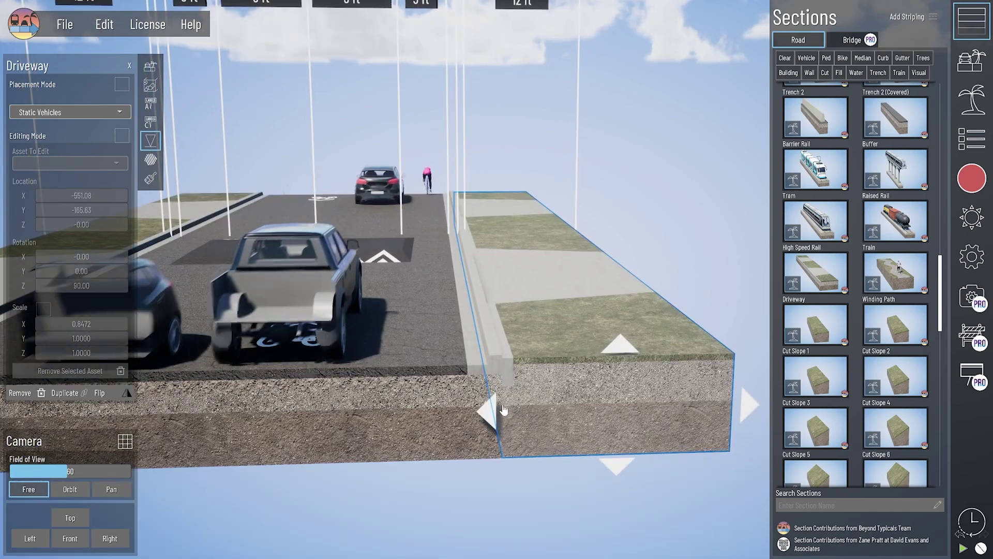
click(497, 378)
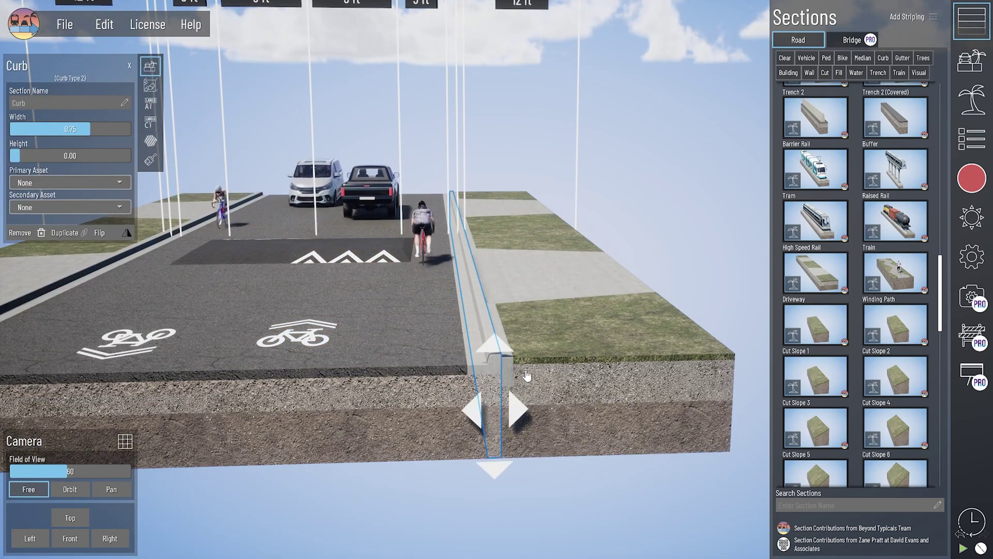
key(Escape)
scroll(569, 379, down, 3)
middle_drag(308, 434, 476, 402)
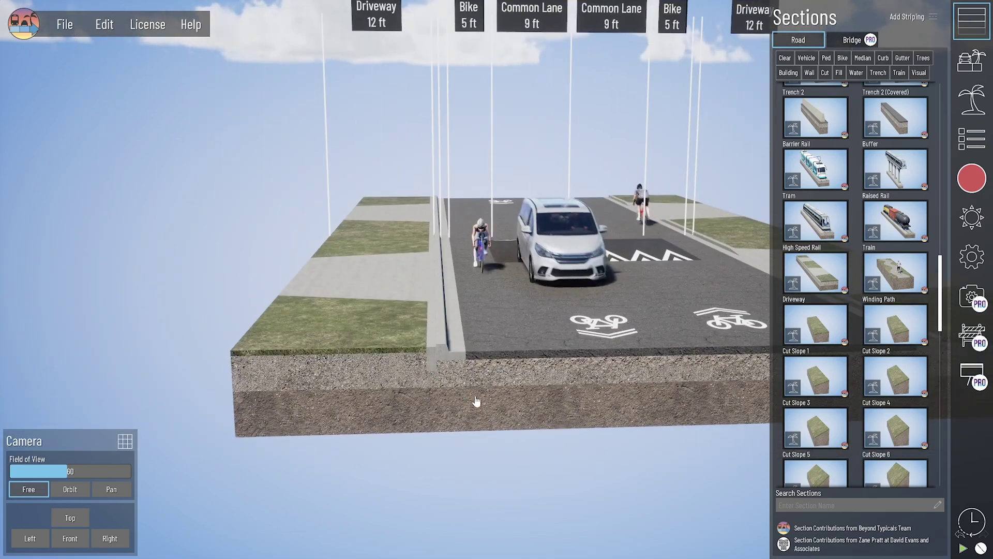
scroll(456, 375, up, 5)
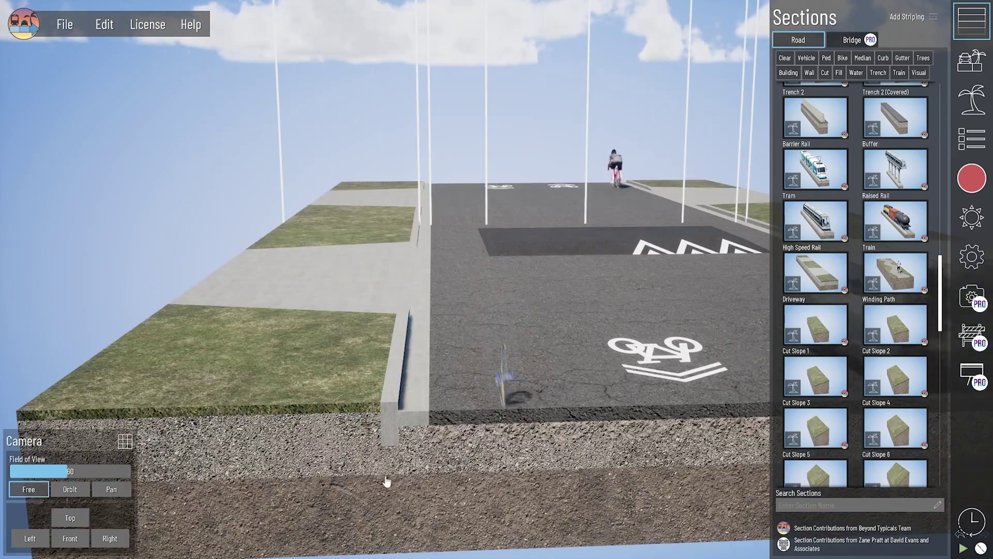
middle_drag(387, 482, 388, 470)
middle_drag(486, 391, 405, 387)
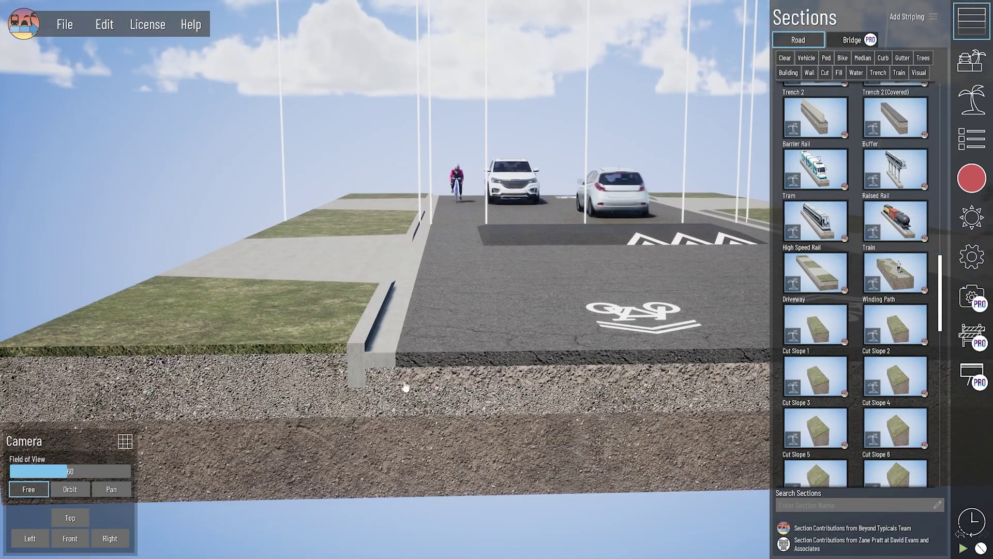
Unlock advanced texturing on the left gutter and set its layer 02 texture to 07 Concrete Alternative 1
click(378, 381)
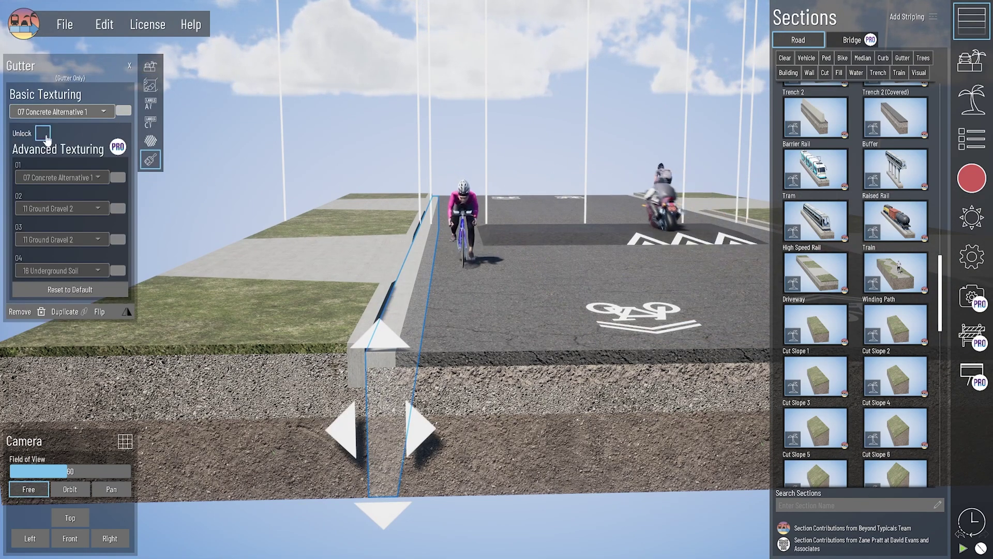
click(45, 135)
click(95, 209)
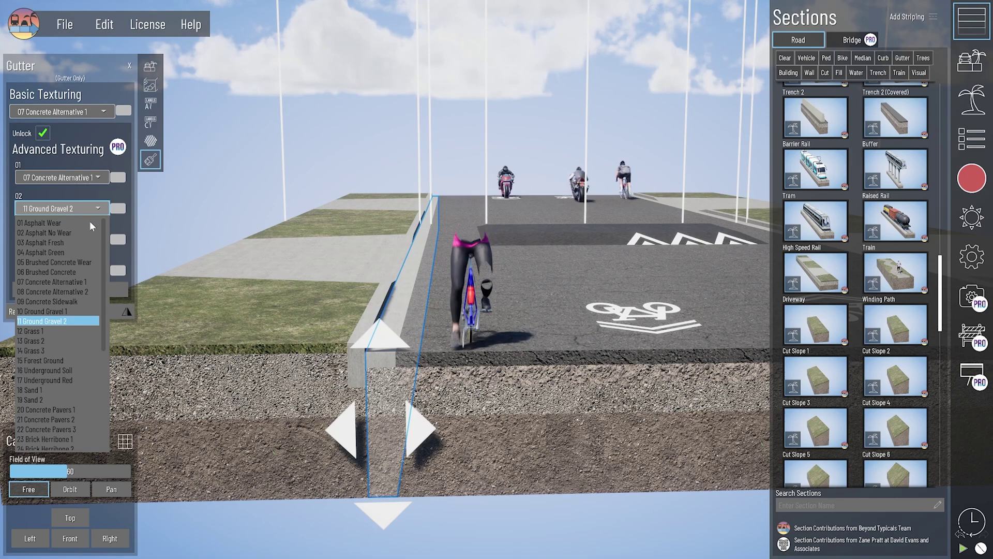
click(79, 281)
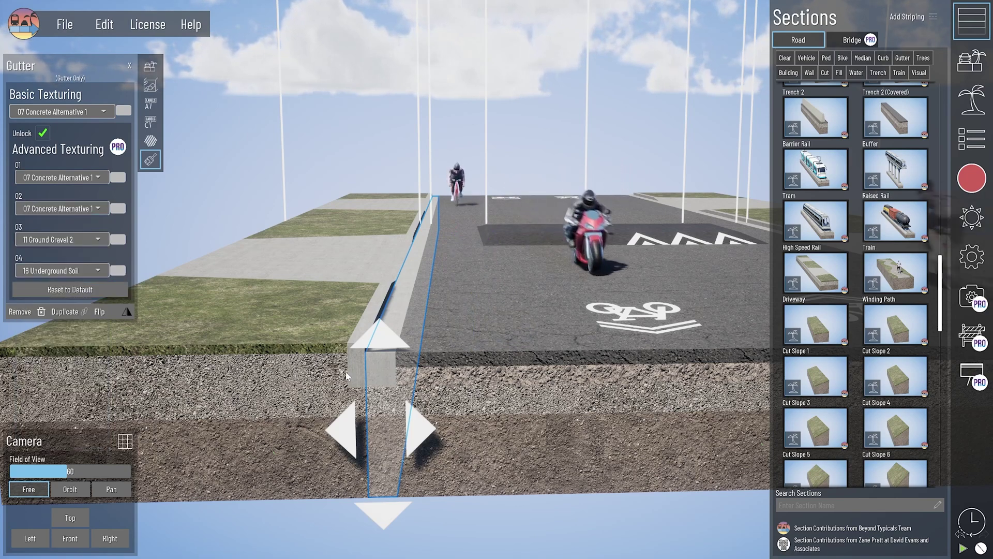
click(459, 537)
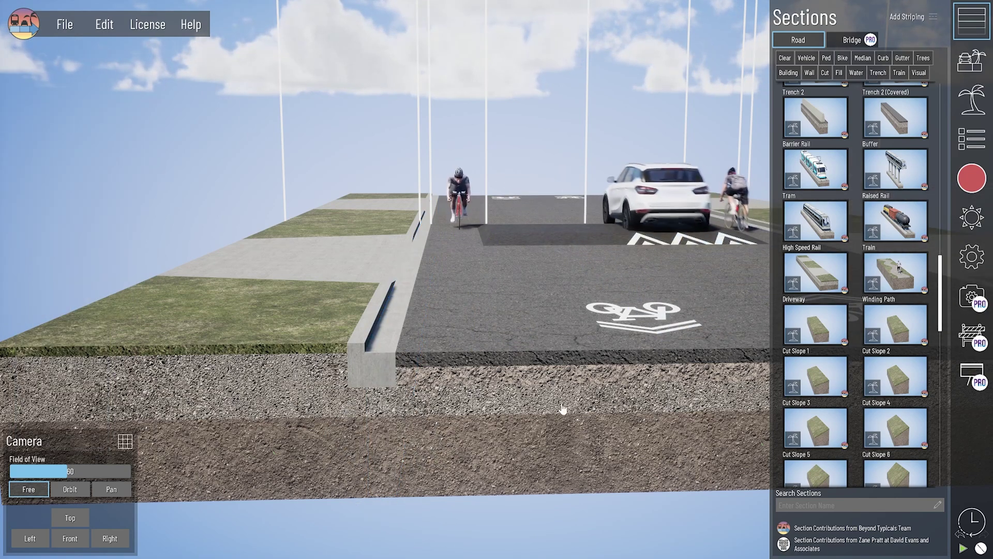
Unlock the right gutter's advanced texturing and give its layer 02 the 07 Concrete Alternative 1 texture
middle_drag(563, 409, 504, 387)
click(431, 355)
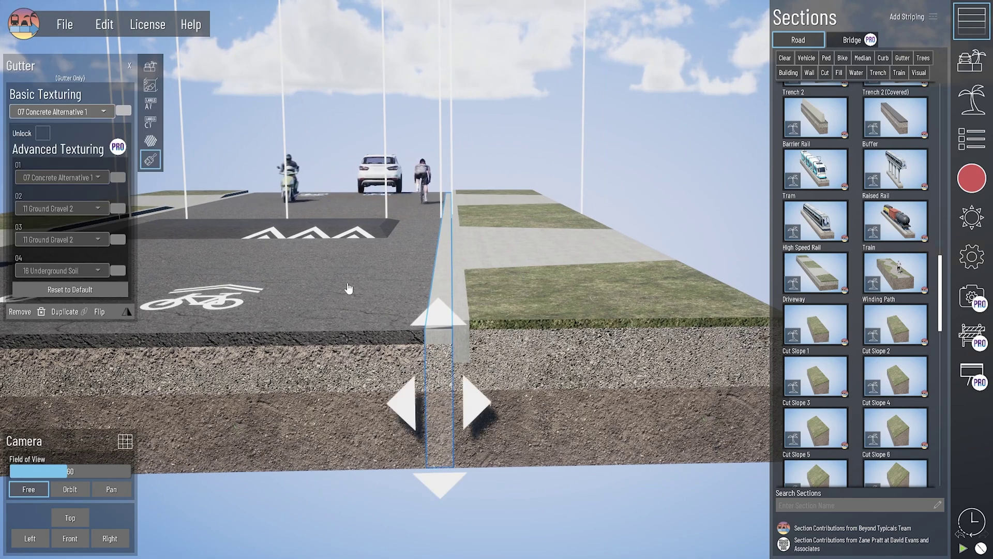
click(43, 133)
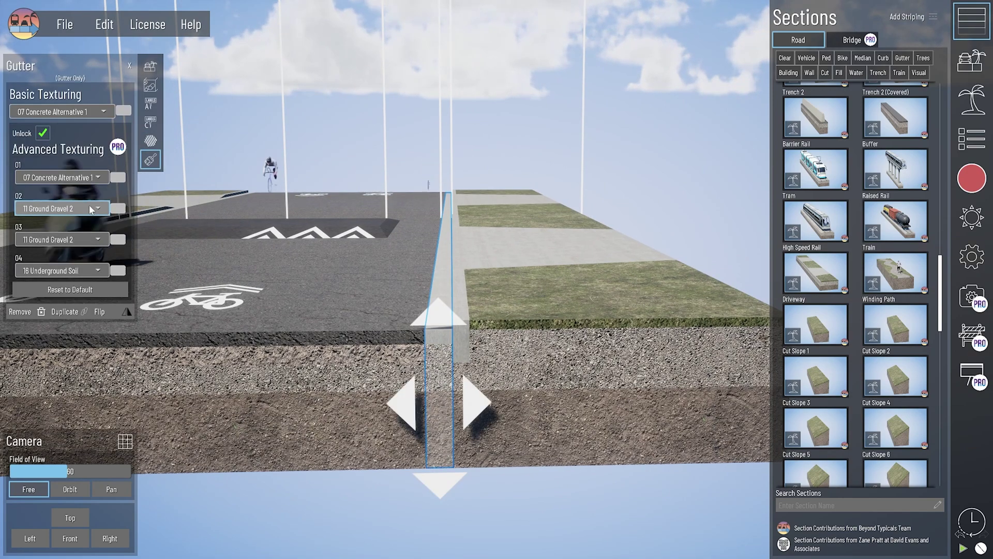
click(91, 210)
click(69, 280)
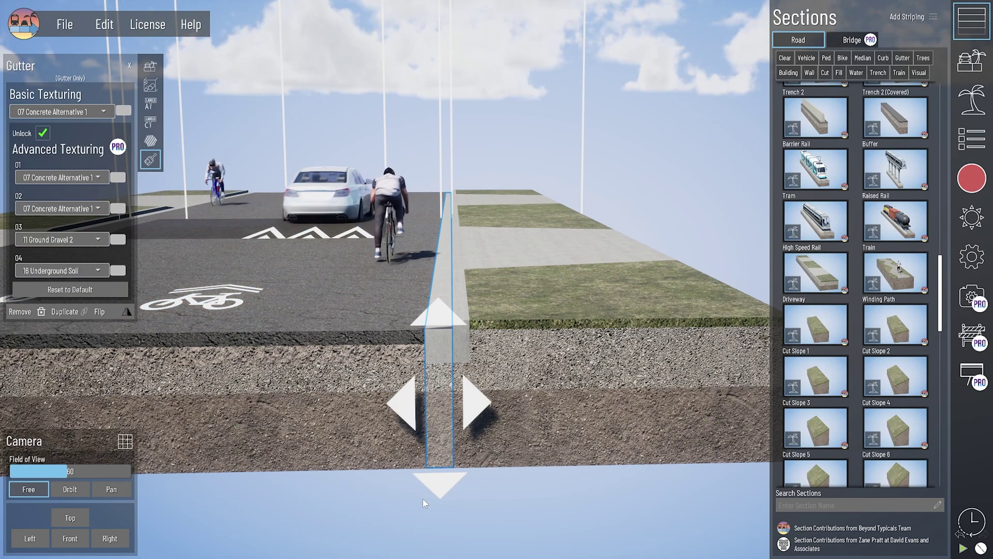
click(424, 500)
Add a Buildings Small section beyond the right driveway
right_drag(374, 428, 384, 433)
right_drag(573, 345, 578, 344)
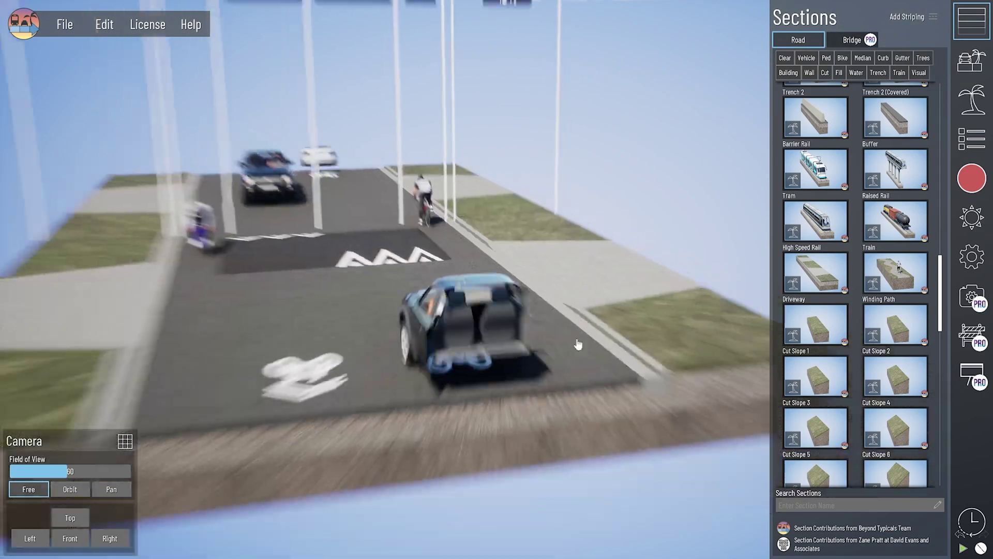
scroll(518, 398, down, 5)
right_drag(433, 405, 439, 412)
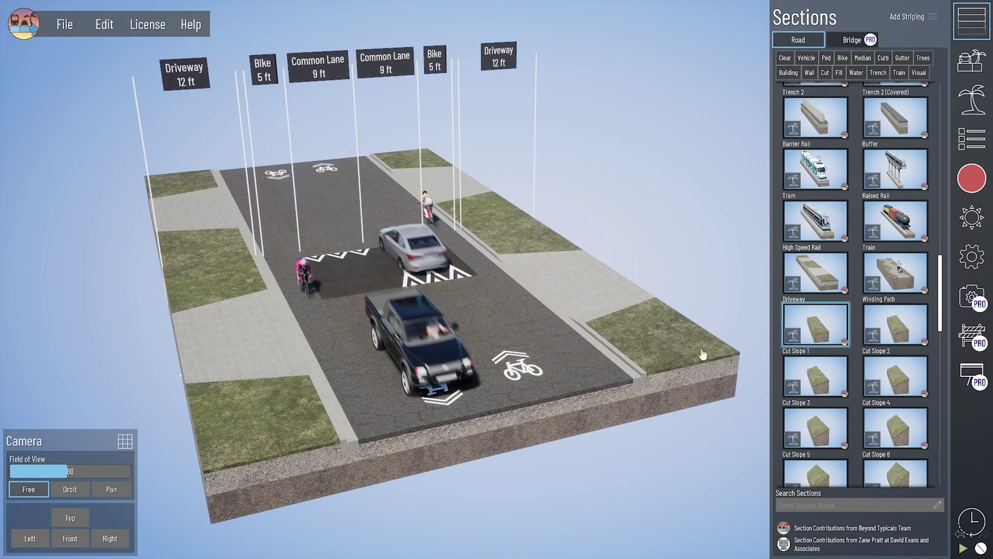
mouse_move(635, 305)
right_down()
mouse_move(643, 309)
mouse_move(632, 288)
right_up()
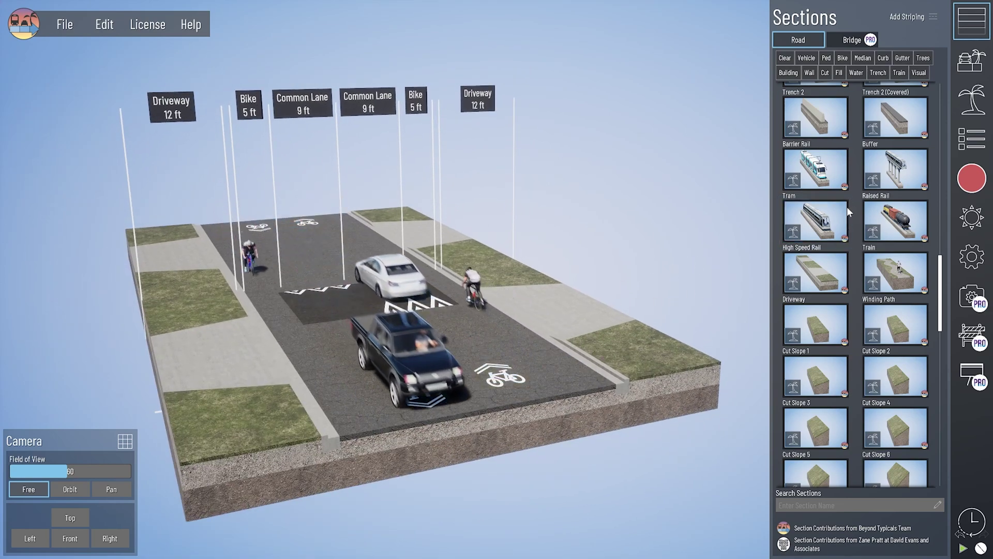
right_drag(619, 313, 619, 312)
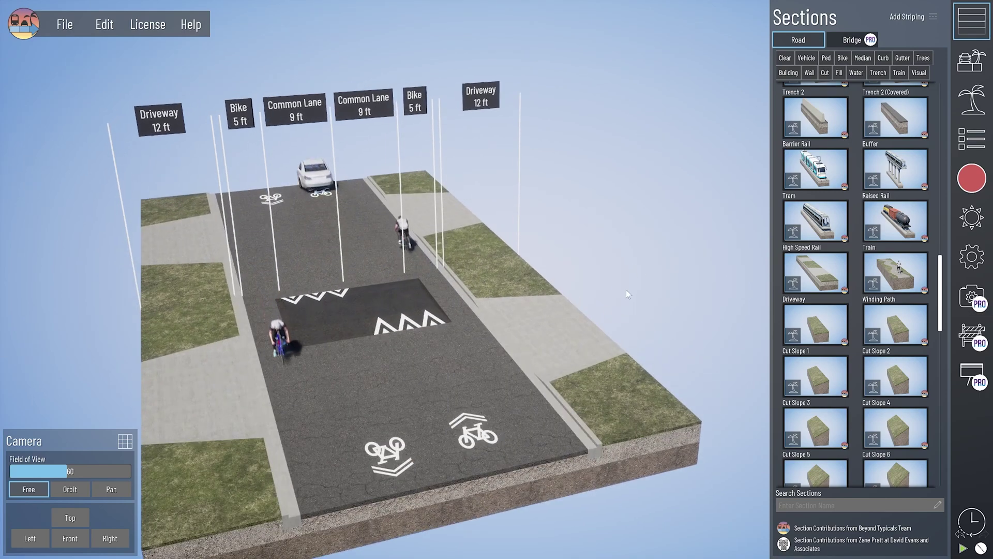
scroll(885, 107, up, 10)
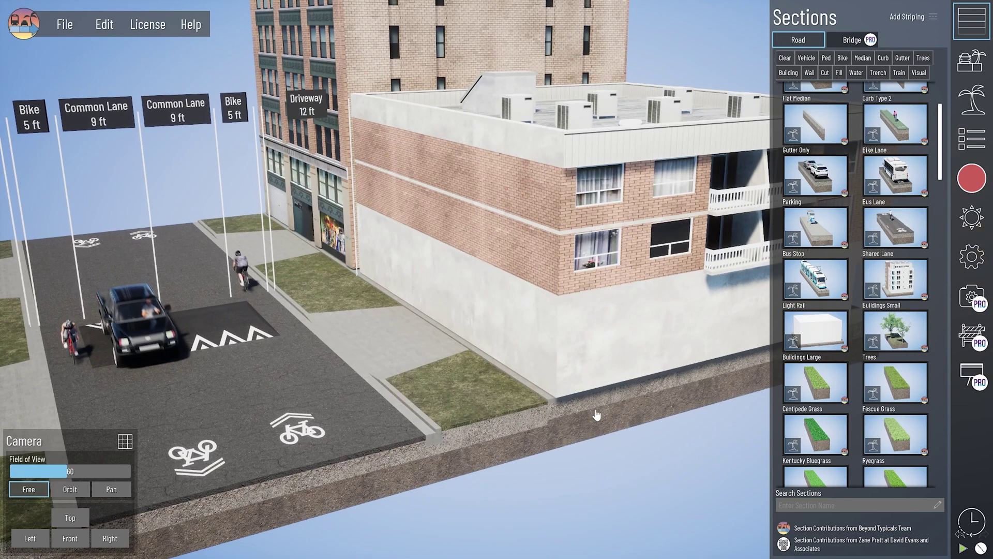
Set the primary asset of the Buildings Small section to Single-Family Buildings
click(596, 414)
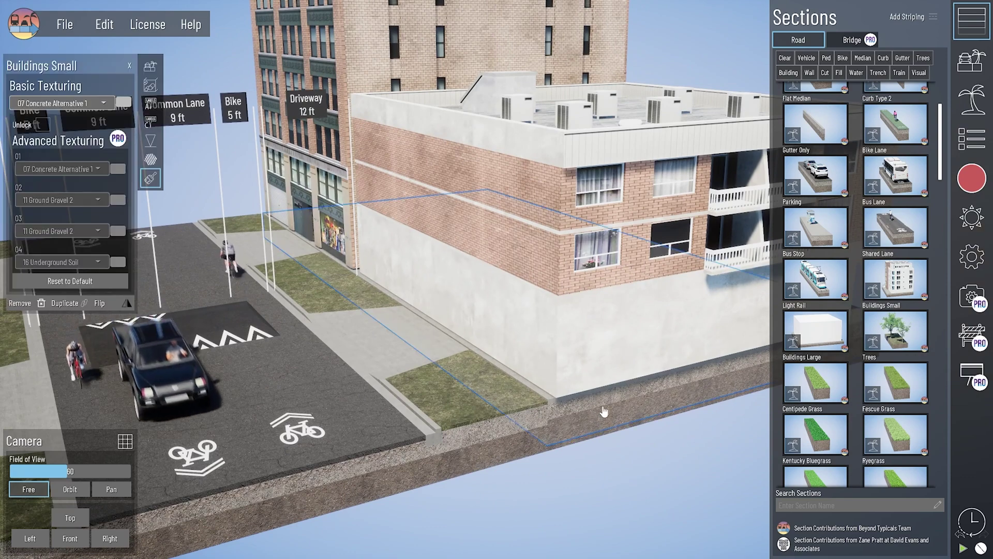
click(149, 69)
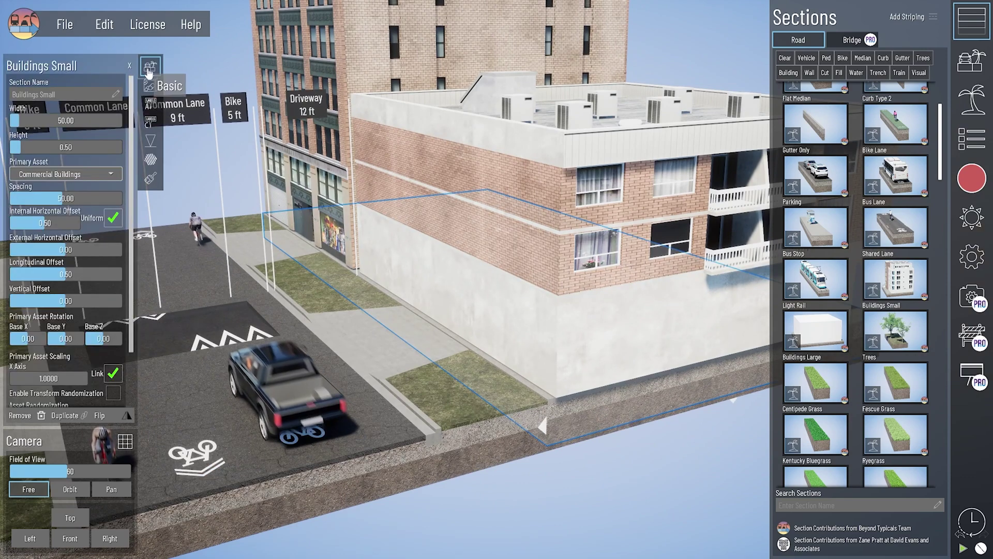
click(91, 174)
click(58, 228)
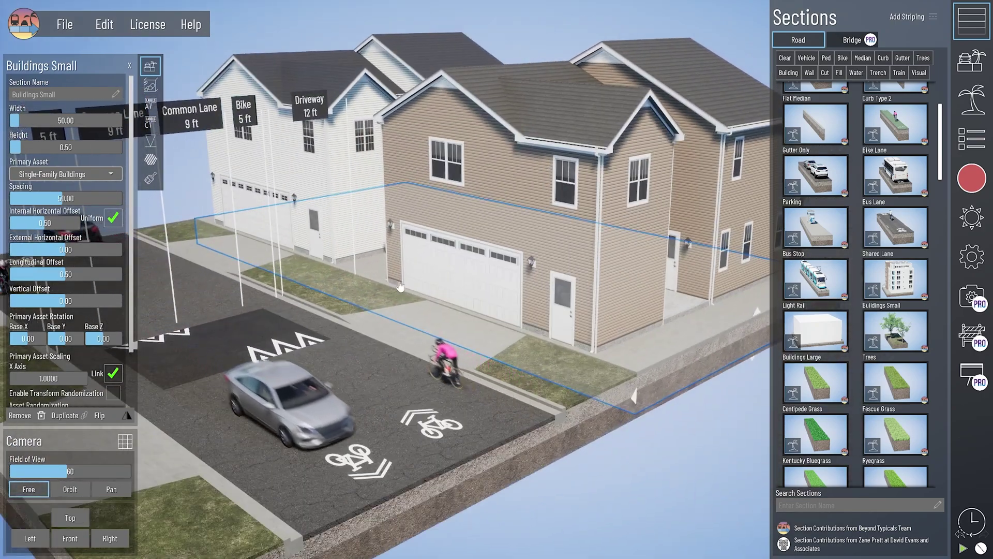
scroll(514, 383, down, 2)
middle_drag(515, 383, 444, 403)
scroll(446, 325, down, 2)
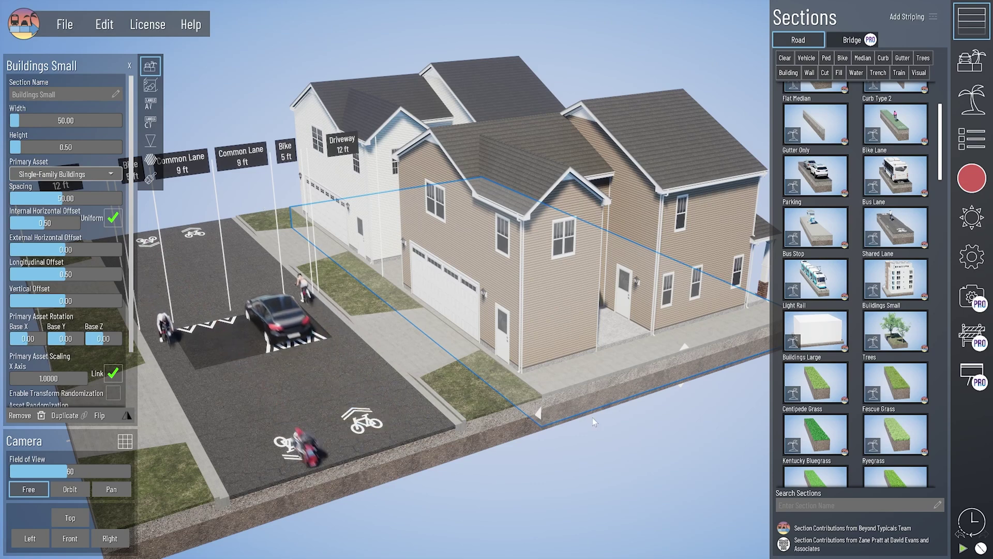
Change the Buildings Small section's basic texture to 12 Grass 1
middle_drag(540, 351, 548, 385)
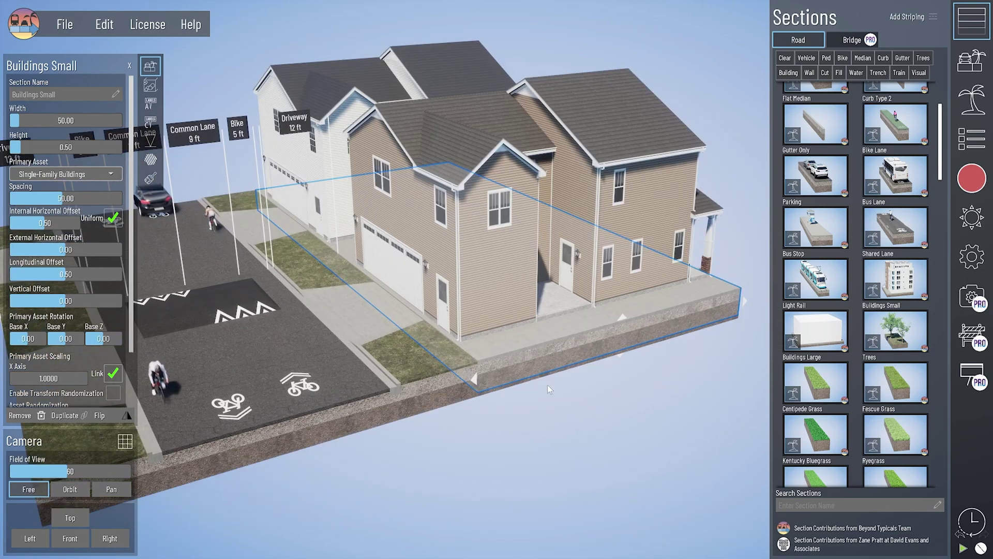
click(151, 181)
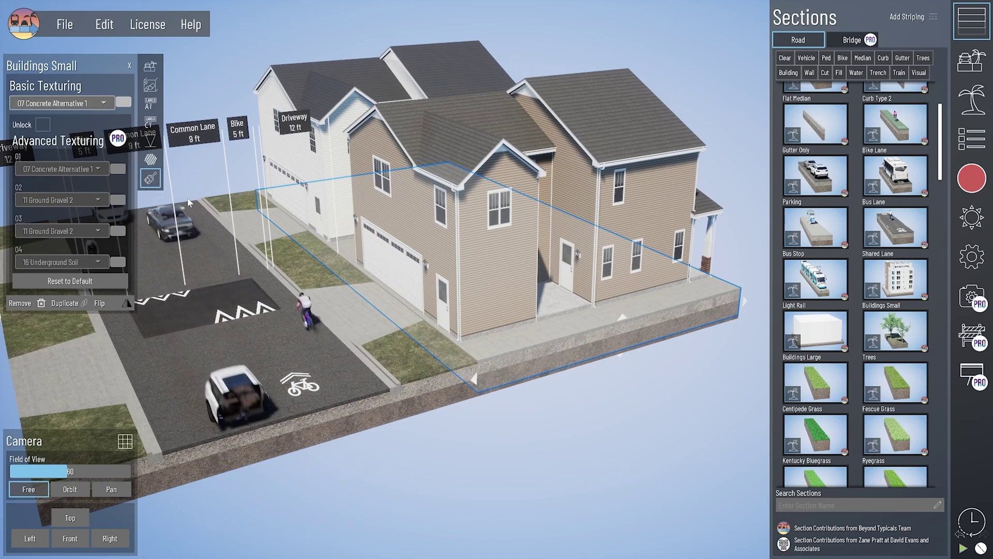
click(89, 102)
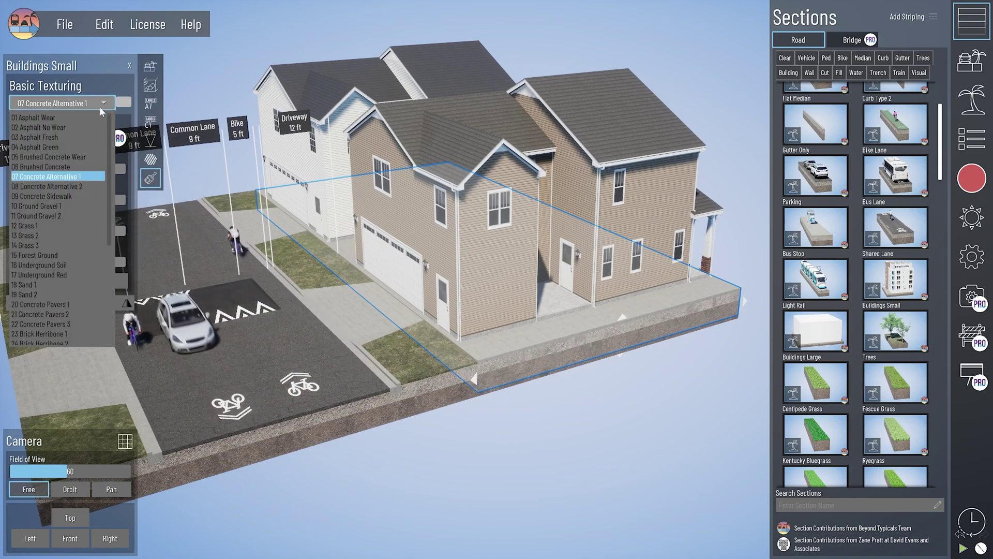
click(60, 225)
scroll(454, 351, up, 5)
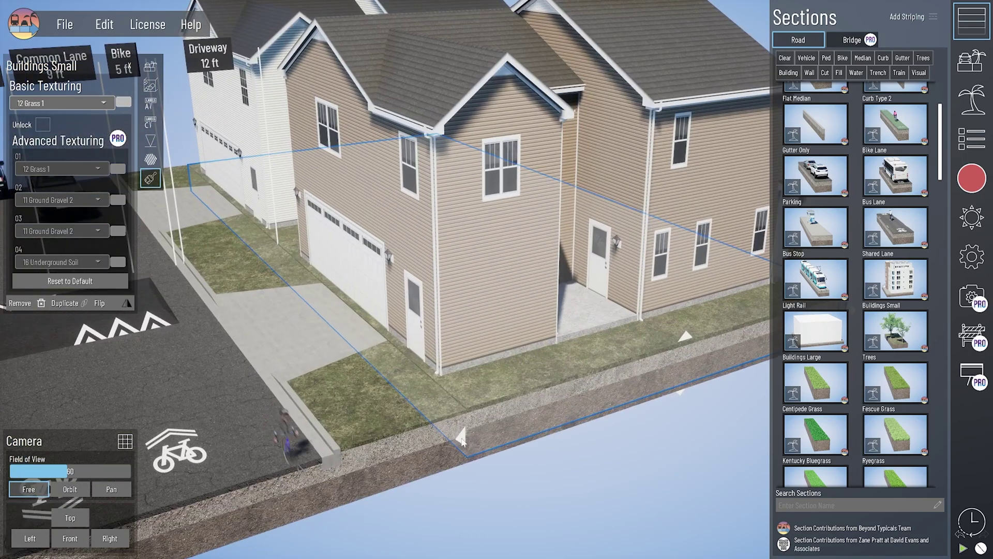
right_drag(454, 351, 424, 345)
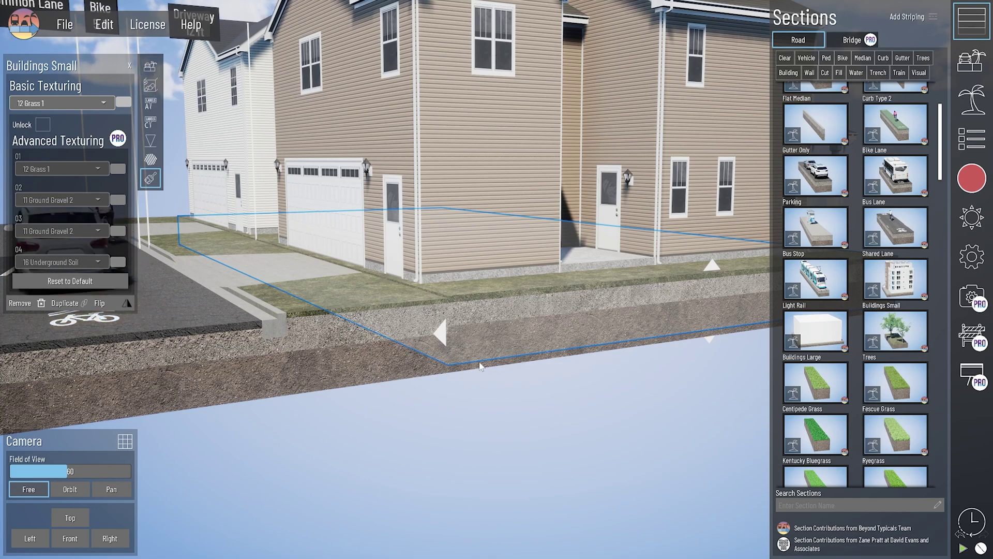
right_drag(479, 363, 479, 365)
Add a Sidewalk section between the right driveway and the Buildings Small section
scroll(882, 210, up, 3)
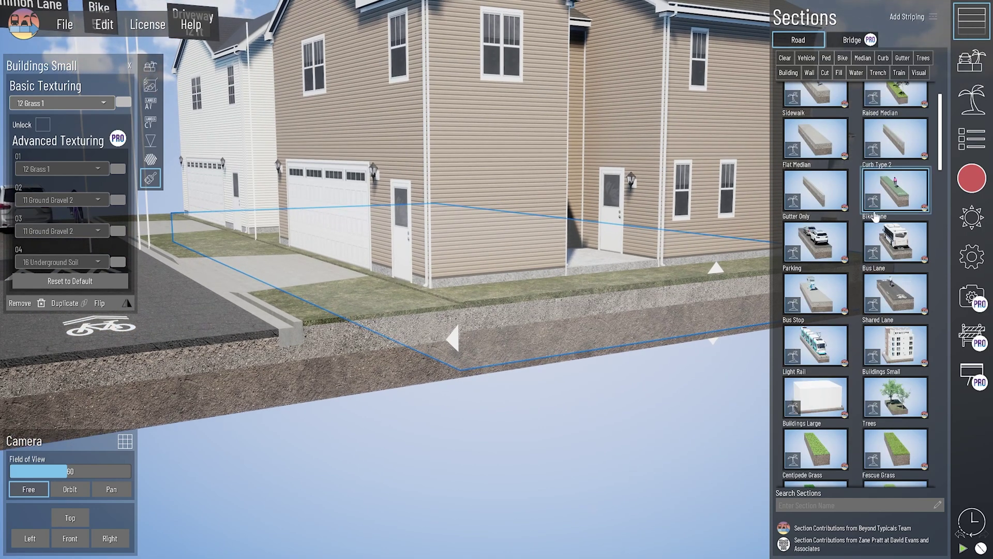
click(811, 158)
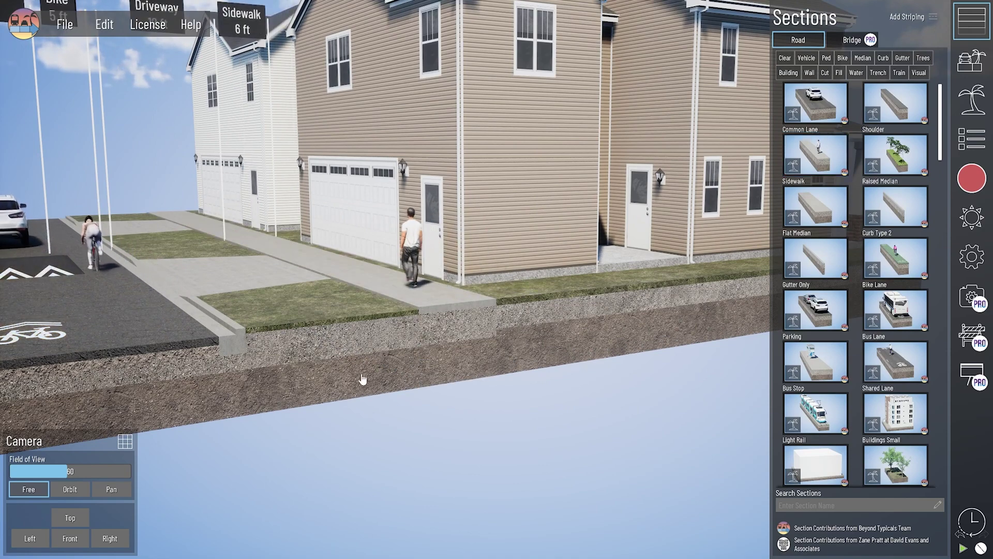
right_drag(427, 367, 422, 384)
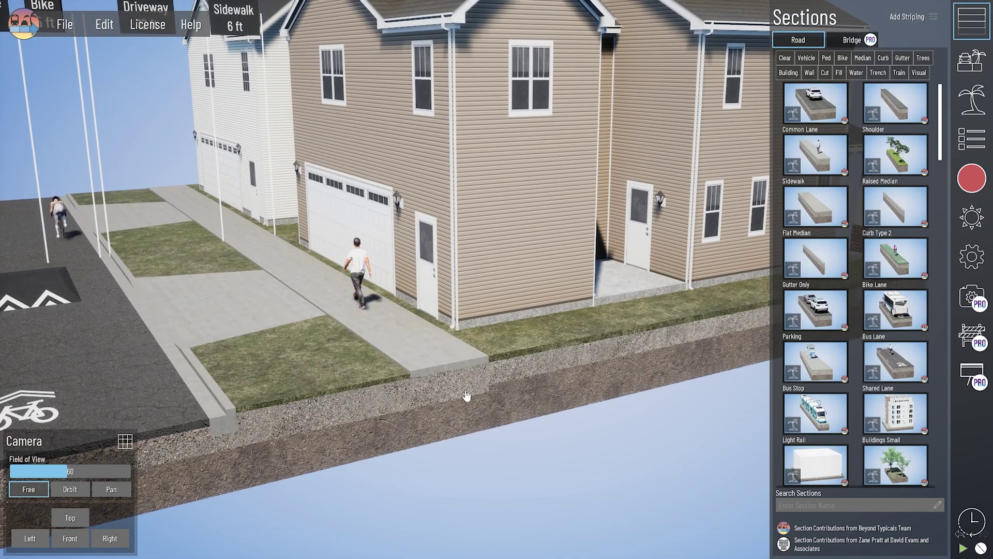
middle_drag(395, 403, 474, 327)
scroll(541, 311, down, 2)
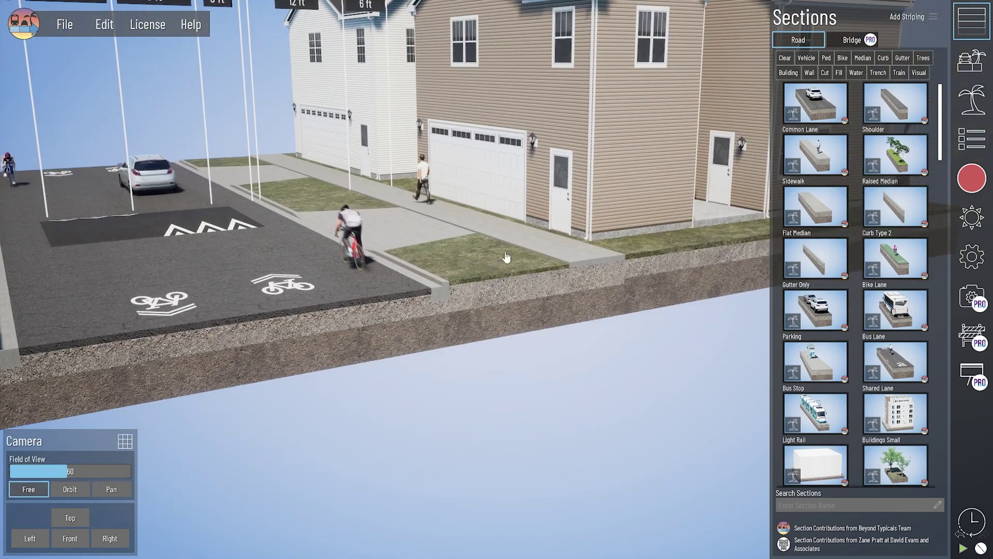
scroll(506, 257, down, 4)
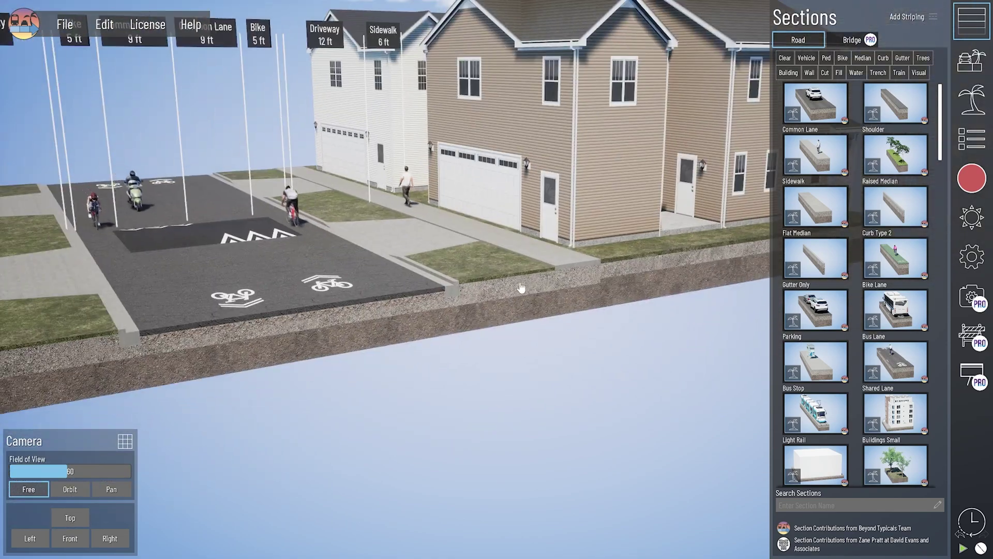
Select every section from the left driveway through the right driveway in the hierarchy and set their shared height to 0.2 ft
click(519, 286)
right_drag(512, 375, 991, 127)
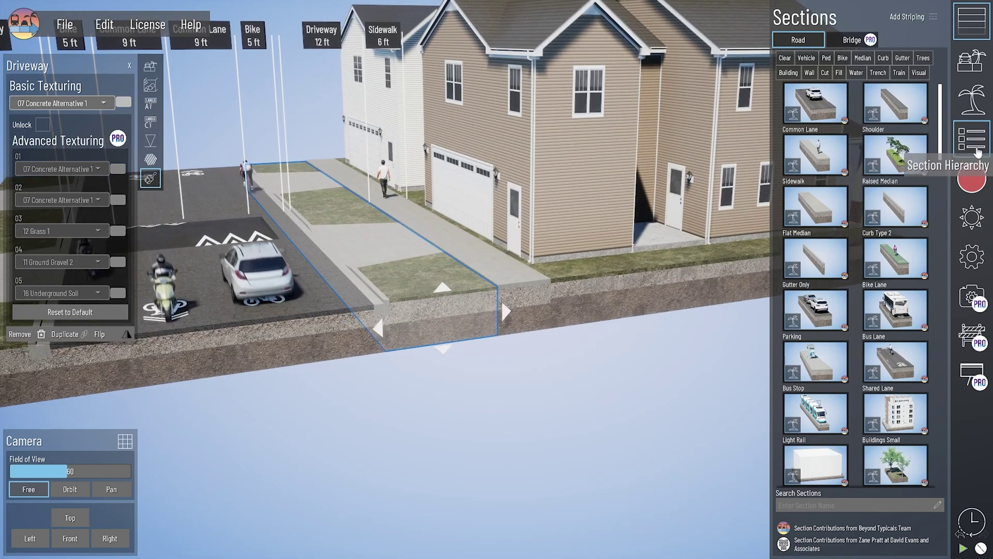
click(977, 150)
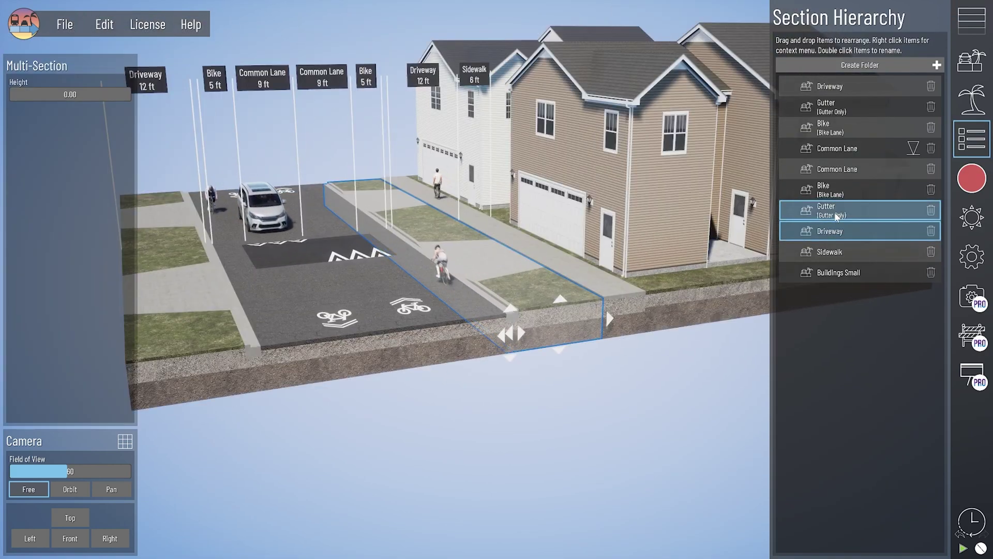
click(839, 192)
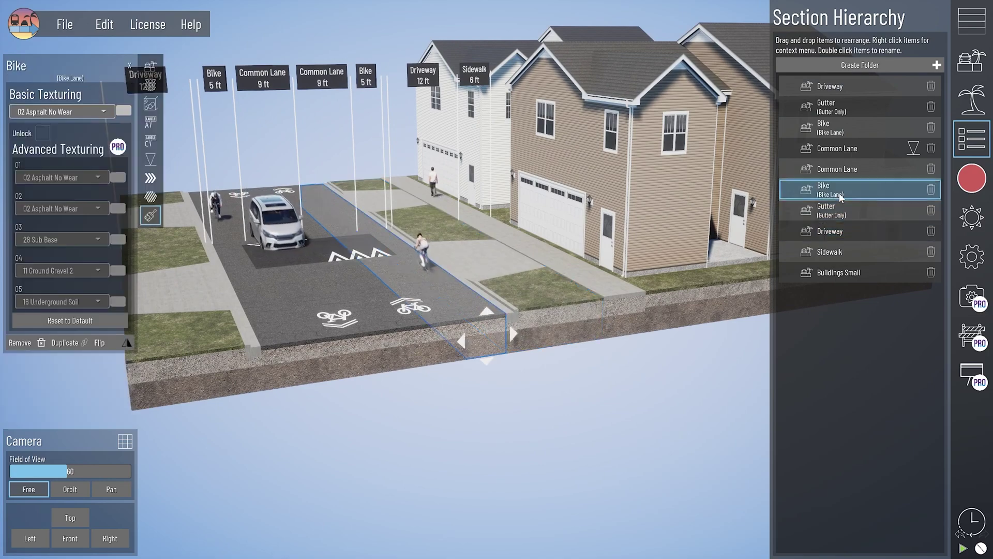
click(828, 254)
click(823, 236)
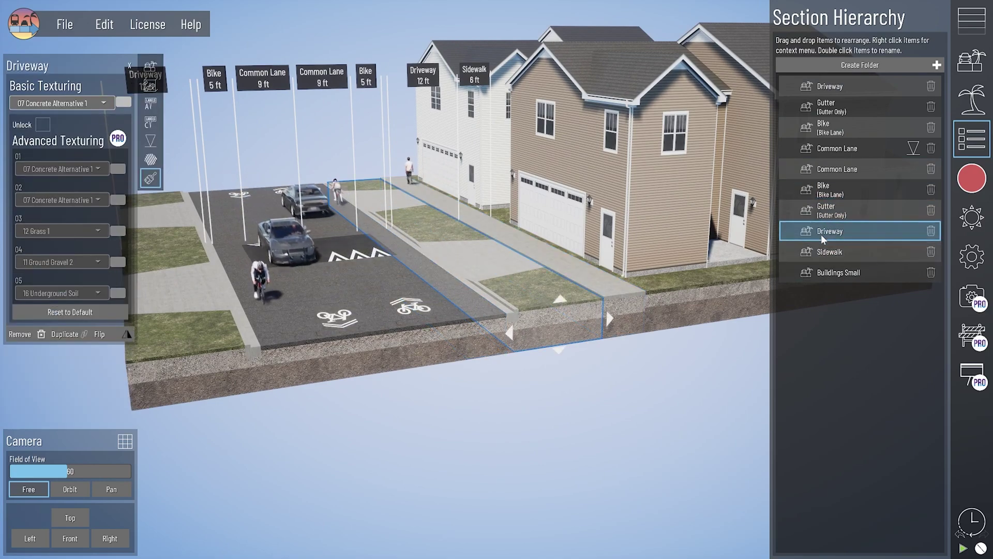
ctrl+click(823, 207)
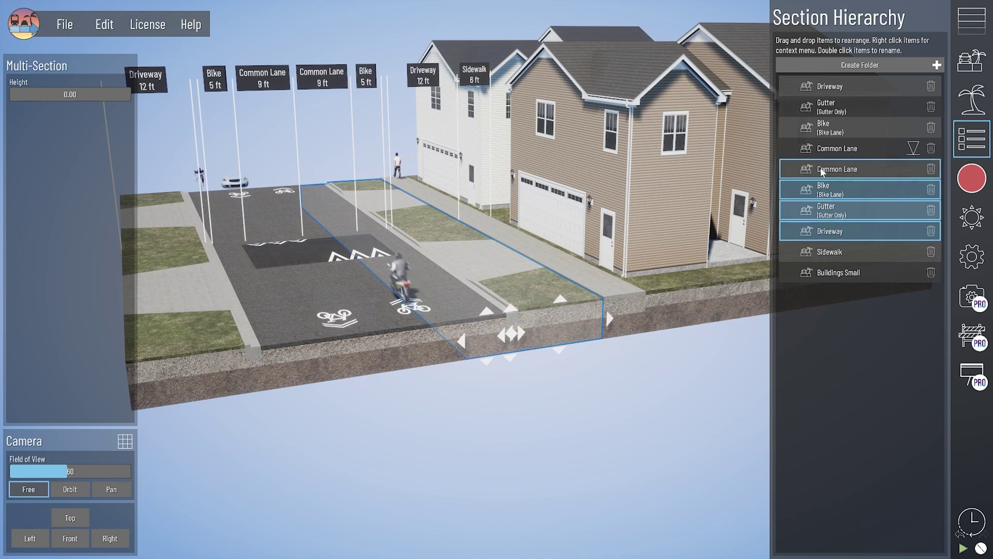
shift+click(822, 149)
shift+click(822, 134)
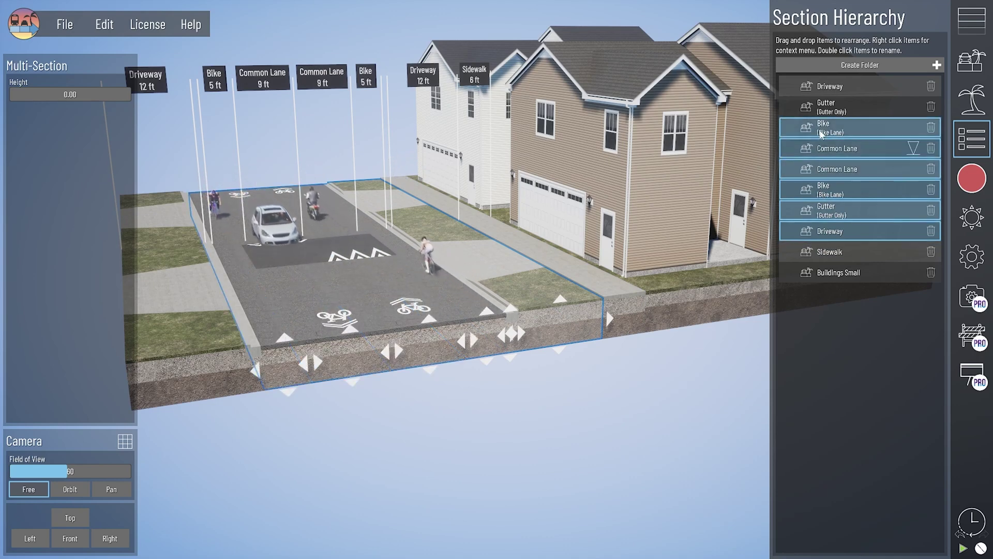
shift+click(826, 112)
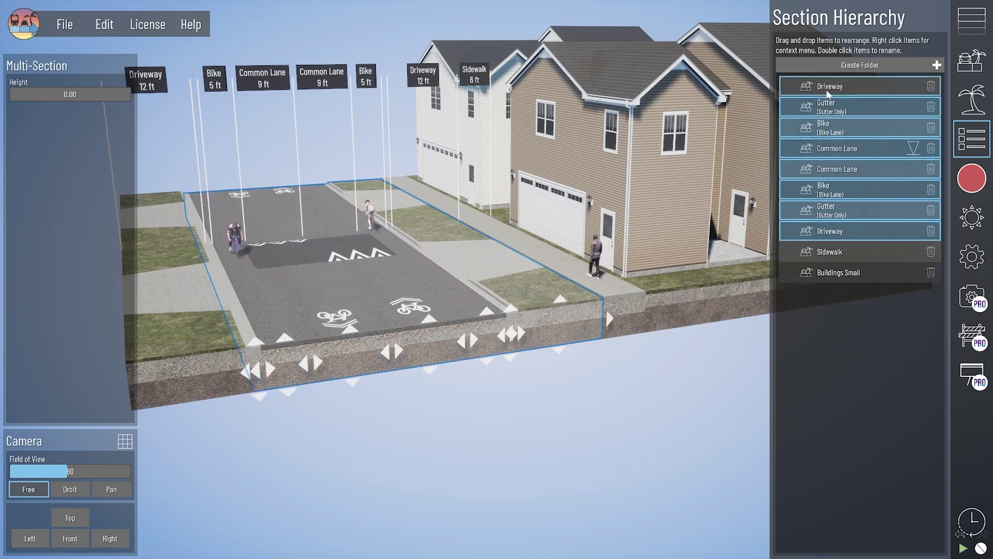
shift+click(828, 94)
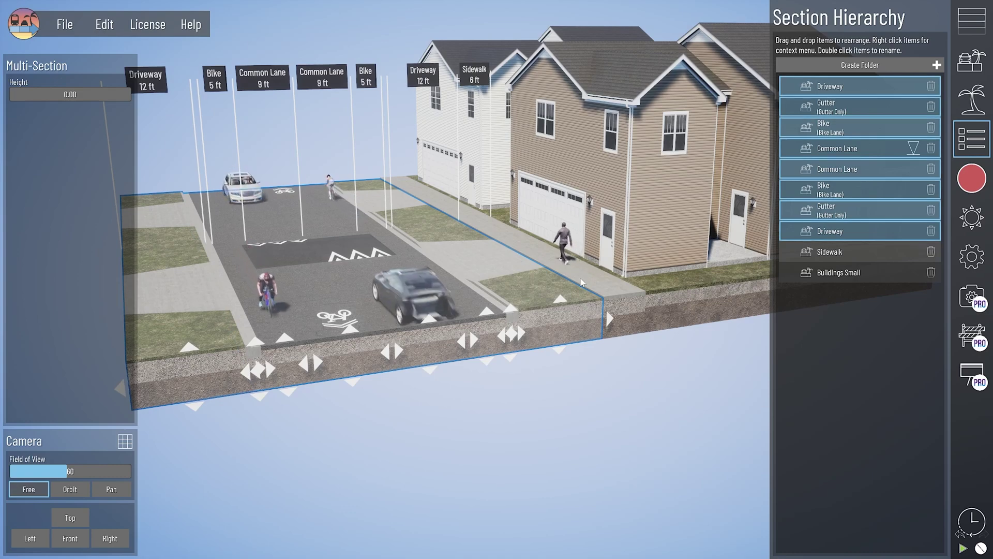
scroll(583, 283, up, 5)
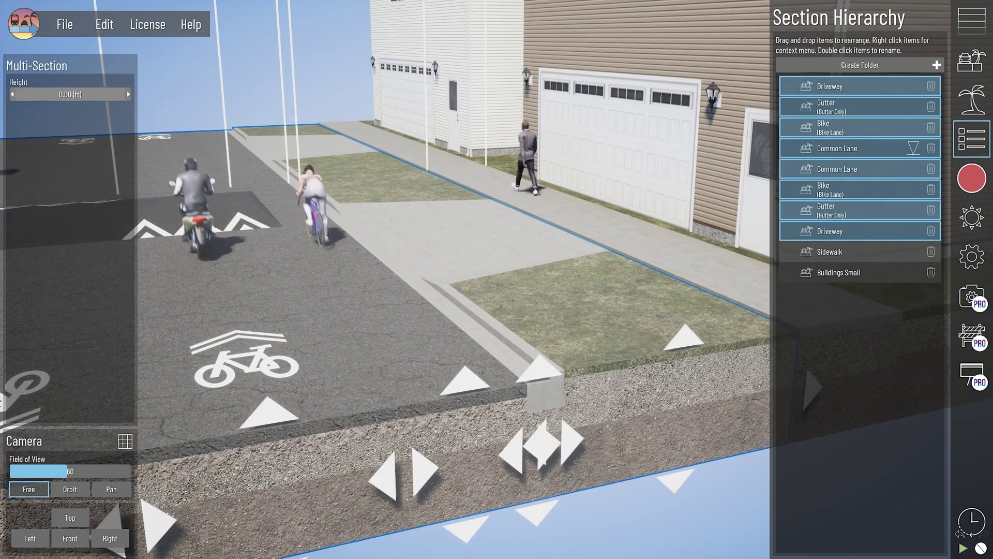
click(128, 94)
right_drag(319, 210, 375, 255)
key(w)
key(a)
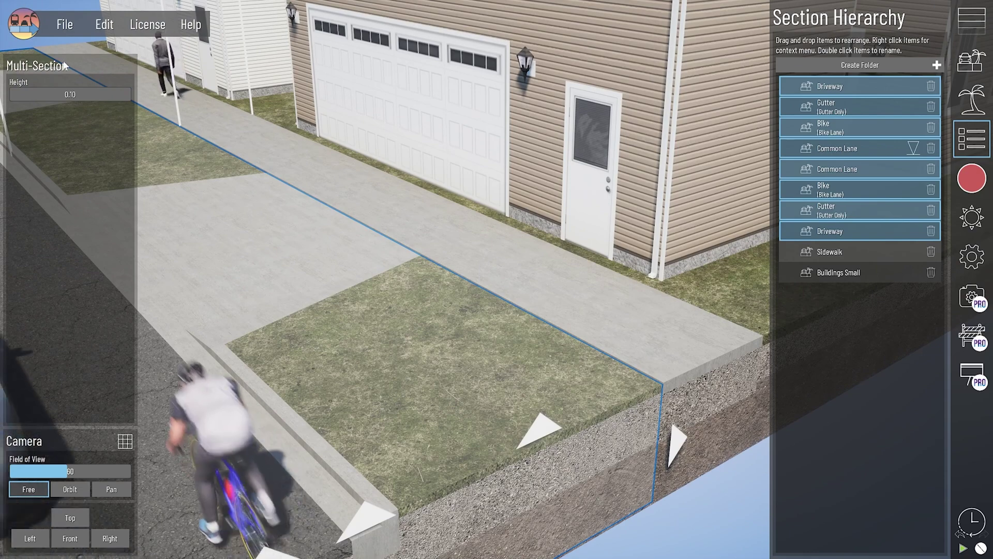
click(102, 95)
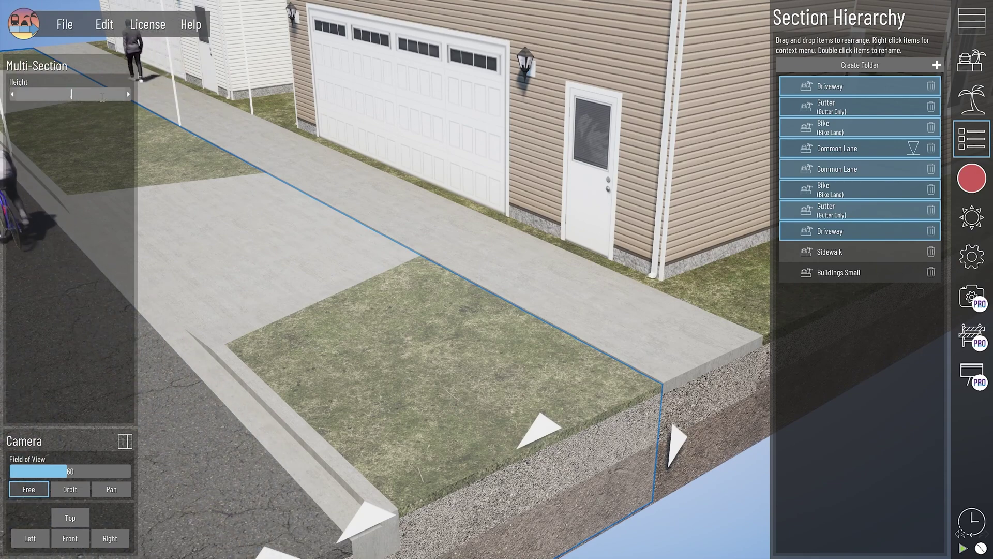
text(0.2)
key(Return)
click(440, 299)
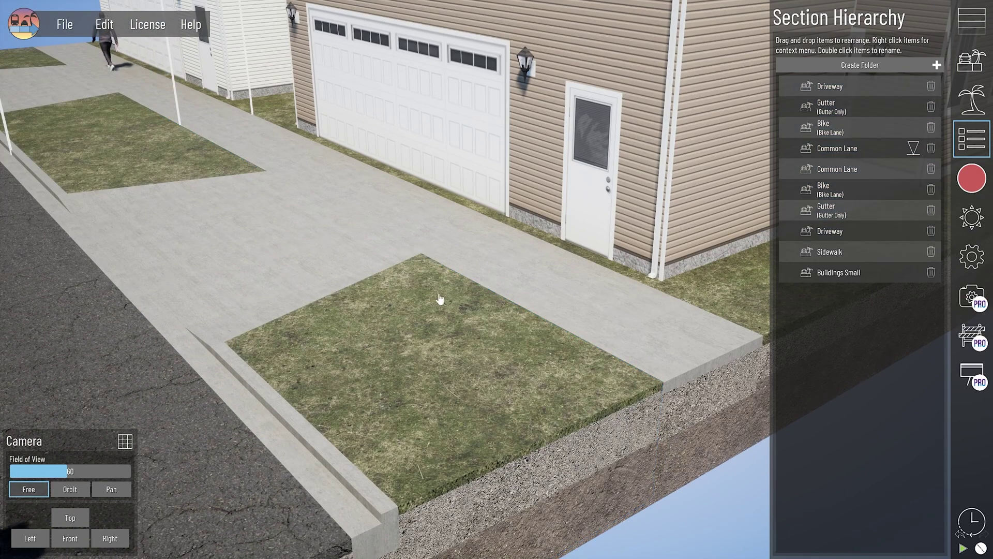
Duplicate the sidewalk between the right driveway and the houses
right_drag(521, 398, 509, 391)
right_drag(543, 339, 362, 279)
middle_drag(645, 309, 414, 296)
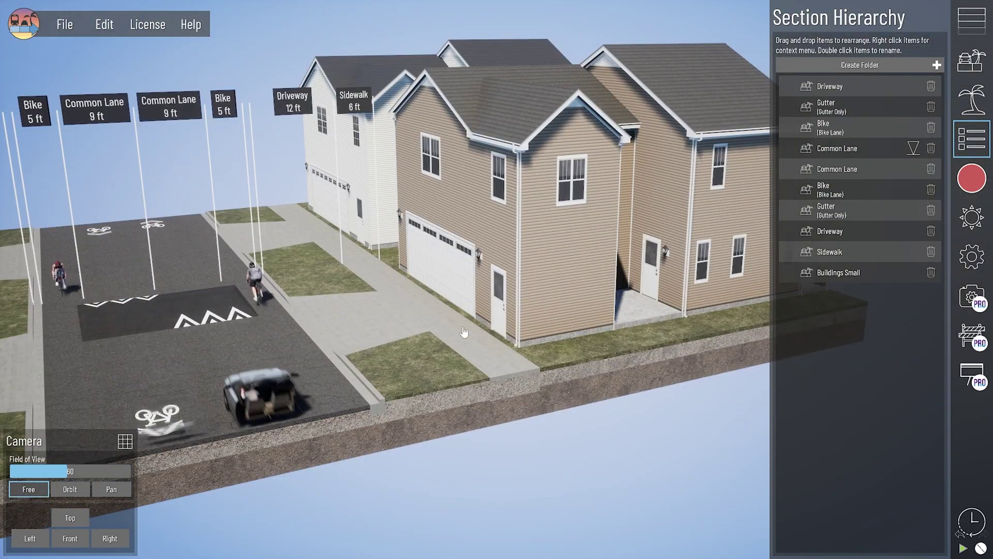
click(535, 387)
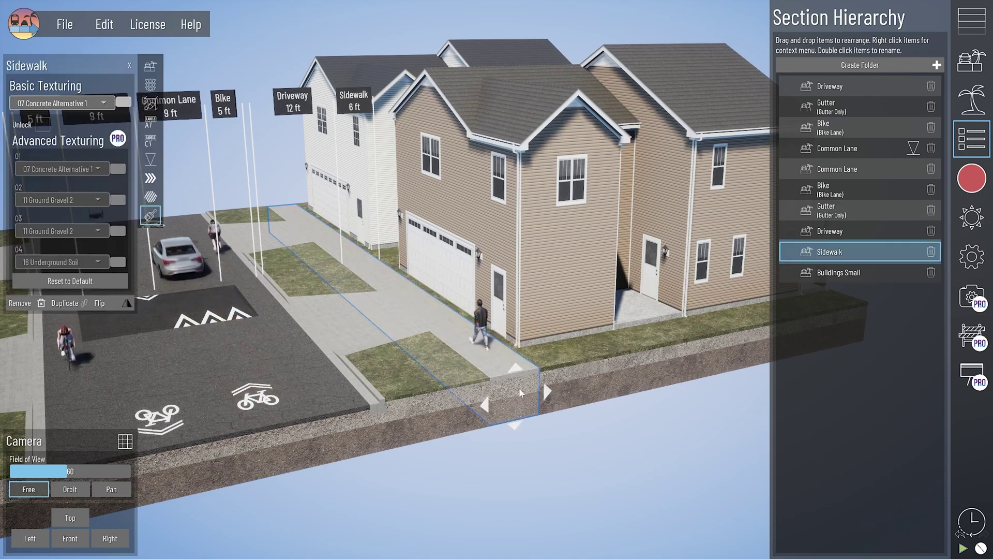
click(69, 303)
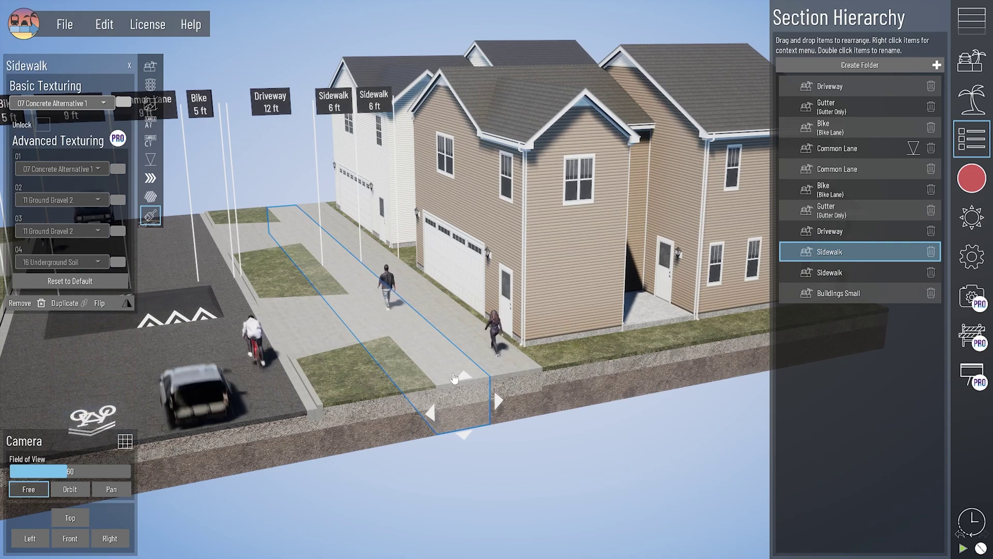
Set the pedestrian traffic volume of the sidewalk beside the driveway to 7, and select the sidewalk beside the houses
click(151, 85)
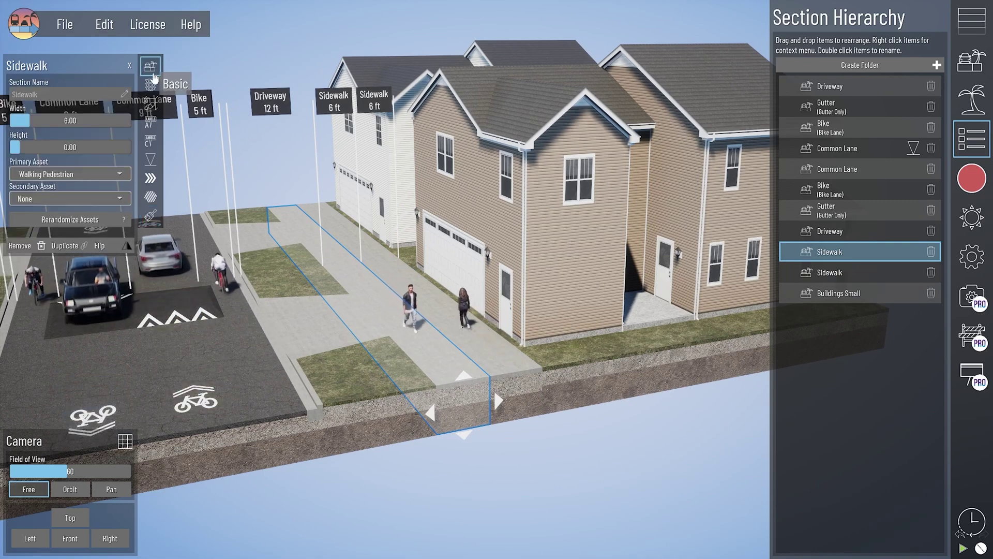
click(128, 158)
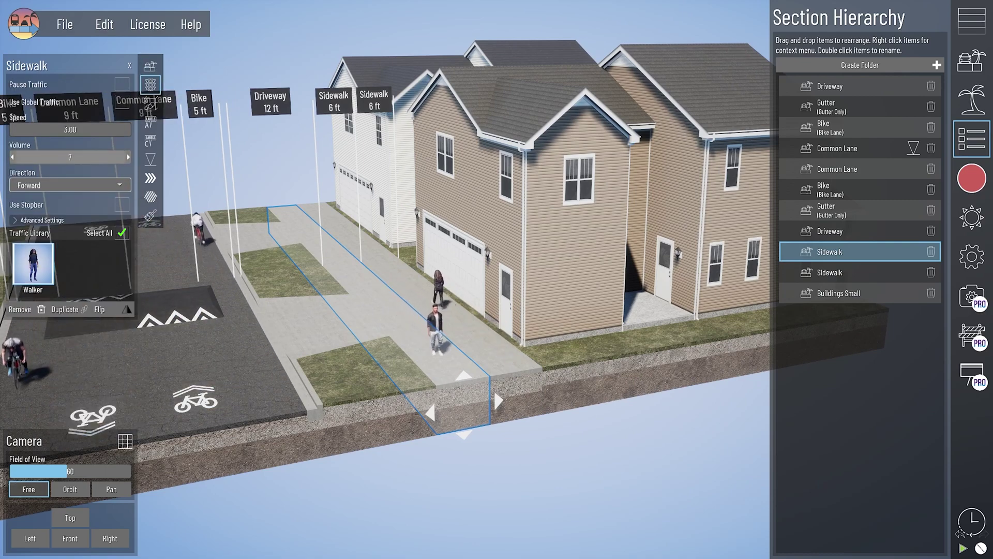
click(520, 380)
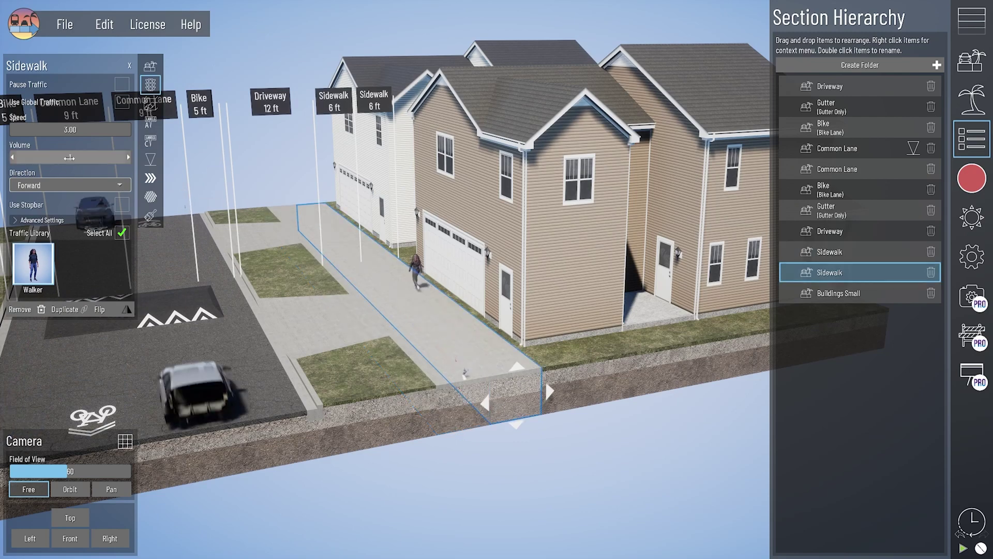
Set the width of both adjacent sidewalk sections to 3 ft
click(150, 66)
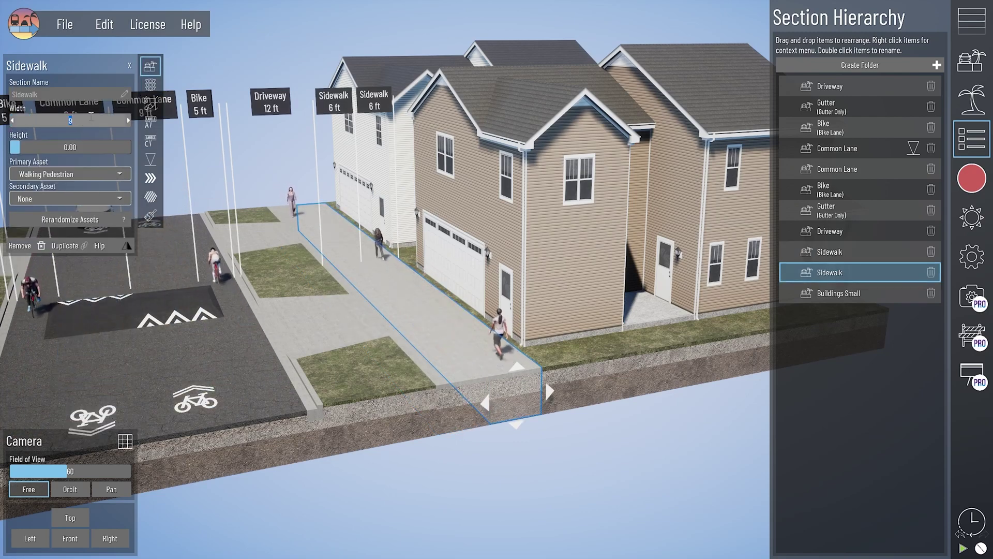
key(Return)
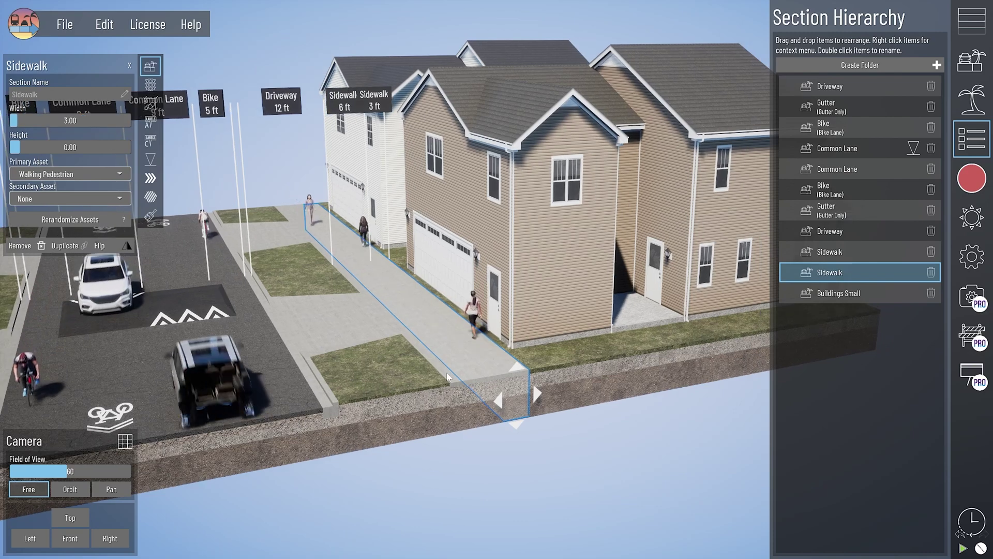
click(479, 391)
click(79, 125)
text(3)
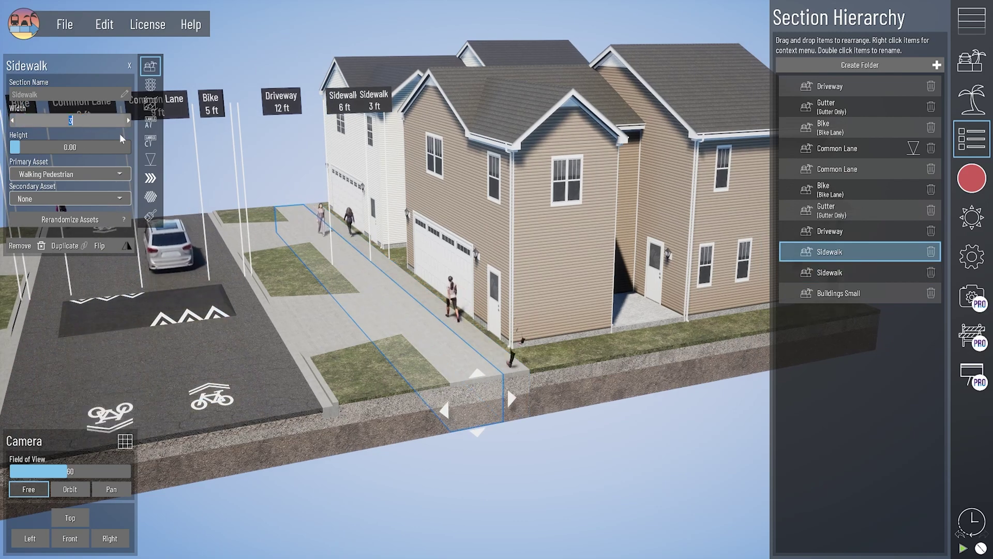
key(Return)
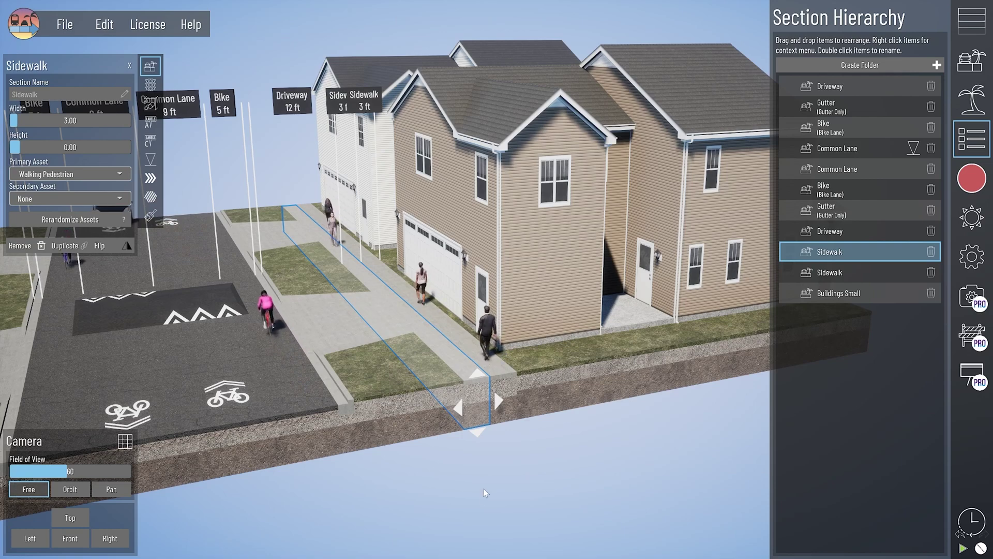
click(444, 478)
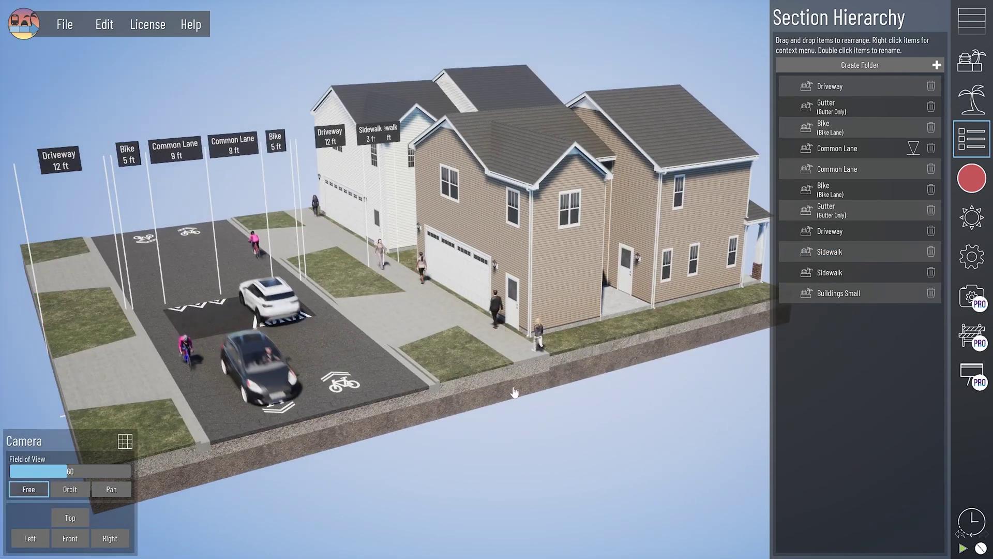
middle_drag(570, 400, 558, 403)
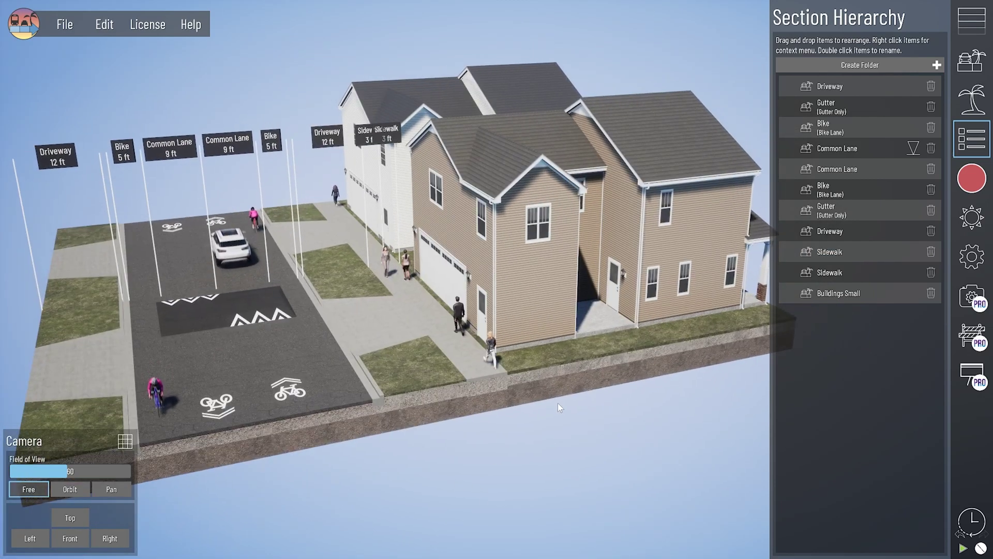
middle_drag(609, 346, 510, 393)
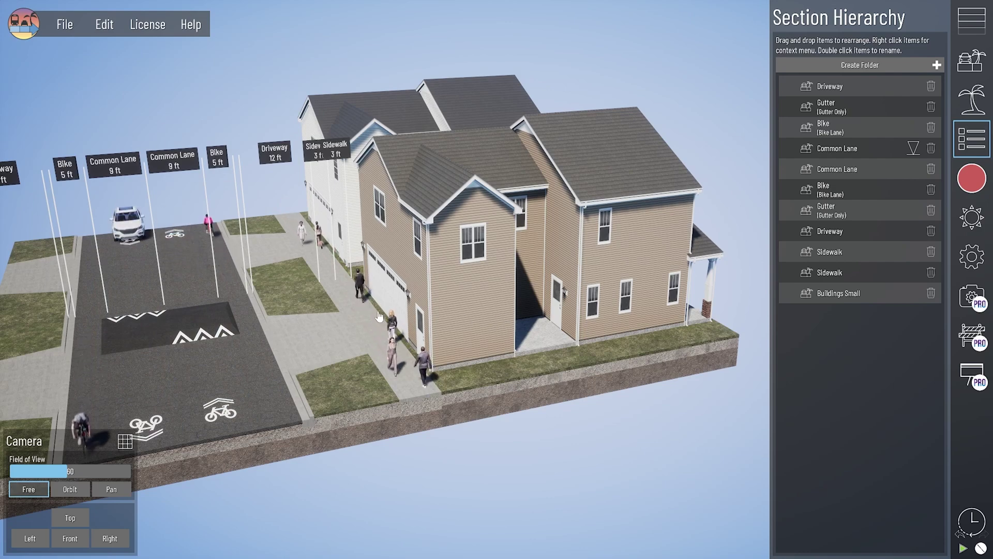
Set the width of the Buildings Small section to 80 ft
right_drag(575, 345, 592, 429)
click(591, 430)
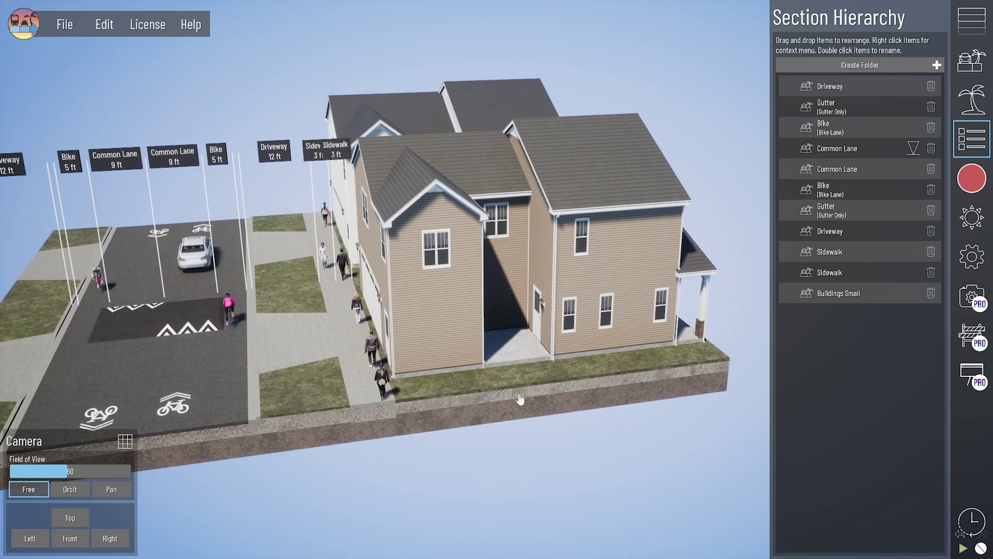
drag(35, 118, 42, 119)
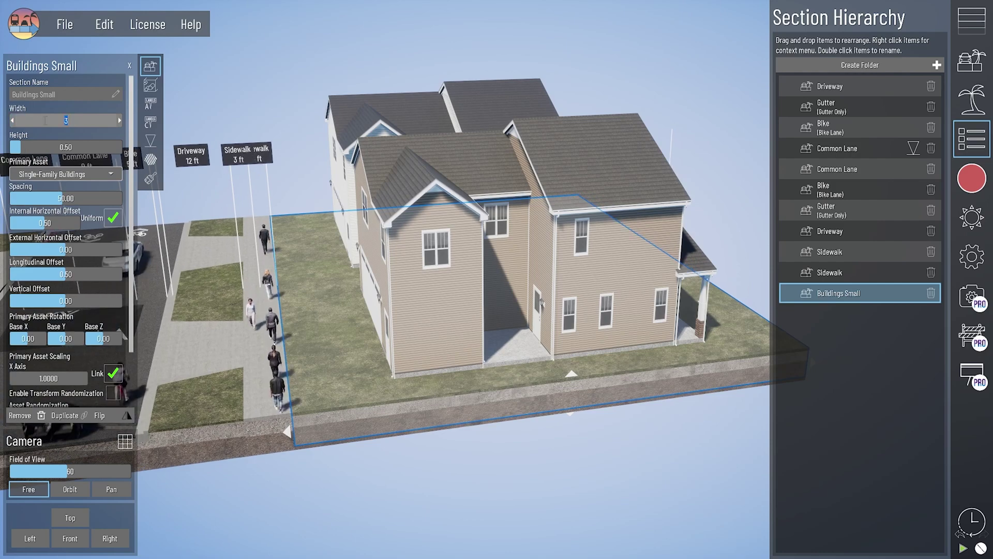
text(0)
key(Return)
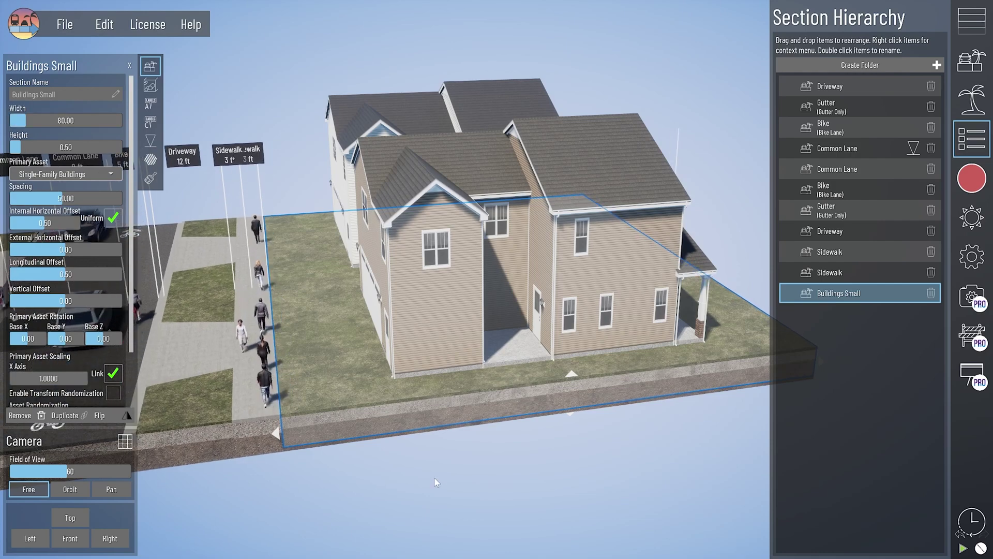
right_drag(435, 478, 458, 475)
click(455, 475)
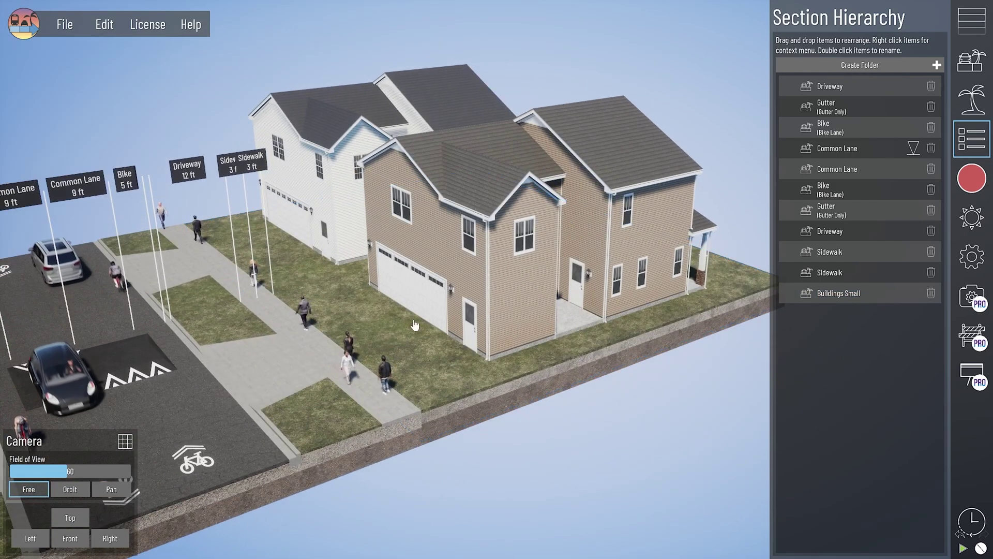
Search the asset library for "sidewalk" and enable the Sidewalk Standard asset for the Buildings Small section type
right_drag(414, 325, 451, 385)
right_drag(510, 408, 440, 408)
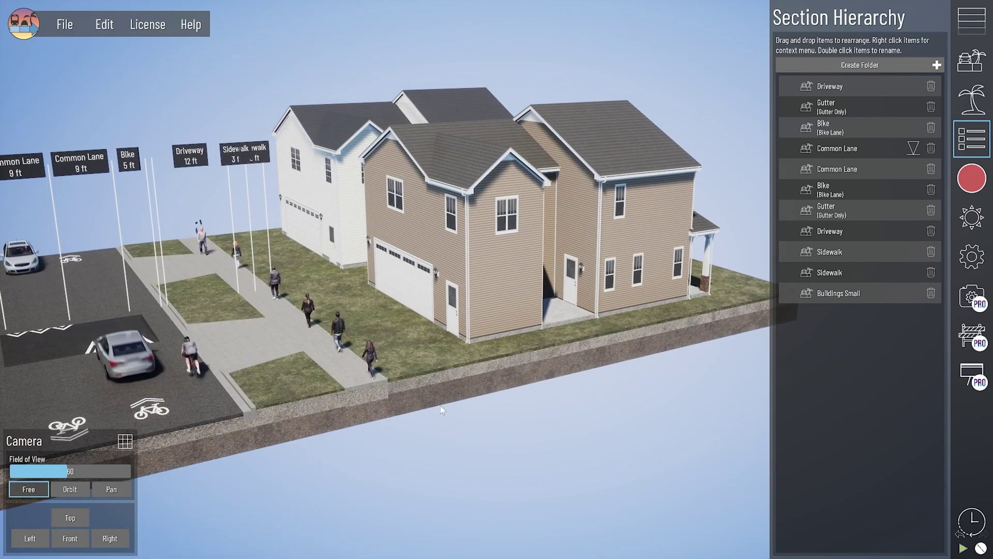
mouse_move(441, 409)
right_down()
mouse_move(442, 432)
mouse_move(452, 423)
right_up()
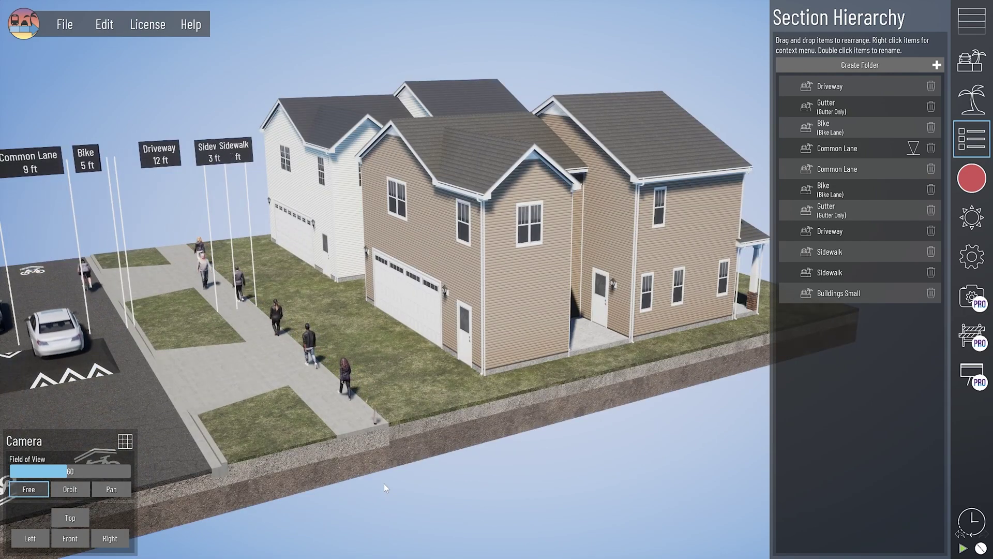
click(471, 423)
right_drag(320, 344, 446, 408)
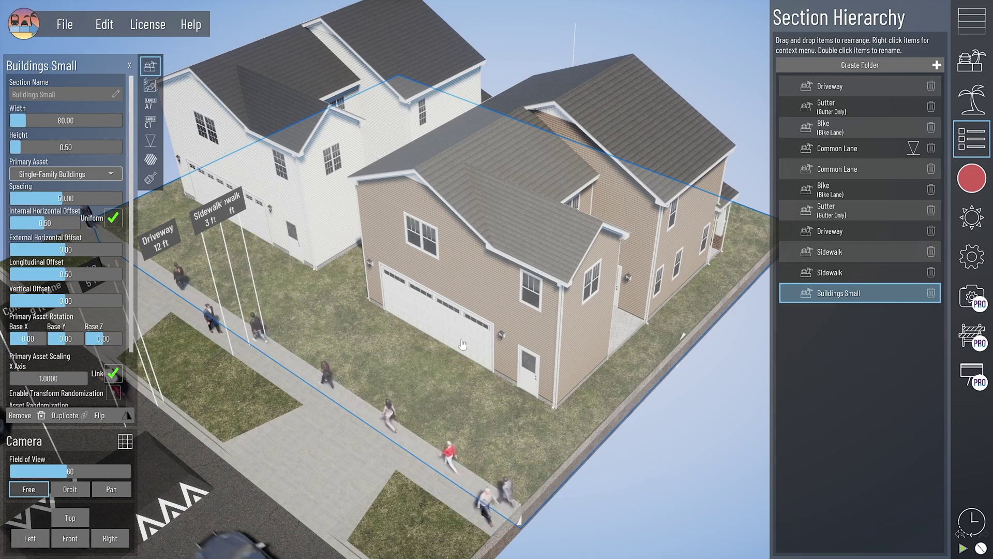
right_drag(404, 501, 358, 389)
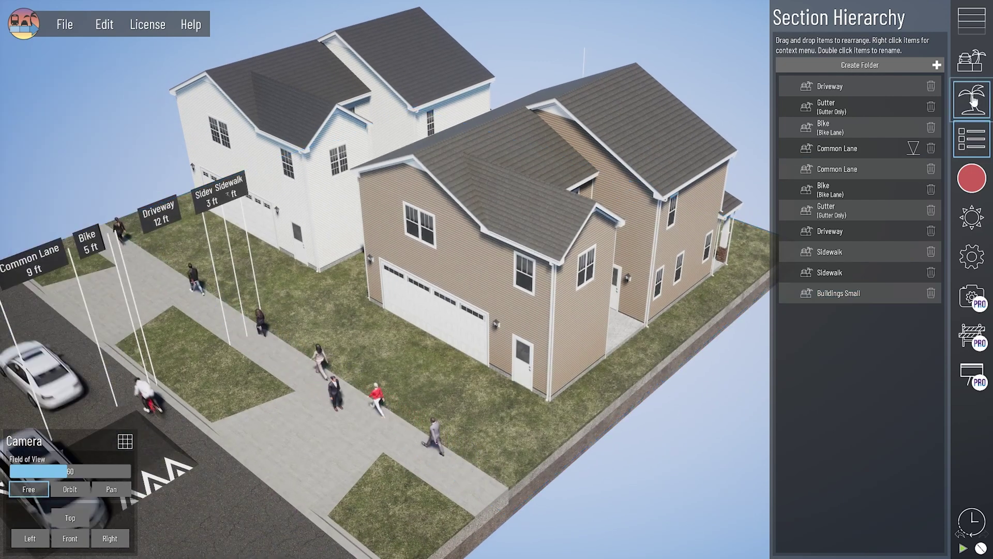
click(972, 100)
click(854, 547)
text(sidewalk)
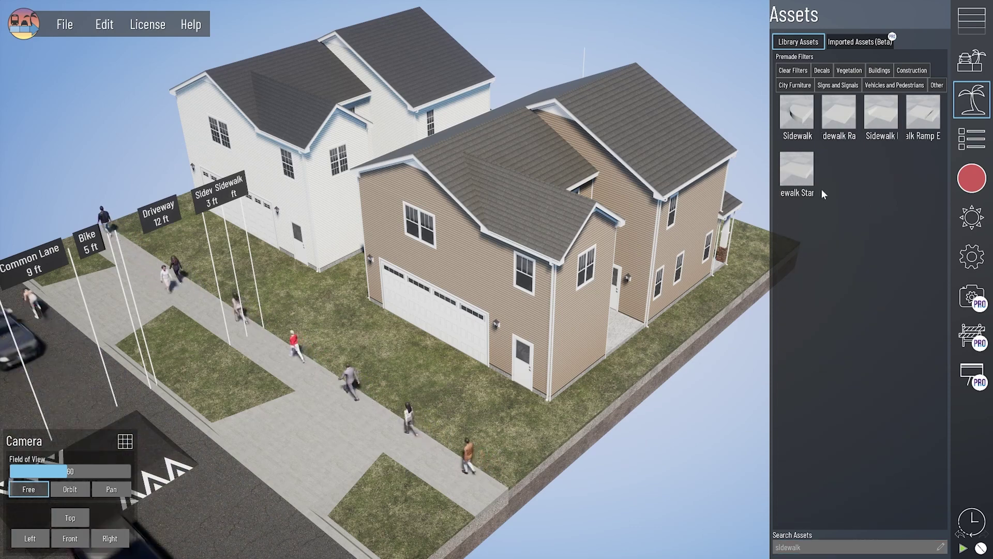
click(802, 176)
scroll(788, 445, down, 2)
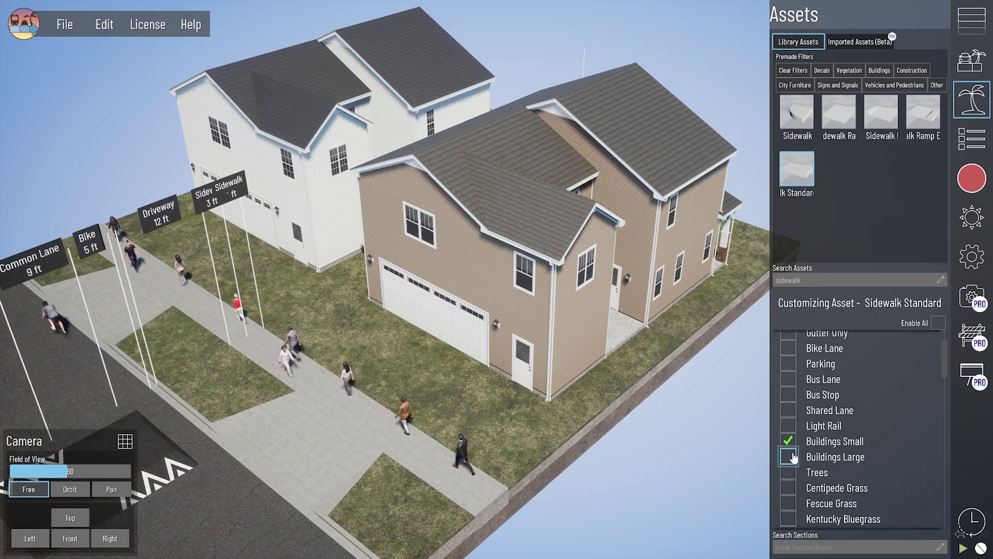
Turn on placement mode for the Buildings Small section and choose Sidewalk Standard as the asset to place
click(561, 455)
click(150, 141)
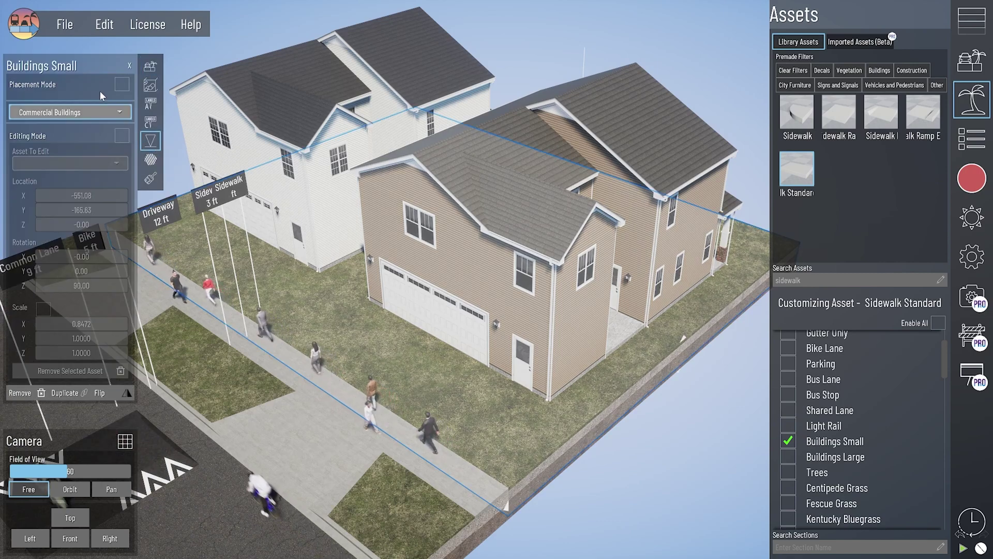
click(122, 85)
click(100, 112)
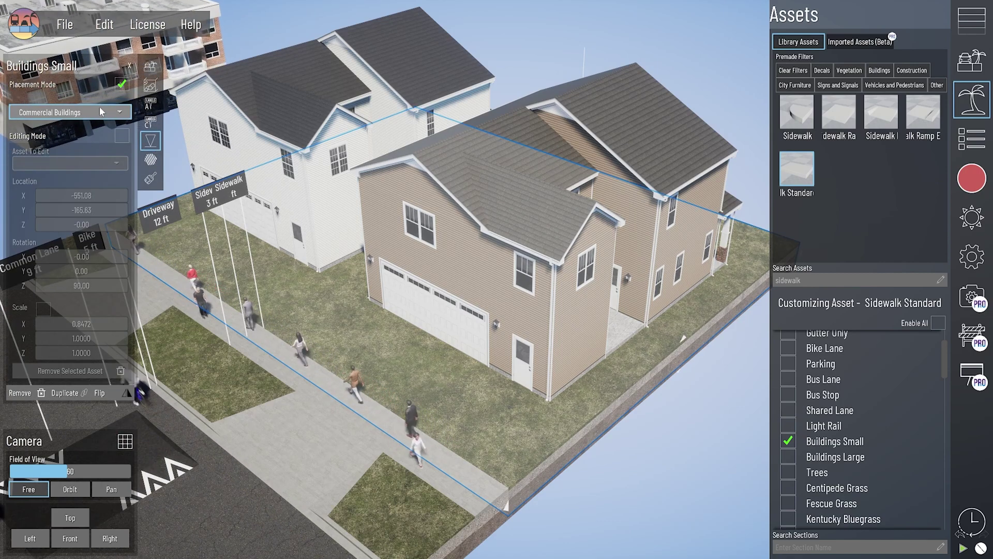
click(63, 157)
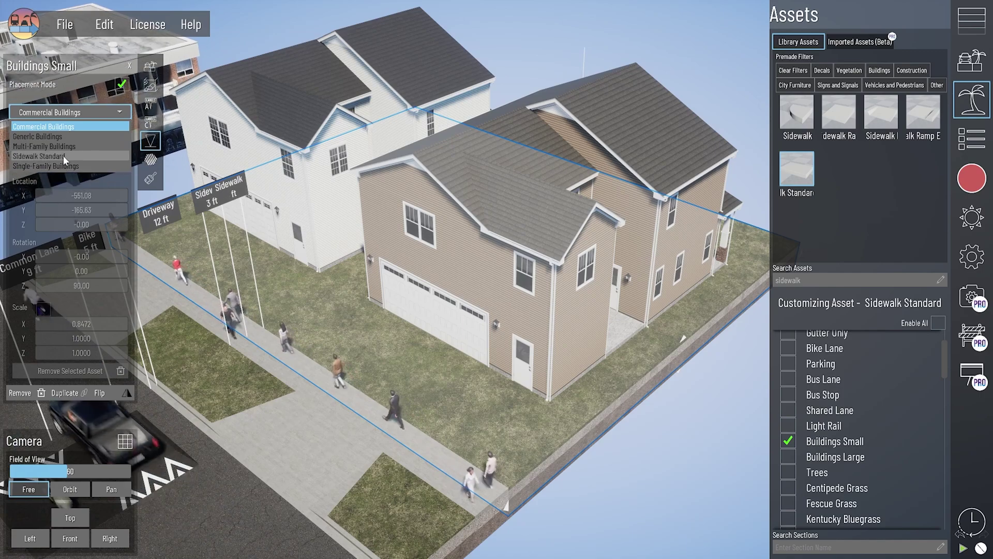
Place a Sidewalk Standard slab on the grass between the sidewalk and the tan house's garage
middle_drag(401, 413, 505, 443)
scroll(508, 449, up, 3)
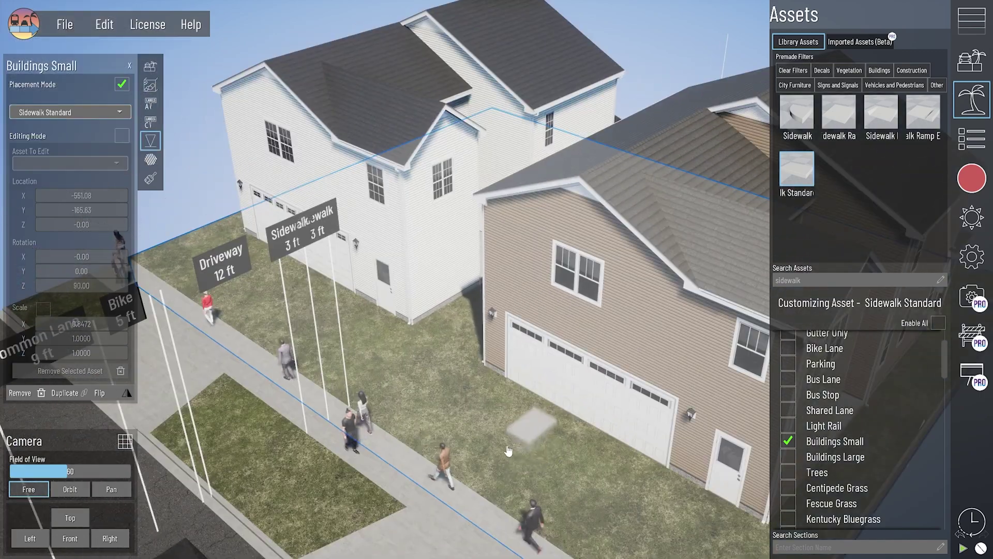
right_drag(507, 451, 494, 488)
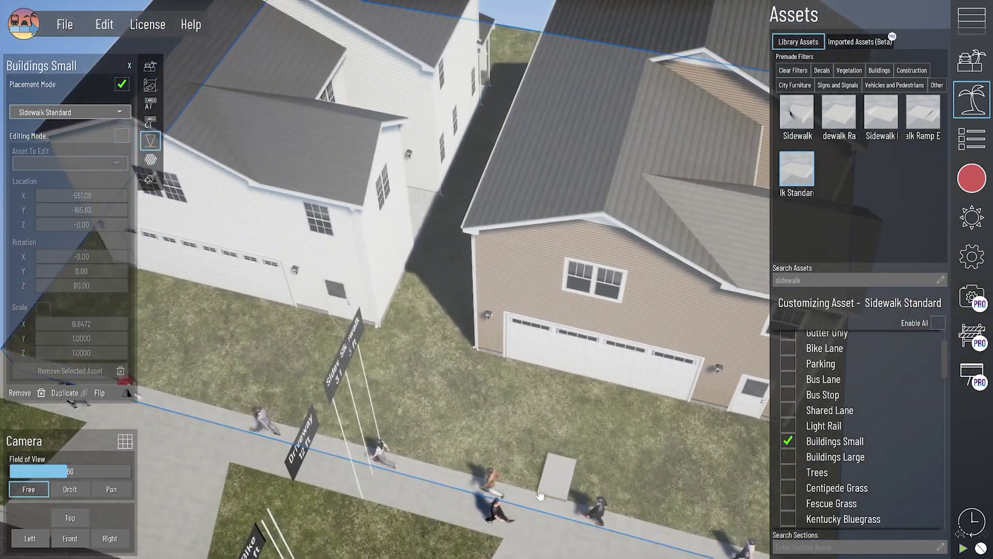
scroll(494, 487, up, 2)
middle_drag(494, 486, 514, 414)
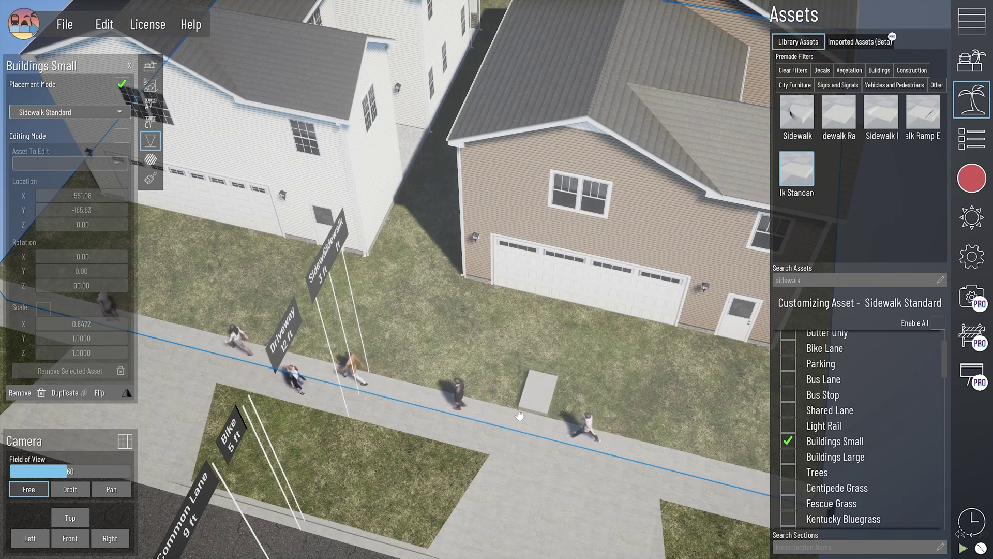
Place a second Sidewalk Standard slab on the grass in front of the white house's garage
right_drag(567, 457, 313, 331)
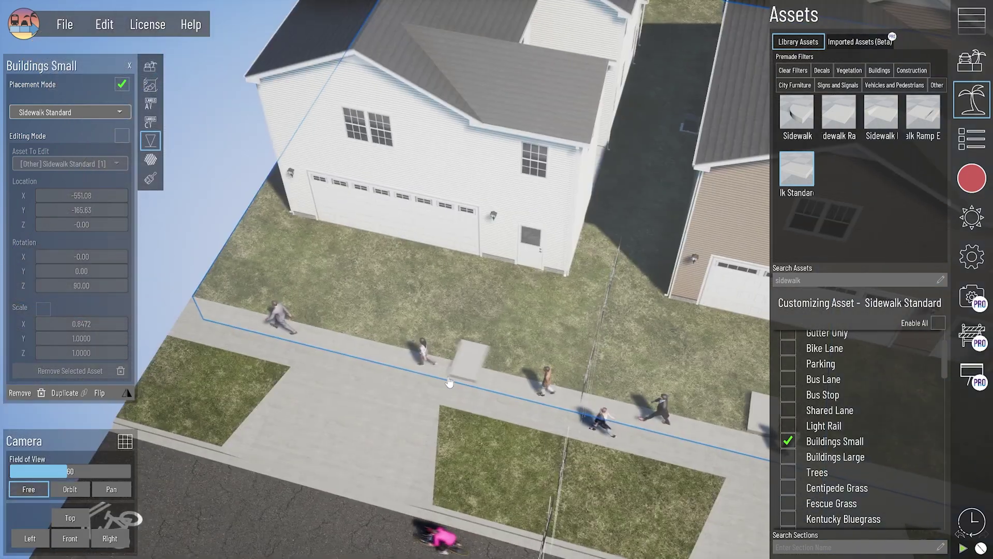
scroll(315, 331, up, 1)
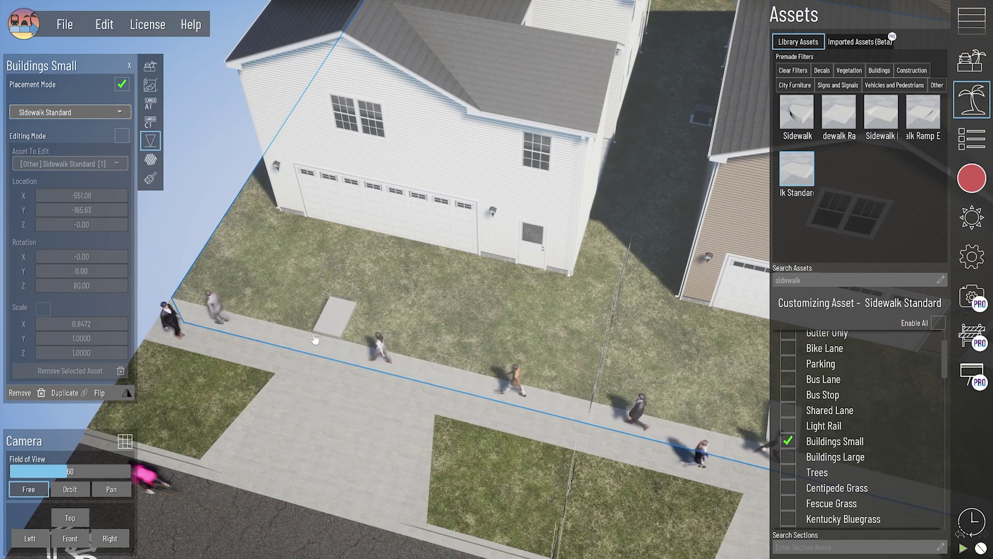
middle_drag(332, 348, 203, 296)
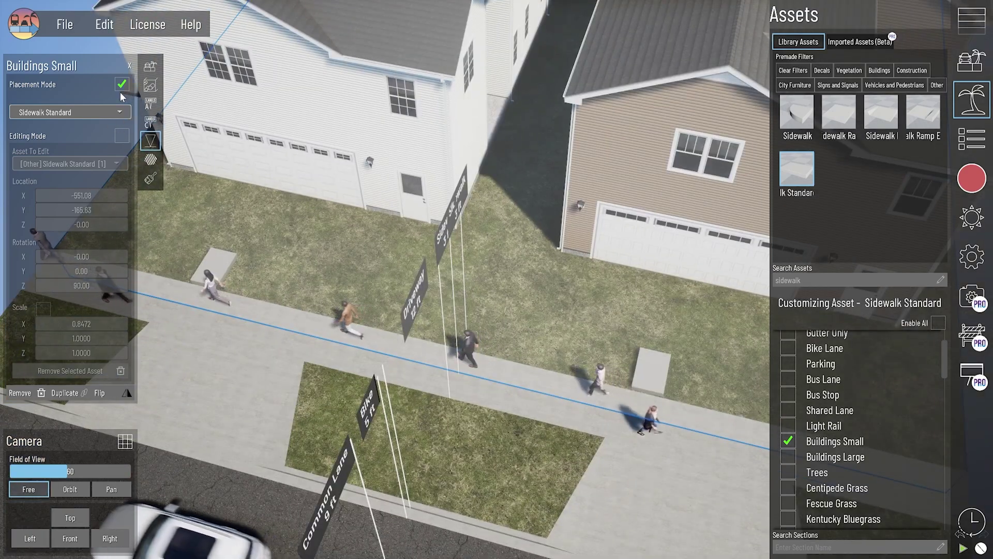
End placement and stretch the tan house's slab into a driveway, scaled 3.4 in X and 4.7333 in Y, at X -541.20, Y -1228.70
right_drag(394, 321, 546, 408)
scroll(545, 407, up, 2)
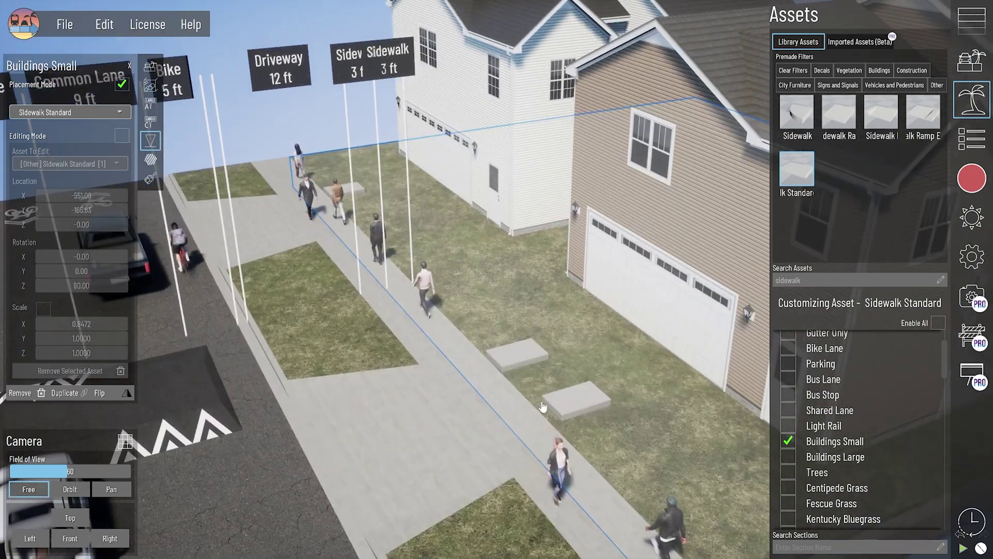
middle_drag(544, 407, 537, 376)
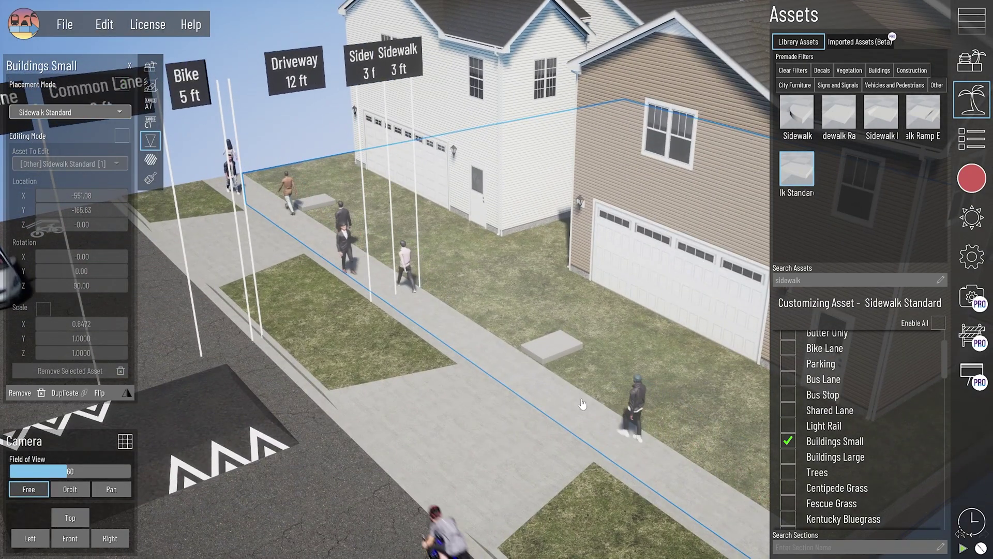
click(121, 136)
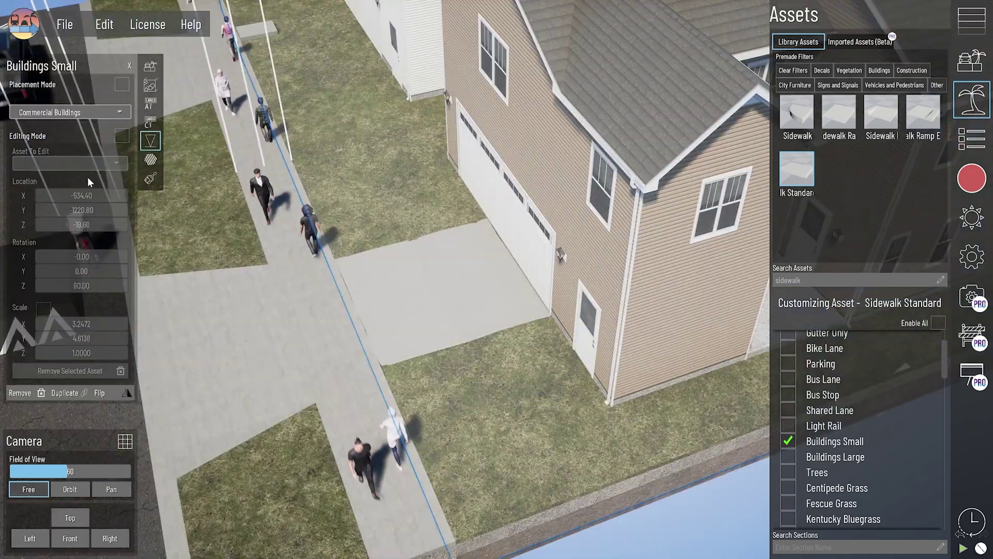
click(122, 136)
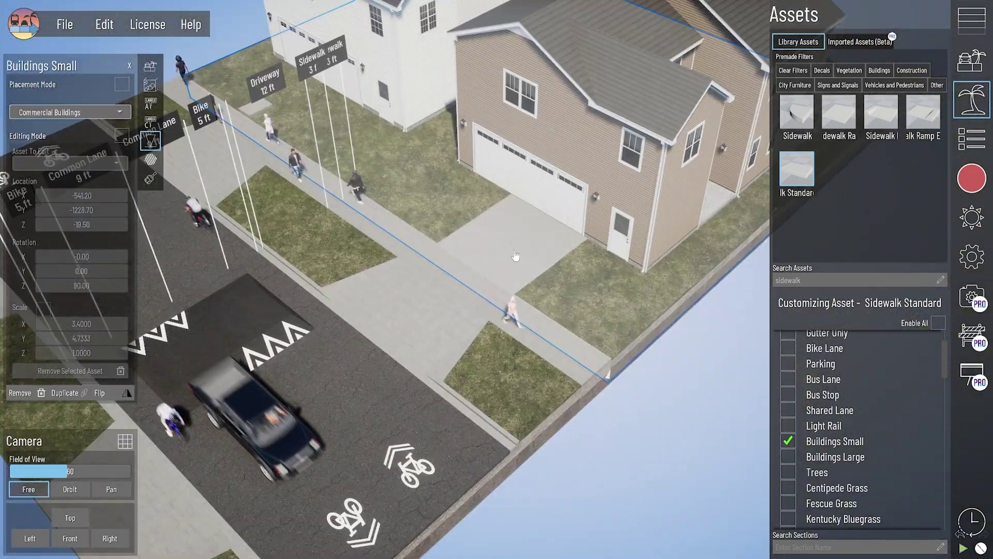
Extend the street's section length to 180 ft
middle_drag(485, 250, 557, 252)
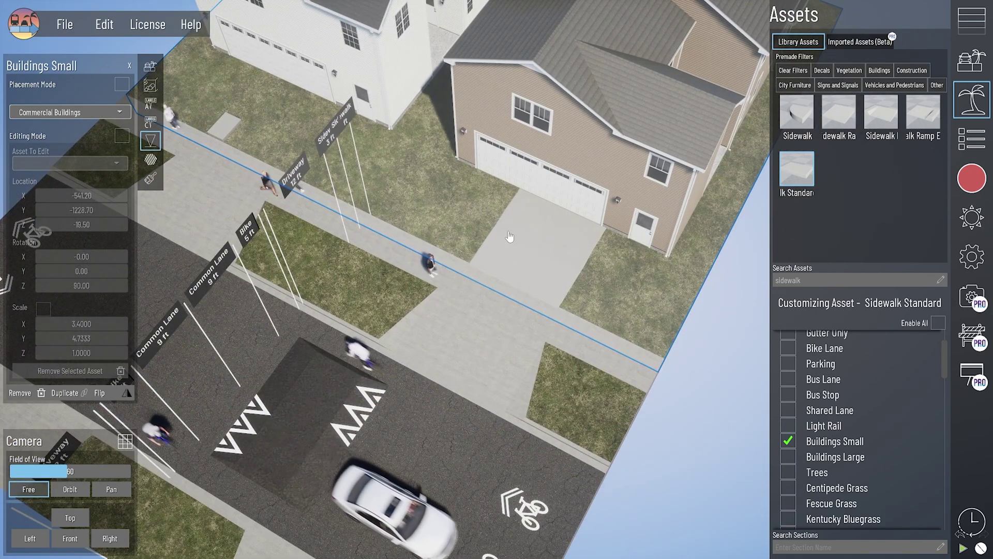
middle_drag(652, 288, 628, 328)
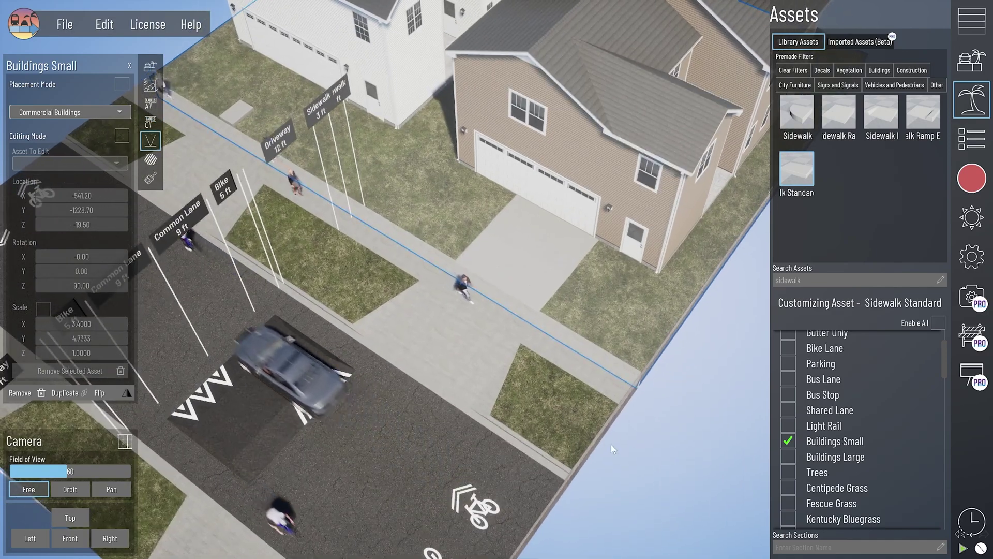
middle_drag(612, 449, 541, 480)
middle_drag(351, 264, 445, 261)
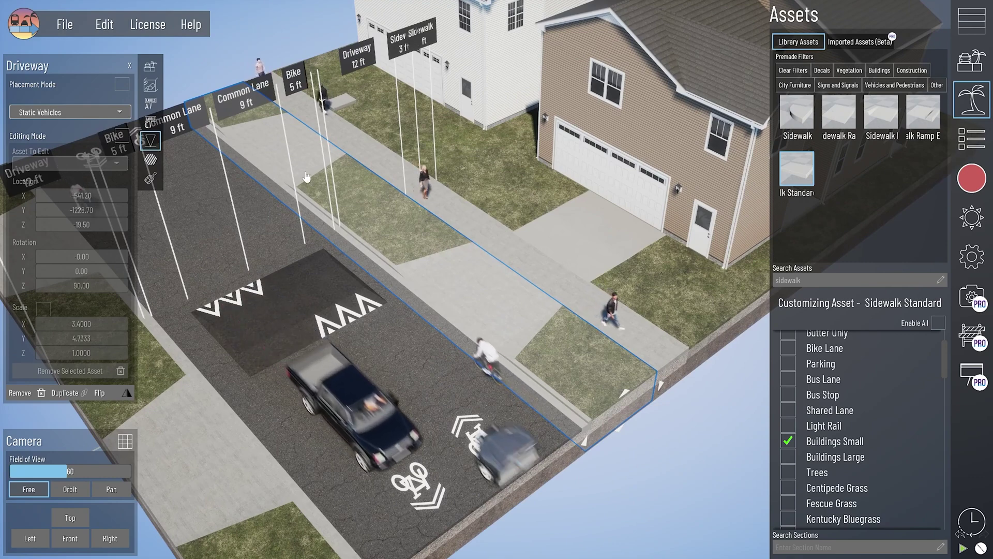
click(143, 66)
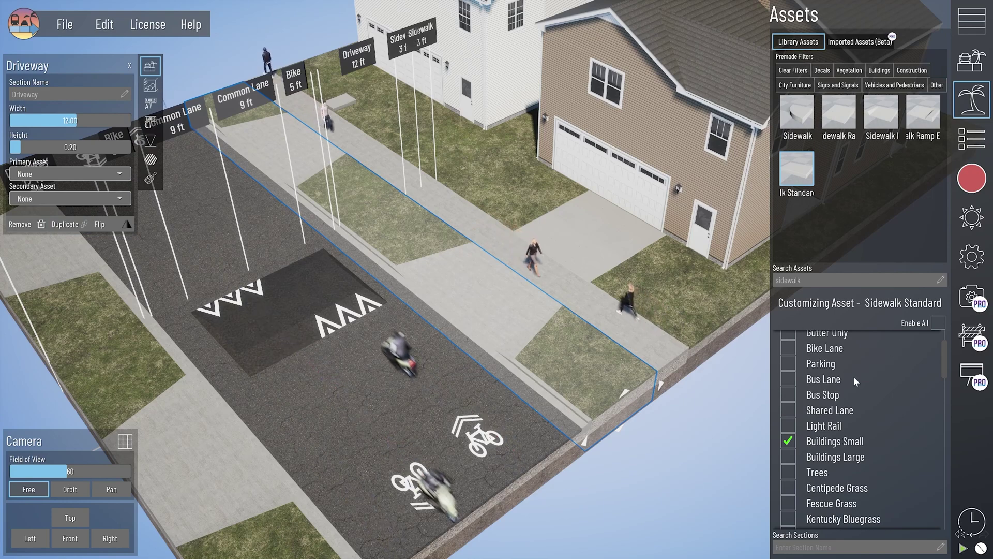
click(969, 256)
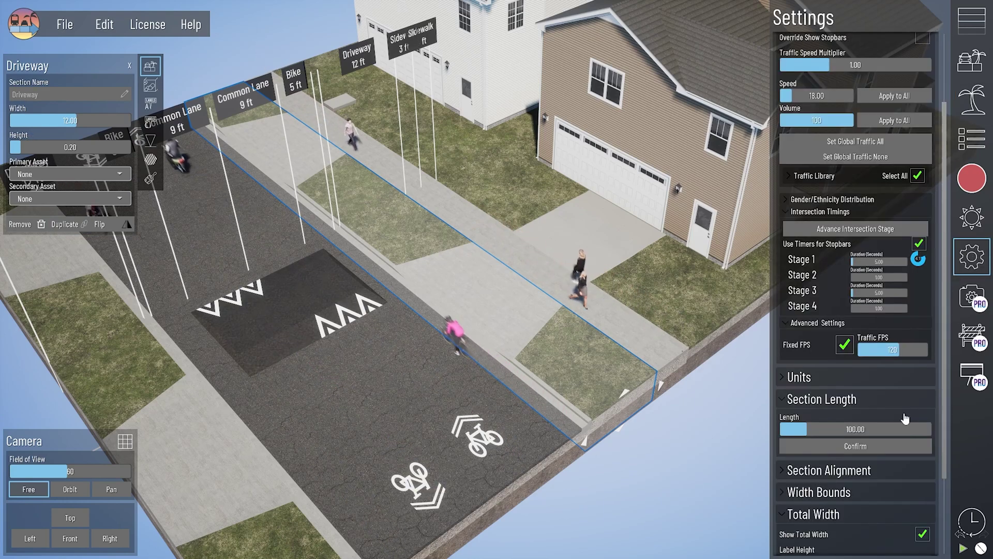
drag(816, 429, 832, 429)
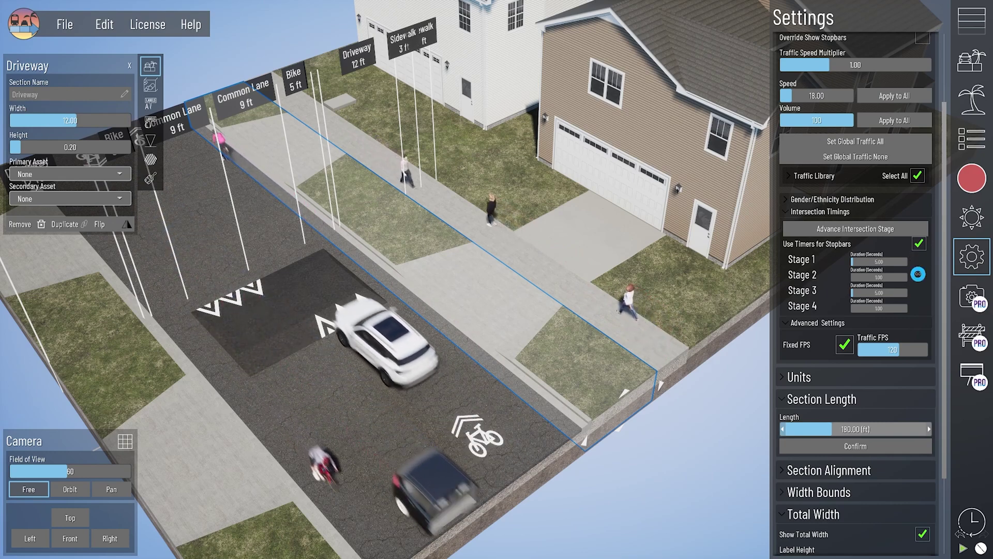
click(855, 446)
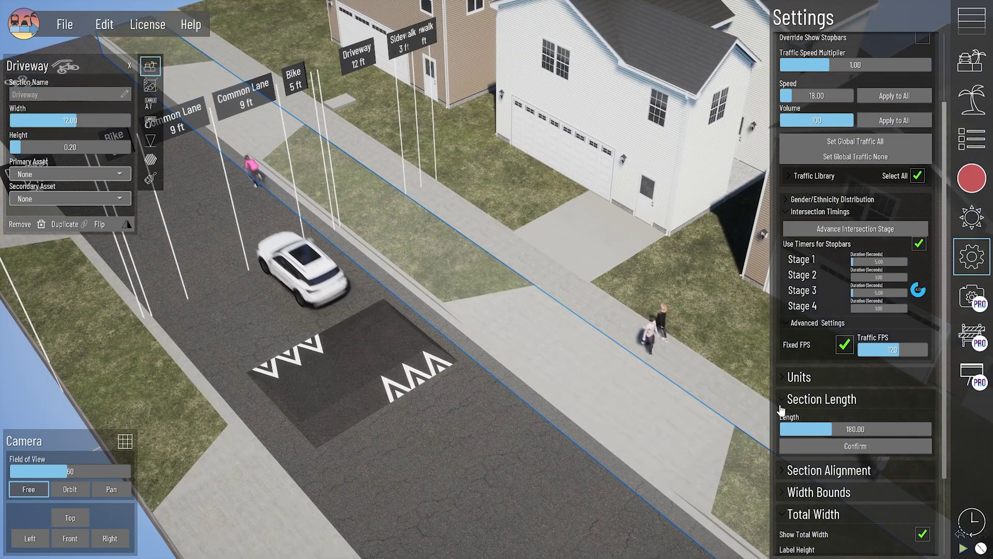
Set the street's section length to 130 ft
click(827, 447)
middle_drag(548, 279, 577, 234)
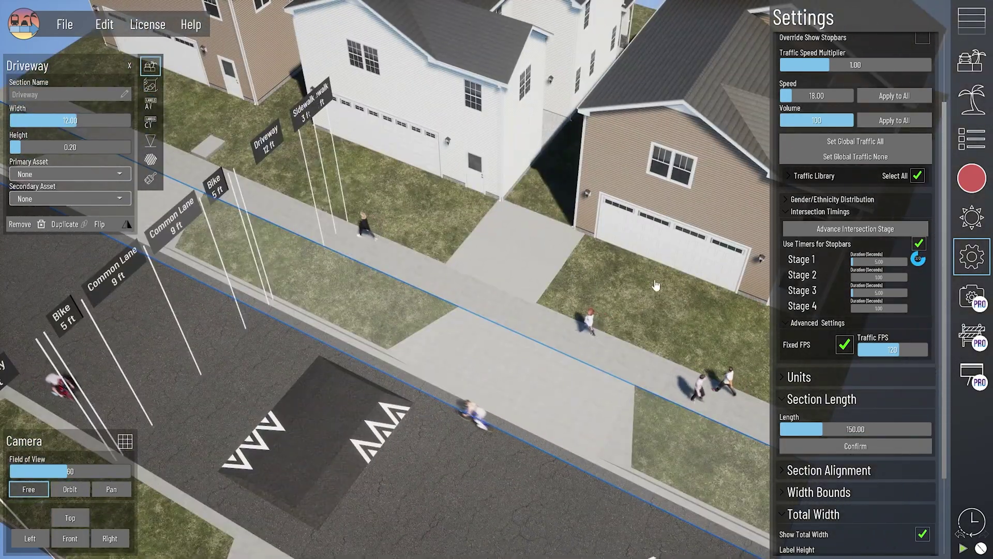
scroll(853, 428, down, 1)
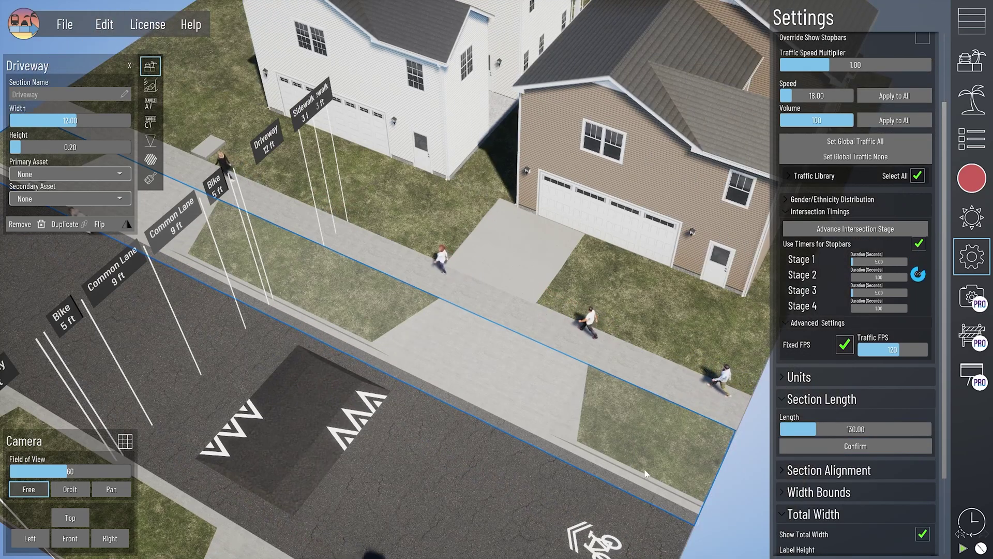
Adjust the tan house's driveway slab to X -682.70, Y -1235.60 with a Y scale of 6.3416
middle_drag(645, 473, 562, 373)
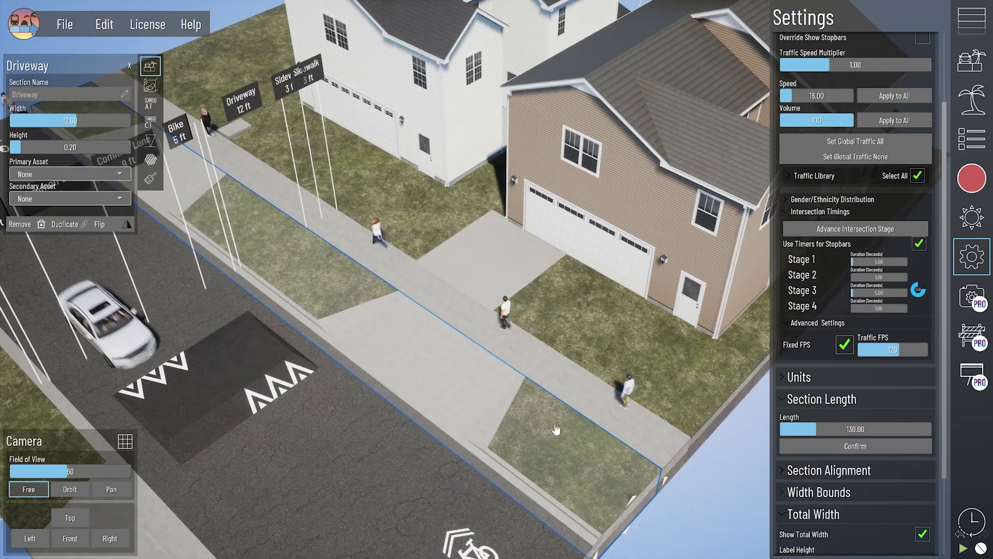
middle_drag(555, 430, 555, 448)
click(630, 372)
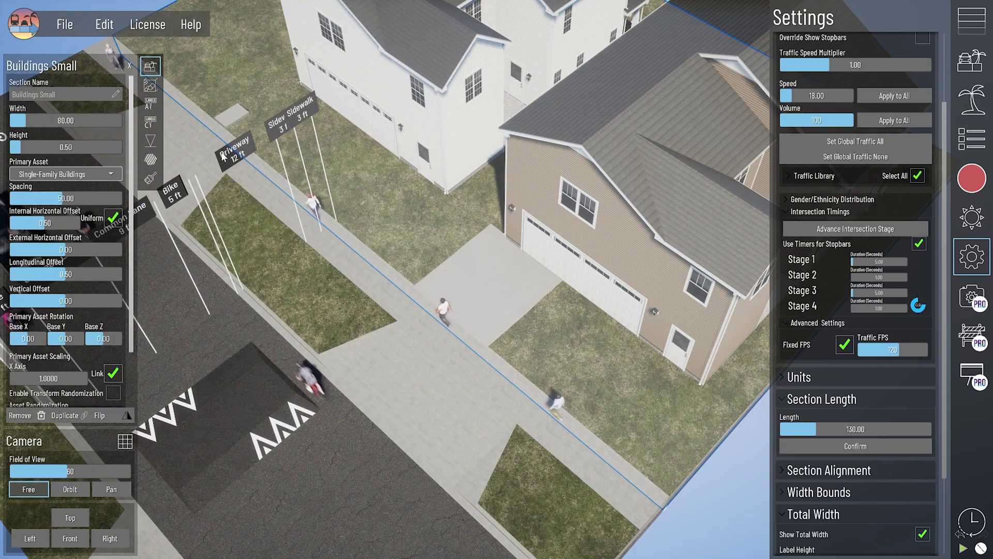
click(150, 140)
click(122, 136)
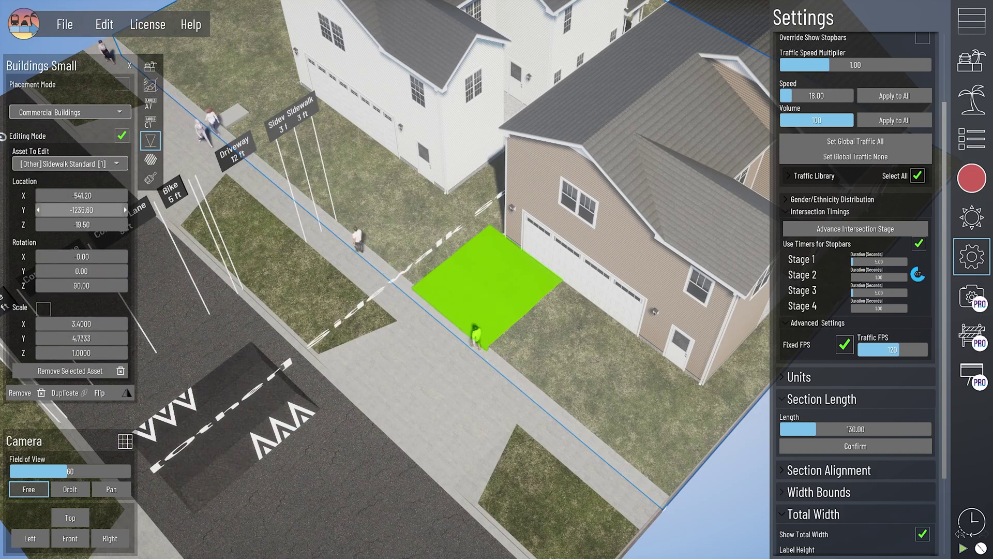
right_drag(408, 310, 437, 408)
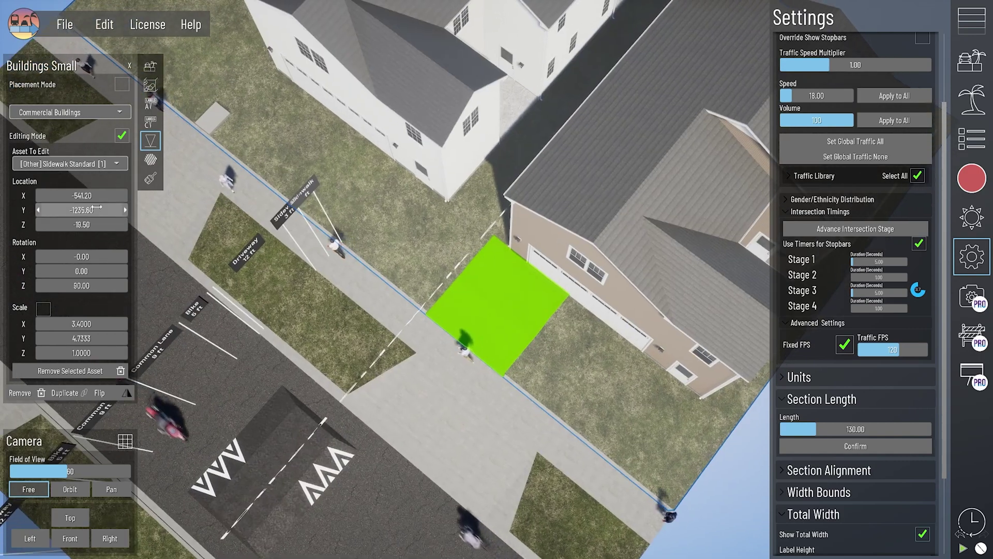
drag(97, 195, 78, 195)
drag(81, 196, 66, 196)
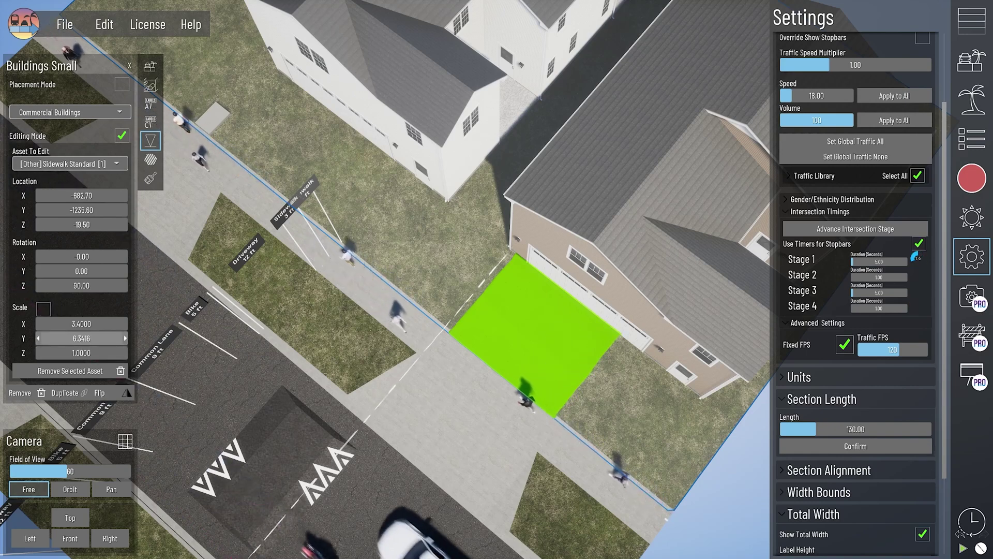
Set the house section's spacing to 66 ft and its longitudinal offset to 0.52
middle_drag(580, 334, 569, 285)
click(643, 352)
click(151, 67)
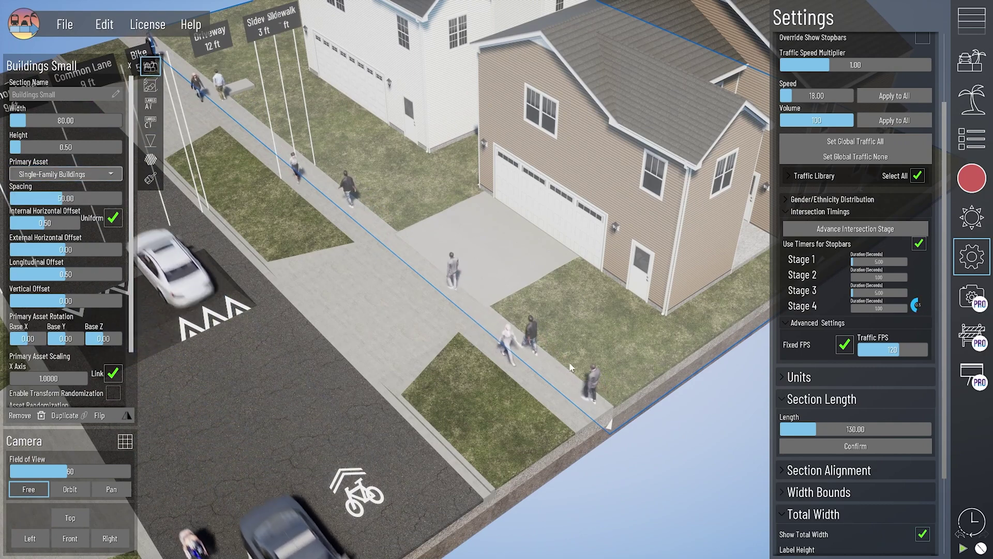
middle_drag(602, 359, 555, 367)
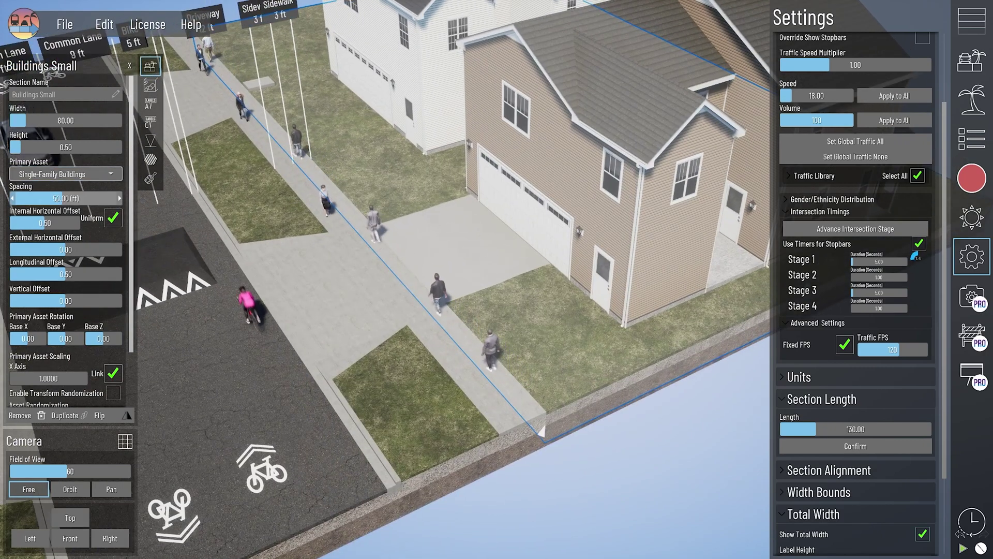
drag(64, 199, 82, 198)
middle_drag(367, 264, 378, 290)
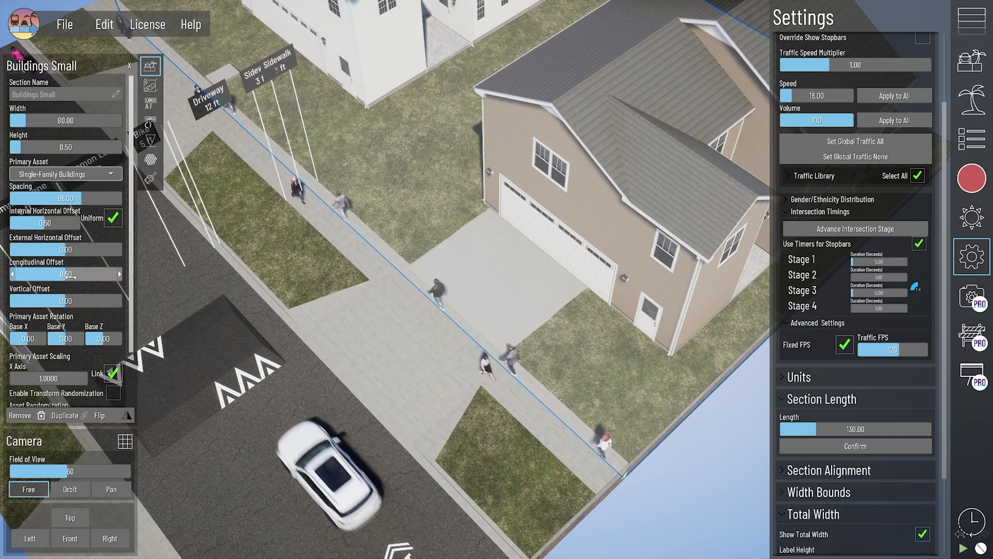
drag(71, 276, 72, 276)
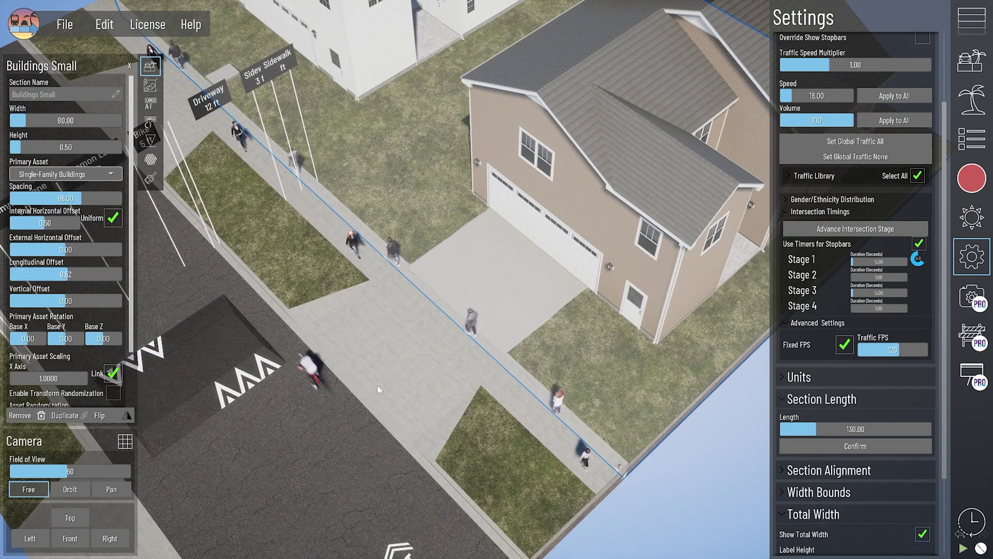
Refit the tan house's driveway slab at X -672.30, Y -1234.30, scaled 3.6194 in X and 6.4777 in Y
middle_drag(377, 385, 424, 405)
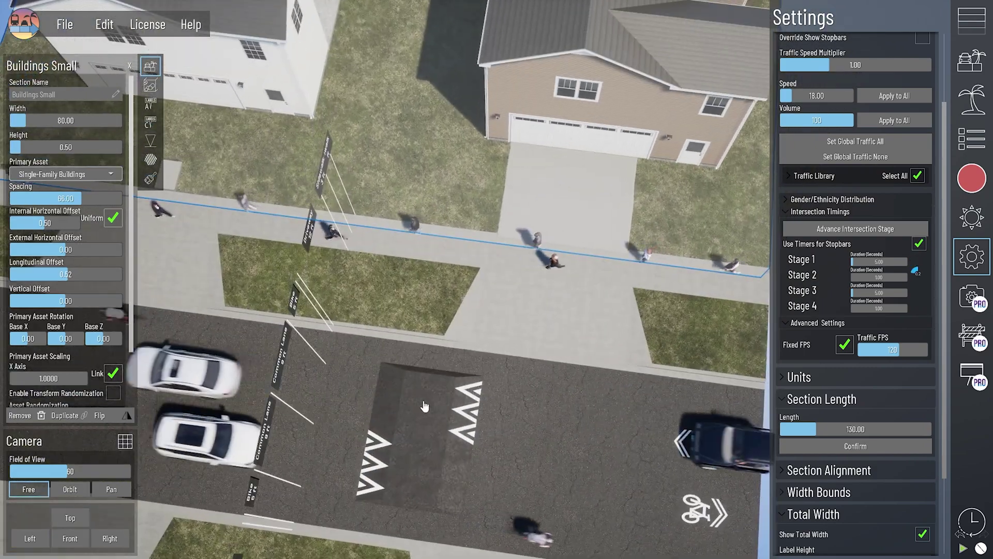
right_drag(424, 405, 537, 243)
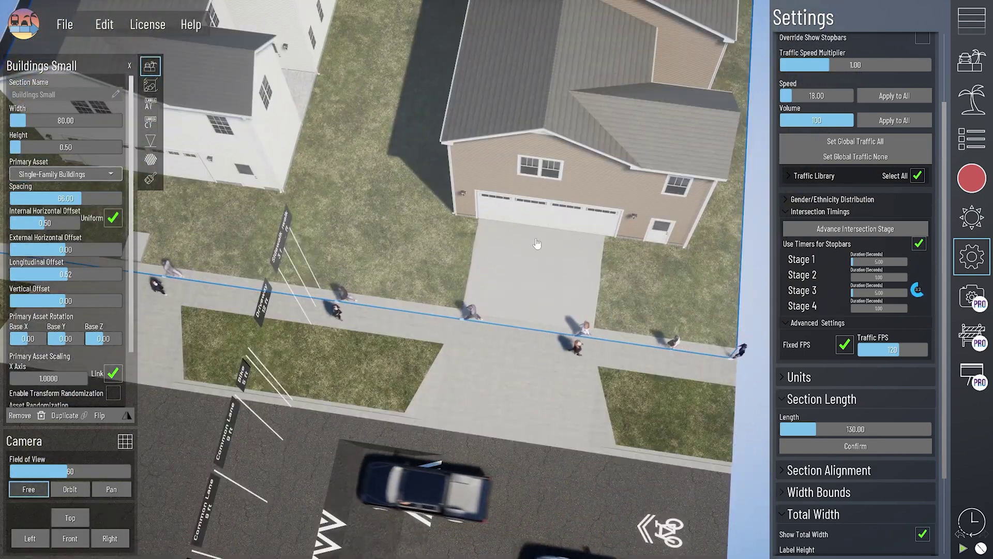
right_drag(544, 355, 574, 322)
mouse_move(66, 378)
mouse_down()
mouse_move(53, 378)
mouse_move(61, 378)
mouse_up()
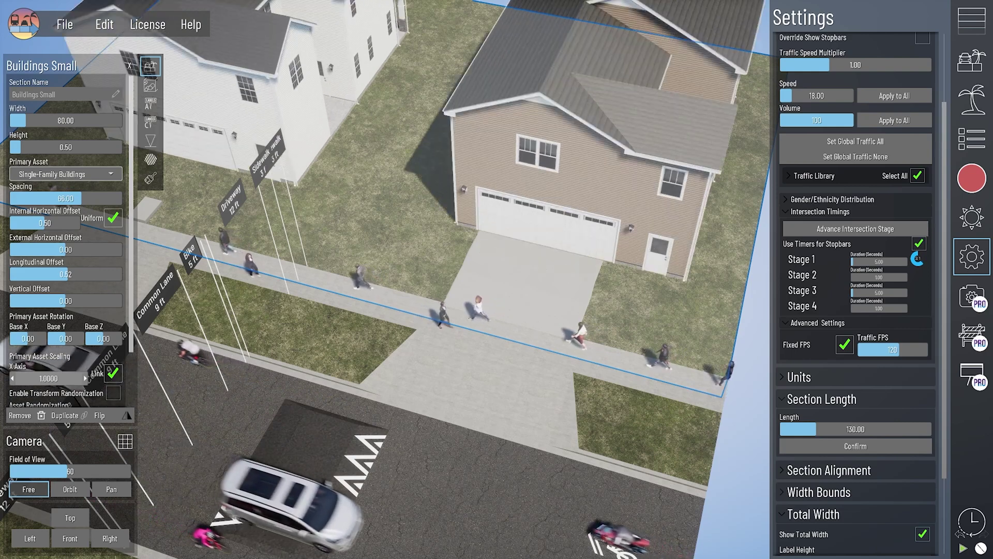
right_drag(564, 359, 545, 288)
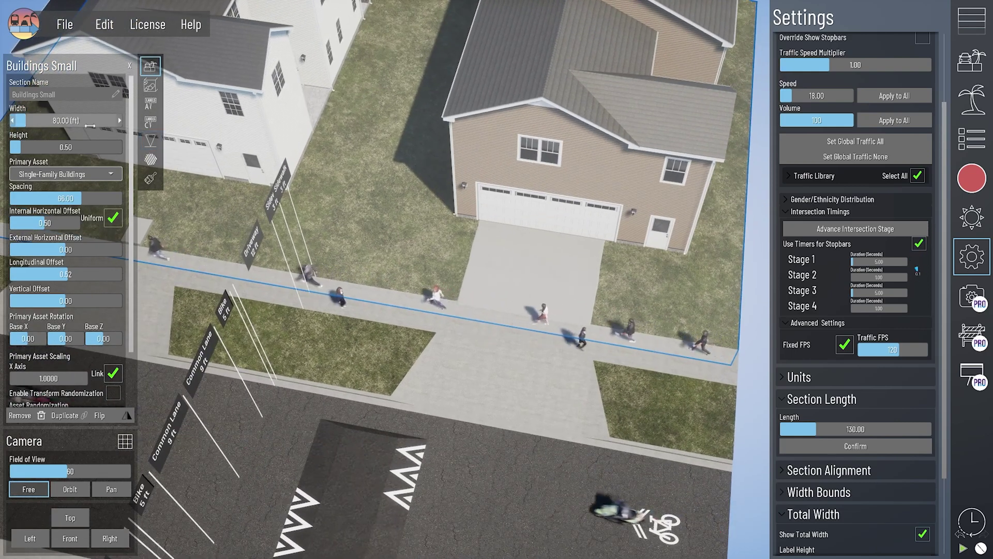
click(151, 140)
right_drag(321, 228, 321, 295)
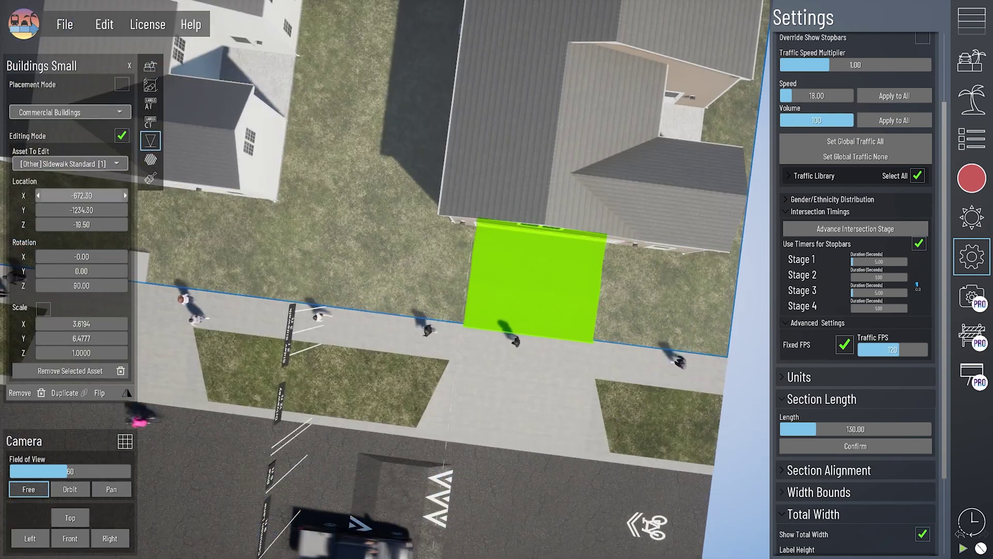
Scale the houses to 0.95 in X and stretch the white house's slab into a driveway, scaled 3.3139 in X and 6.6473 in Y
click(150, 66)
click(23, 378)
text(.2500)
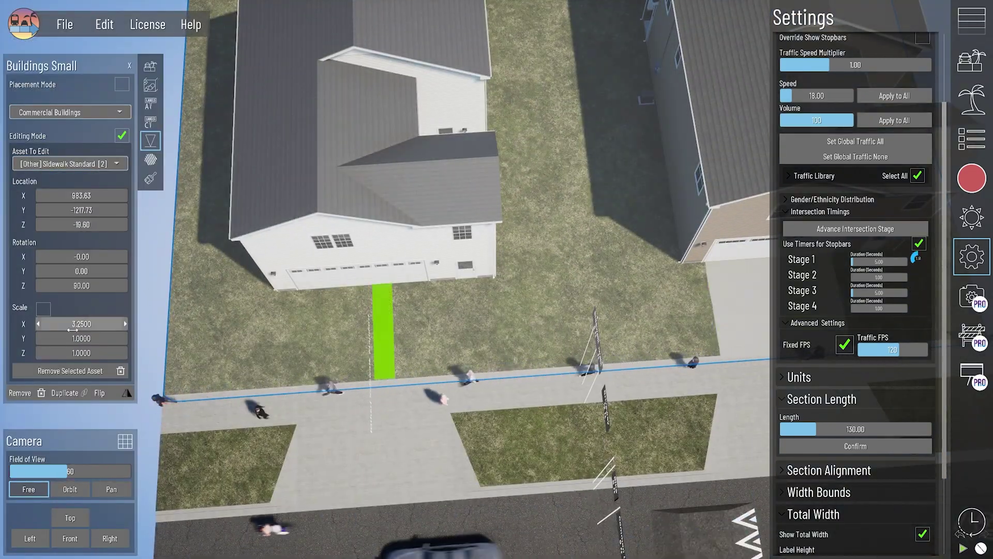
drag(72, 338, 111, 338)
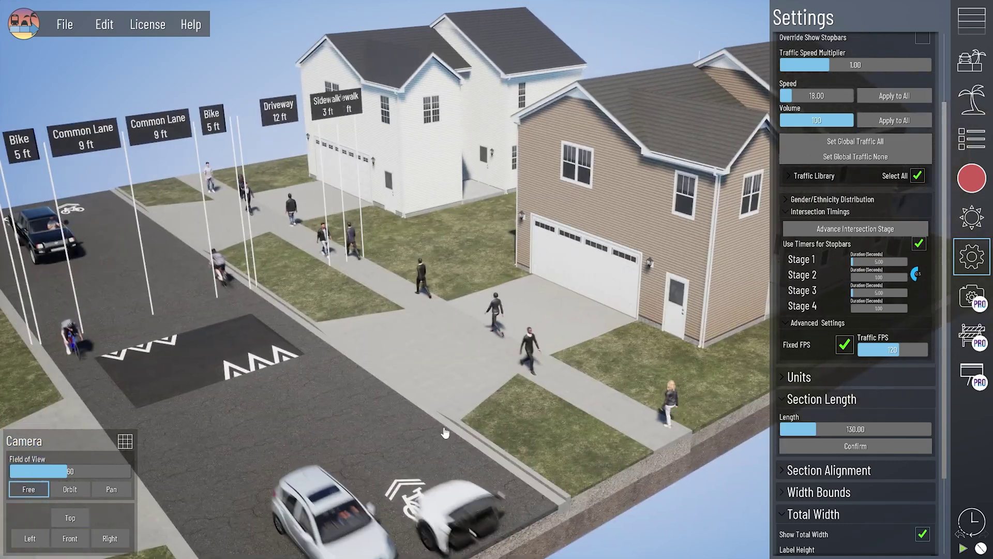
Set the width of the Driveway sections on both sides of the street to 6 ft
click(494, 345)
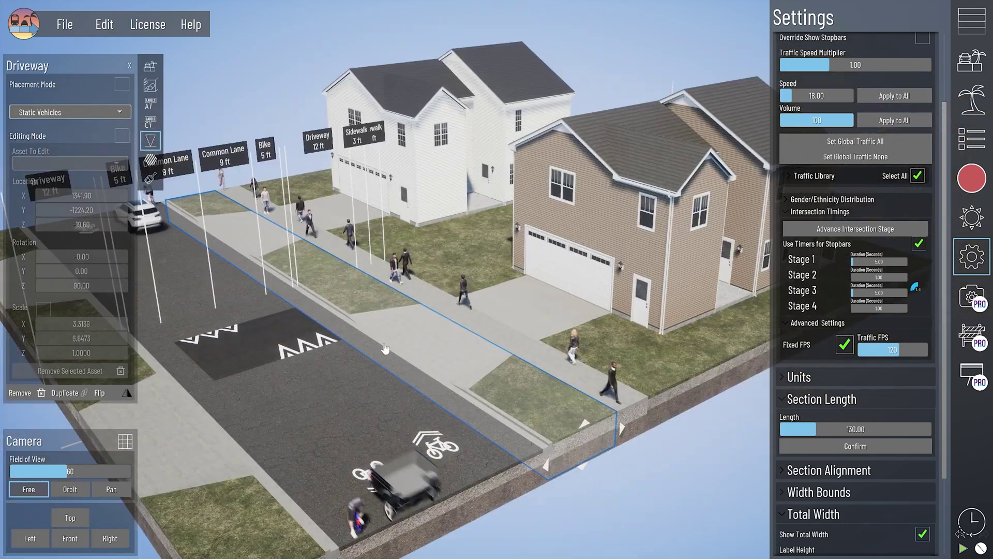
click(150, 65)
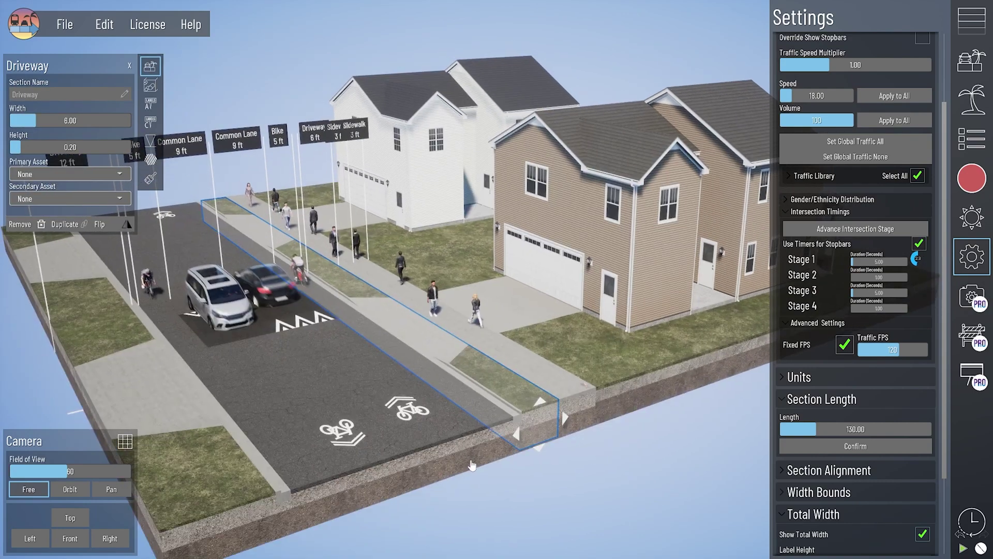
right_drag(472, 465, 440, 465)
click(161, 404)
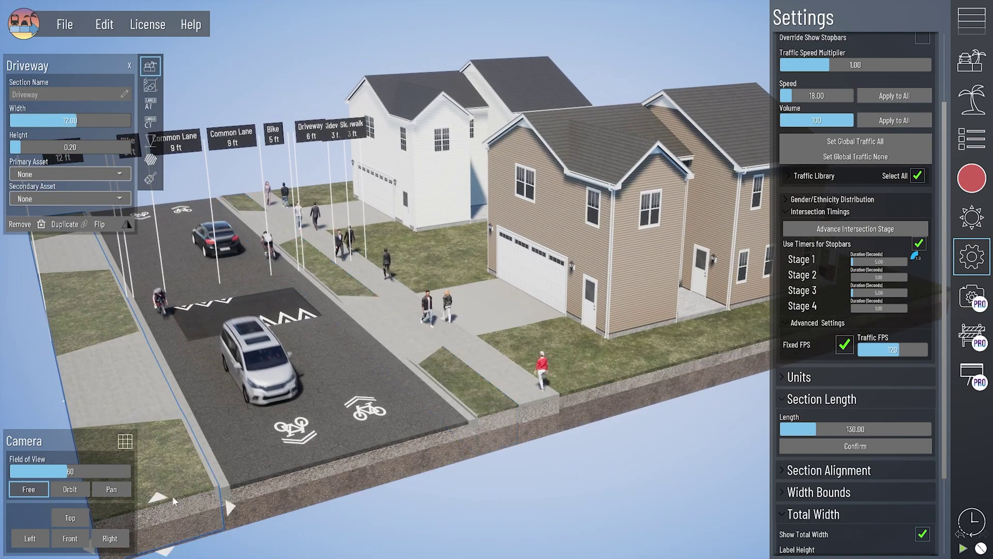
click(59, 121)
text(6)
key(Return)
click(557, 497)
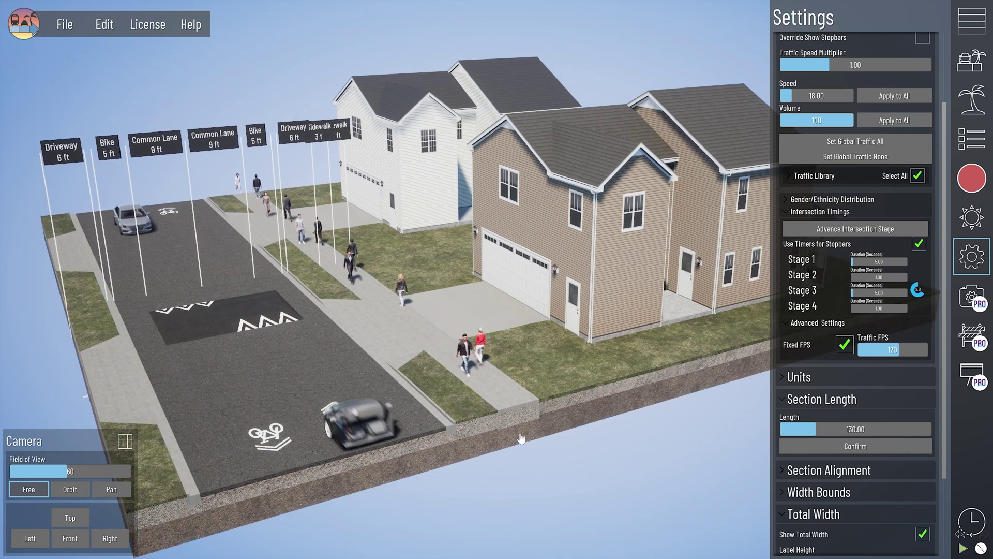
Add two 3 ft sidewalks beside the driveway strip opposite the houses, with the outer one's walkers set to Backward
scroll(512, 447, down, 2)
right_drag(508, 451, 477, 459)
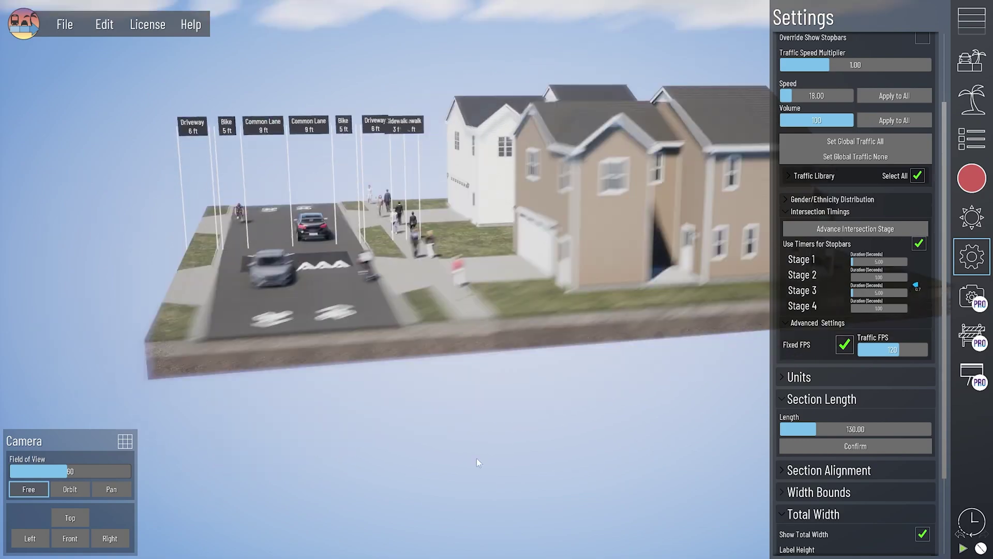
click(470, 338)
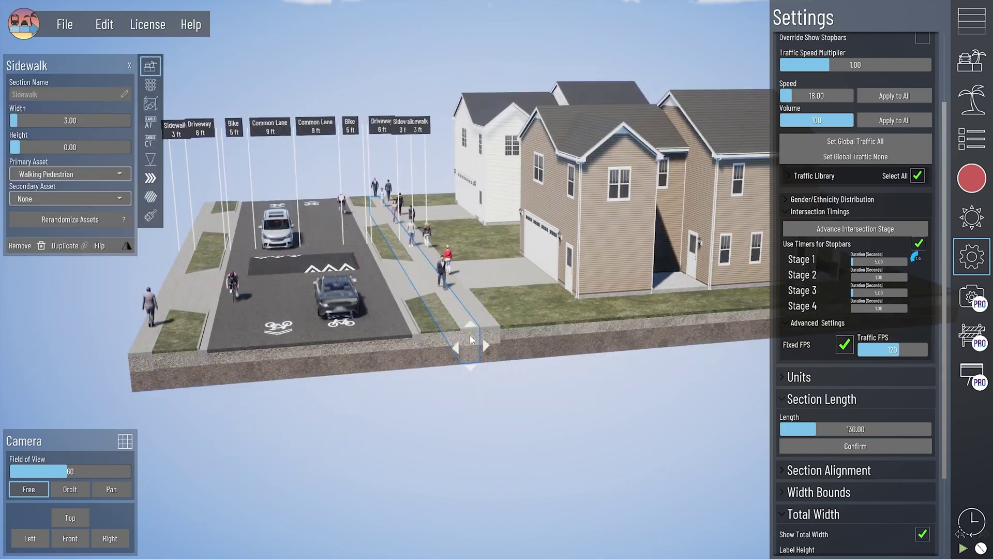
click(168, 362)
click(151, 85)
click(193, 357)
click(170, 352)
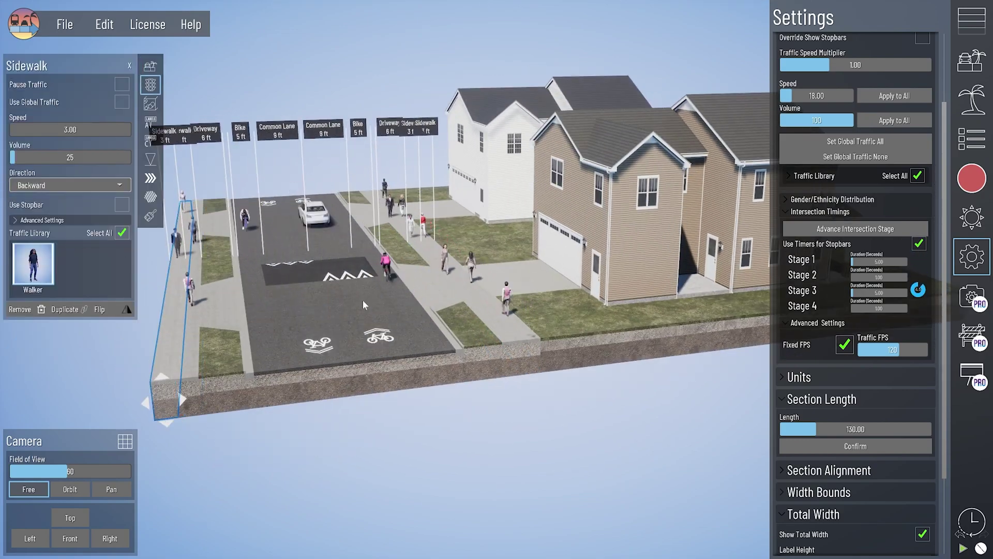
Duplicate the Buildings Small section onto the opposite side of the street and adjust its longitudinal offset
click(492, 322)
click(627, 351)
click(350, 352)
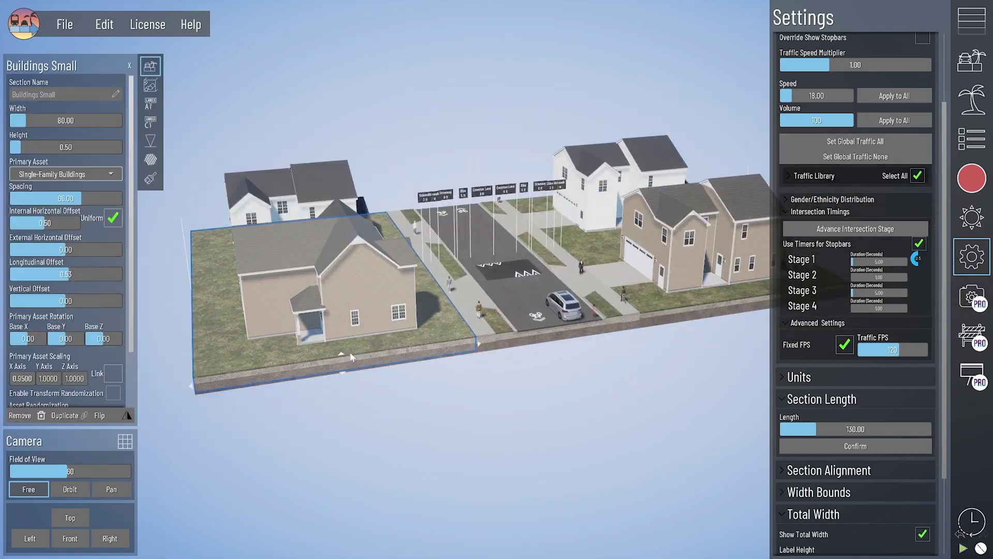
drag(50, 274, 54, 275)
Place a Sidewalk Standard slab on the grass by the blue house's garage and set its Z location to -19.30
click(150, 141)
click(122, 84)
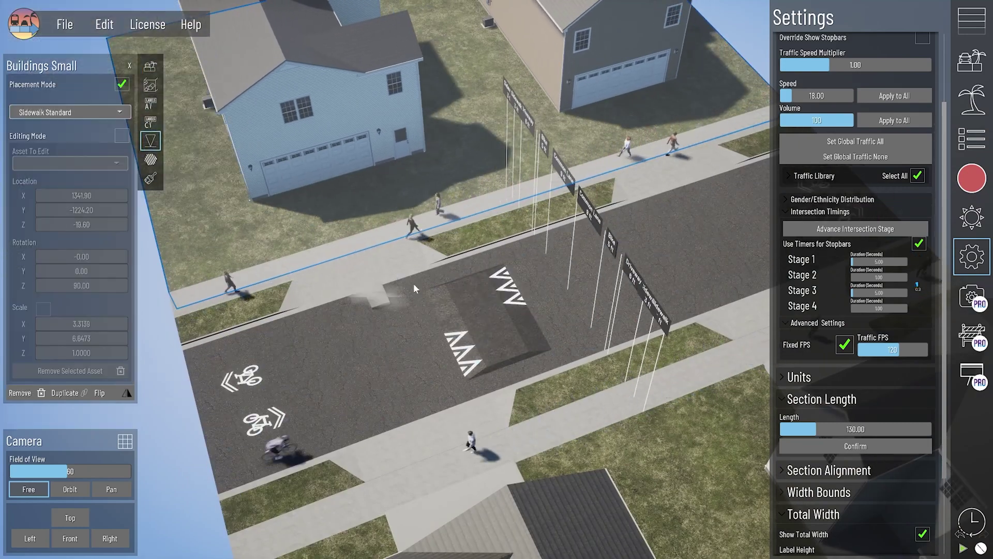
right_drag(414, 285, 470, 332)
click(633, 243)
click(198, 389)
click(122, 136)
click(122, 84)
right_drag(362, 311, 311, 341)
drag(82, 225, 67, 224)
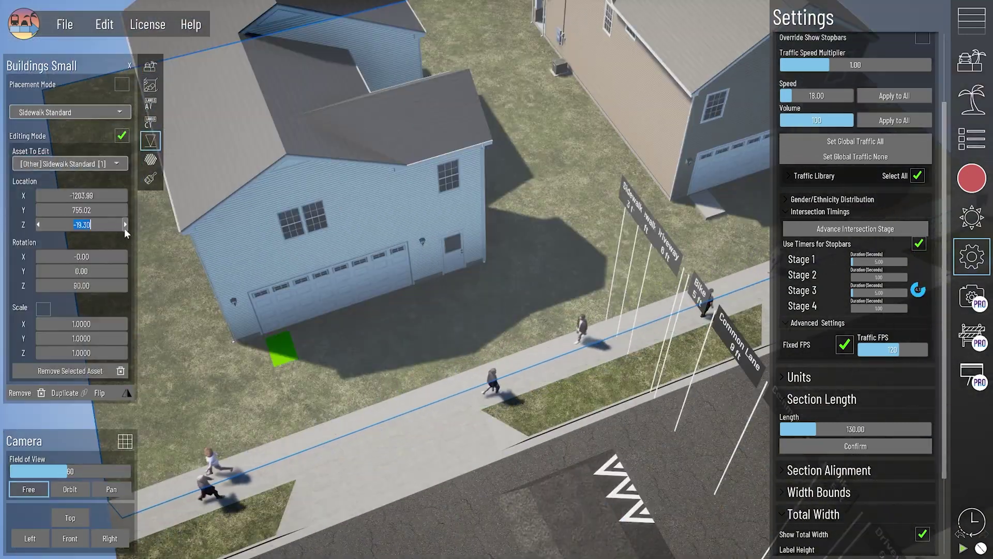
Scale and shift the blue house's slab into a driveway spanning from the garage to the sidewalk
drag(81, 323, 109, 338)
drag(81, 210, 111, 195)
mouse_move(81, 338)
mouse_down()
mouse_move(111, 339)
mouse_move(88, 324)
mouse_up()
drag(81, 210, 72, 210)
right_drag(331, 295, 417, 304)
Place another Sidewalk Standard slab in front of the neighbouring house's garage at Z -18.90
click(122, 84)
click(332, 250)
click(122, 84)
drag(81, 225, 67, 225)
Stretch the neighbouring house's slab into a driveway at X 1338.40, Y 719.40, scaled 3.3362 in X and 6.5360 in Y
drag(81, 323, 108, 339)
drag(81, 196, 91, 195)
mouse_move(81, 338)
mouse_down()
mouse_move(90, 338)
mouse_move(88, 323)
mouse_up()
mouse_move(82, 195)
mouse_down()
mouse_move(90, 196)
mouse_move(75, 195)
mouse_up()
click(81, 353)
drag(81, 338, 75, 338)
click(284, 249)
mouse_move(284, 249)
right_down()
mouse_move(284, 207)
mouse_move(269, 243)
right_up()
click(284, 248)
drag(81, 338, 85, 338)
click(286, 63)
right_drag(287, 62, 403, 355)
Filter the library assets to Vegetation and enable Beech Tree 01 for Buildings Small sections
click(971, 97)
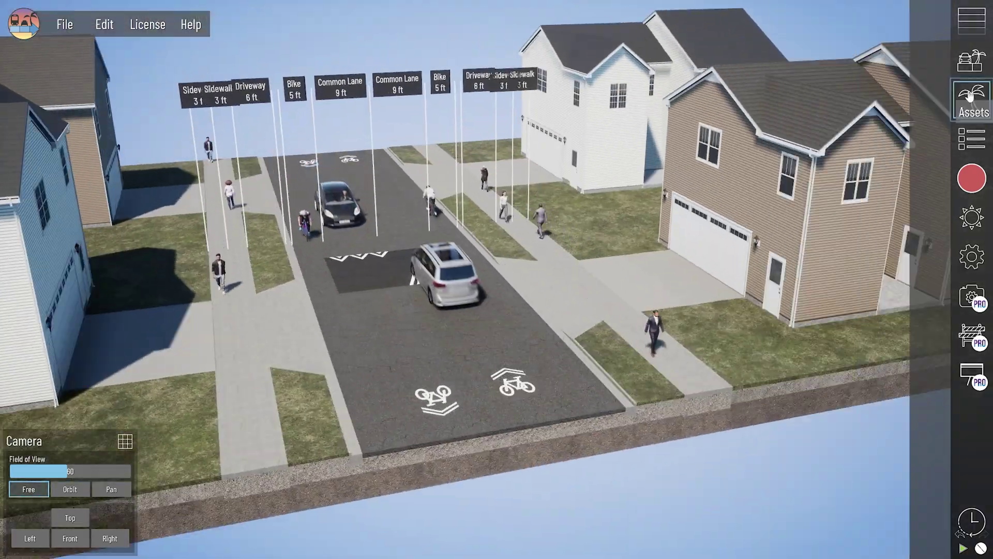
click(867, 373)
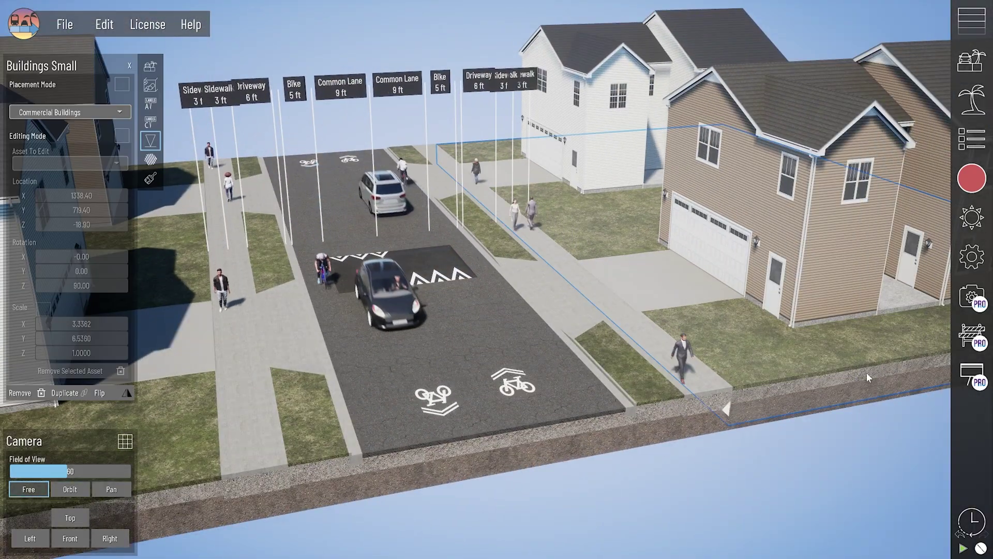
click(977, 101)
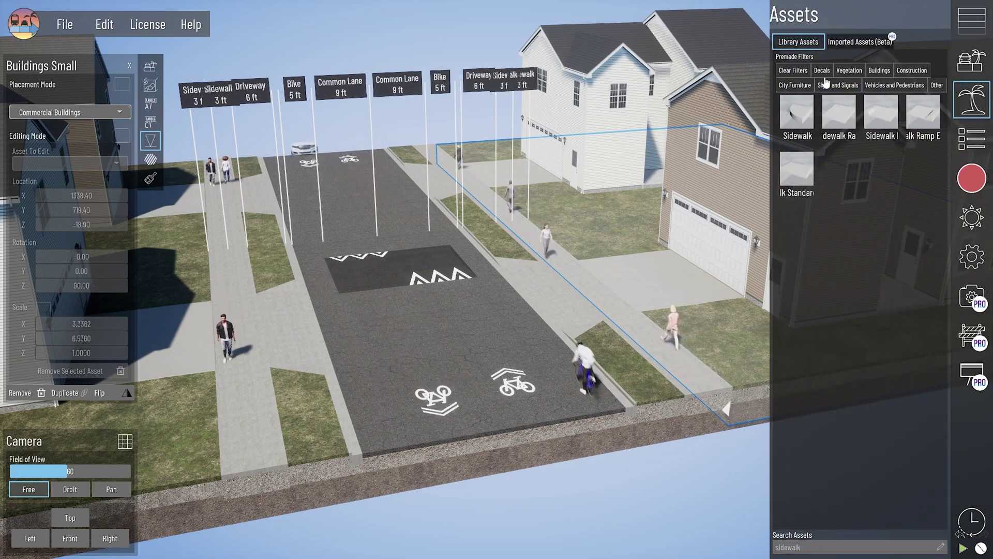
click(878, 75)
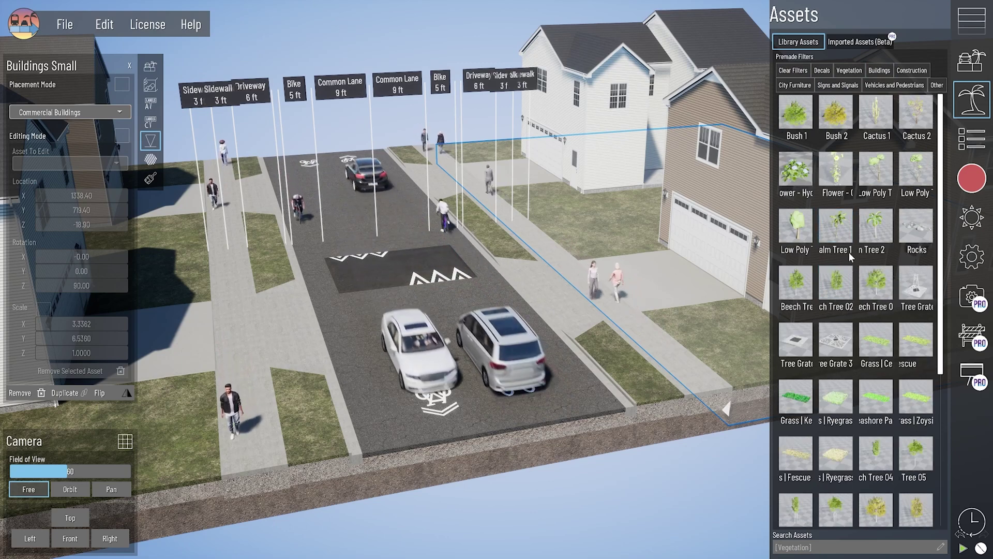
click(800, 286)
scroll(818, 361, up, 4)
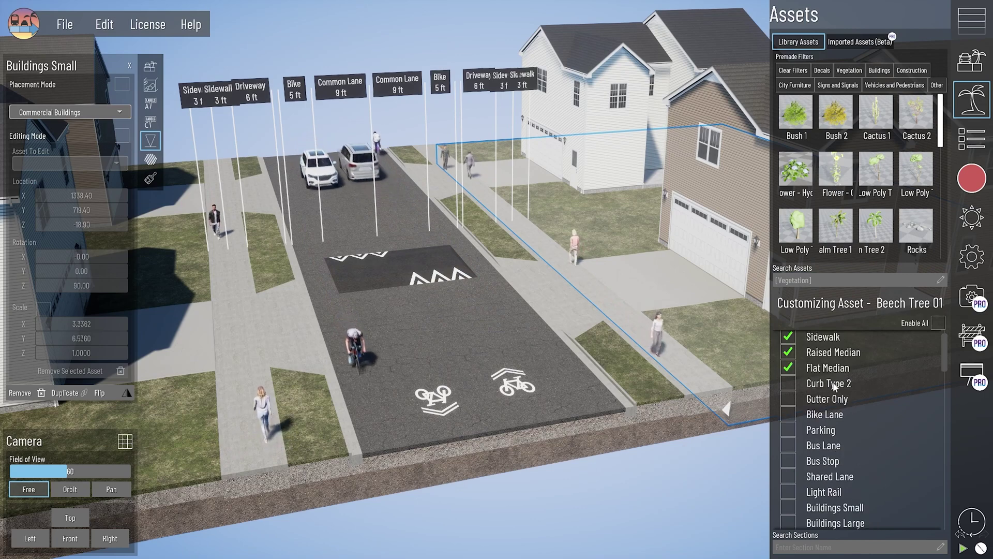
scroll(813, 474, down, 5)
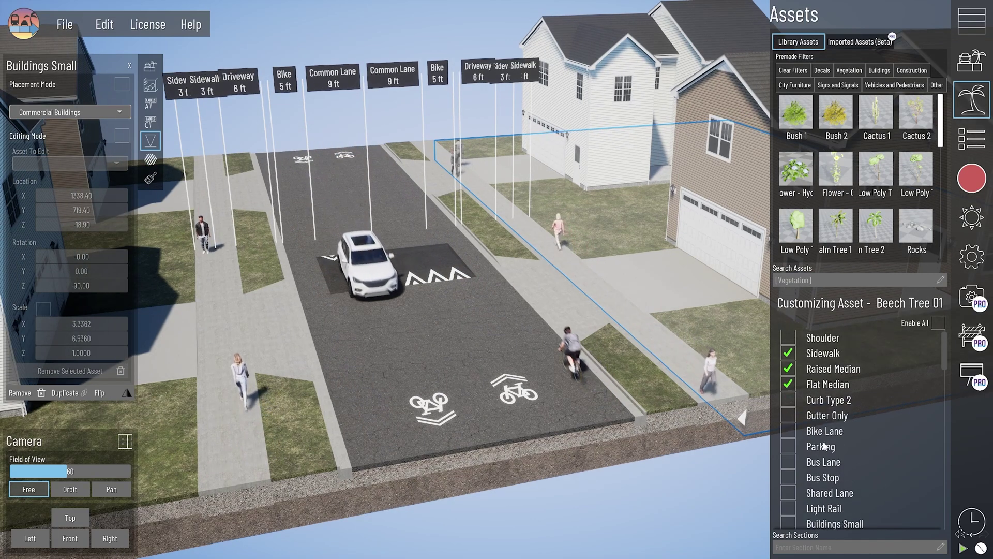
click(788, 425)
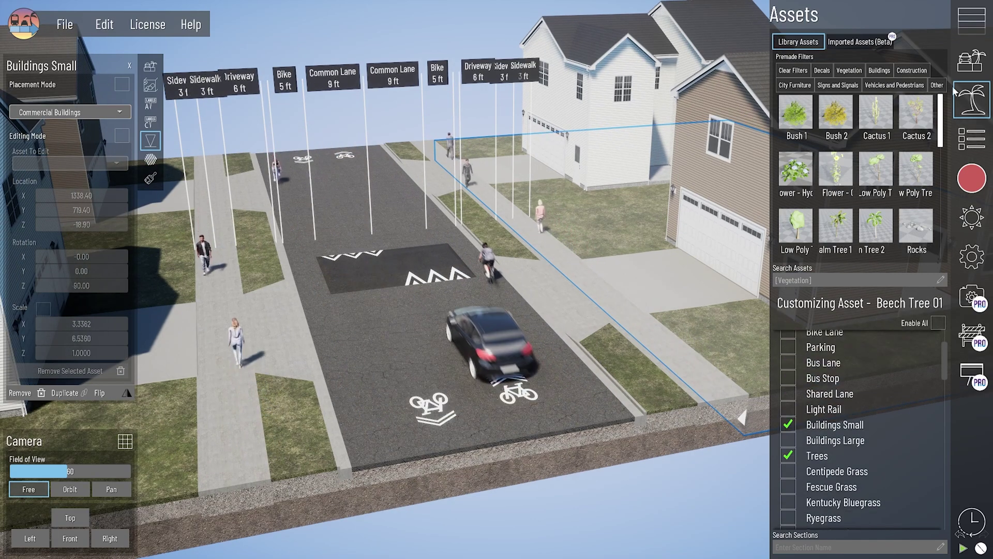
Bring up the Sections library and deselect the house section
click(973, 23)
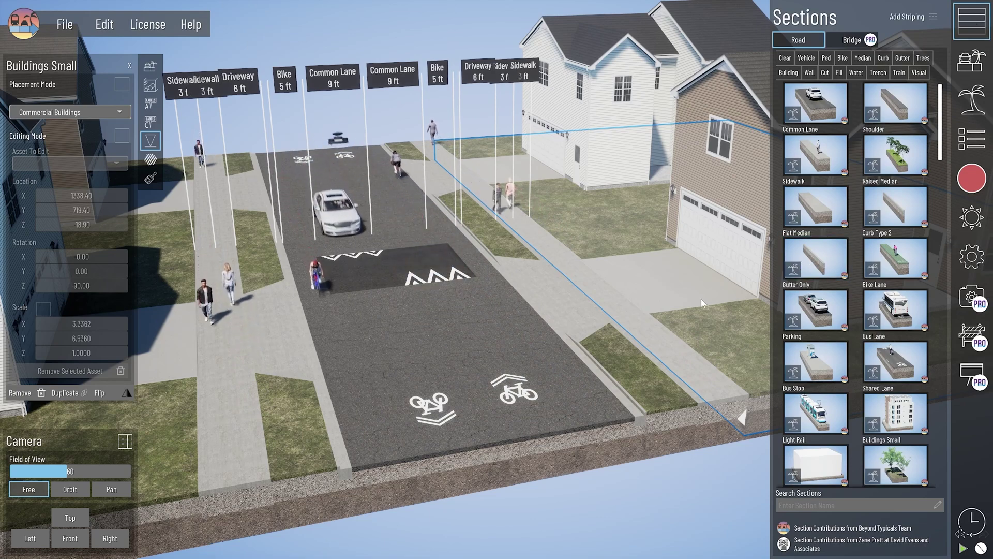
scroll(595, 334, down, 3)
click(667, 488)
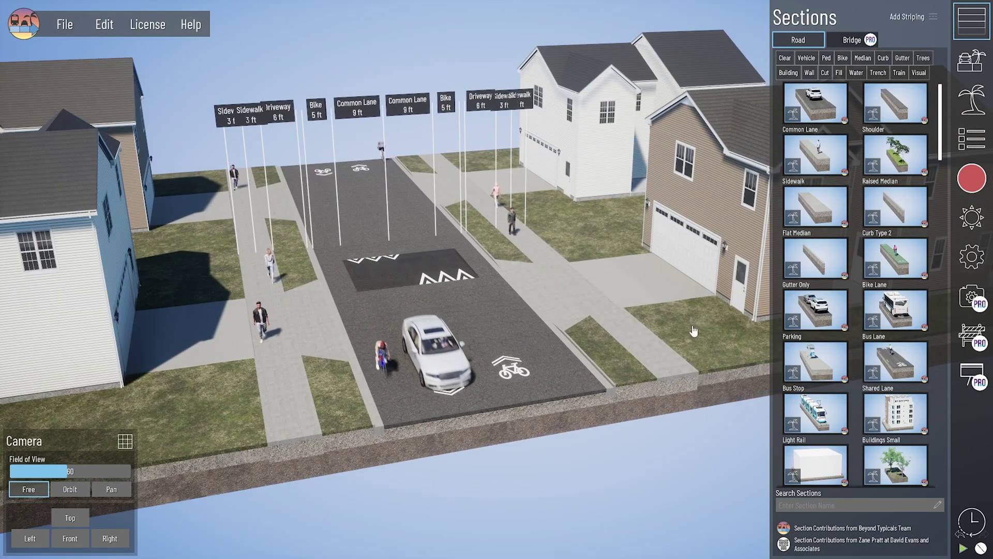
Customize the Buildings Small section's assets, enabling Beech Tree 02 and the further beech trees and vegetation
right_drag(691, 334, 639, 361)
scroll(891, 341, down, 3)
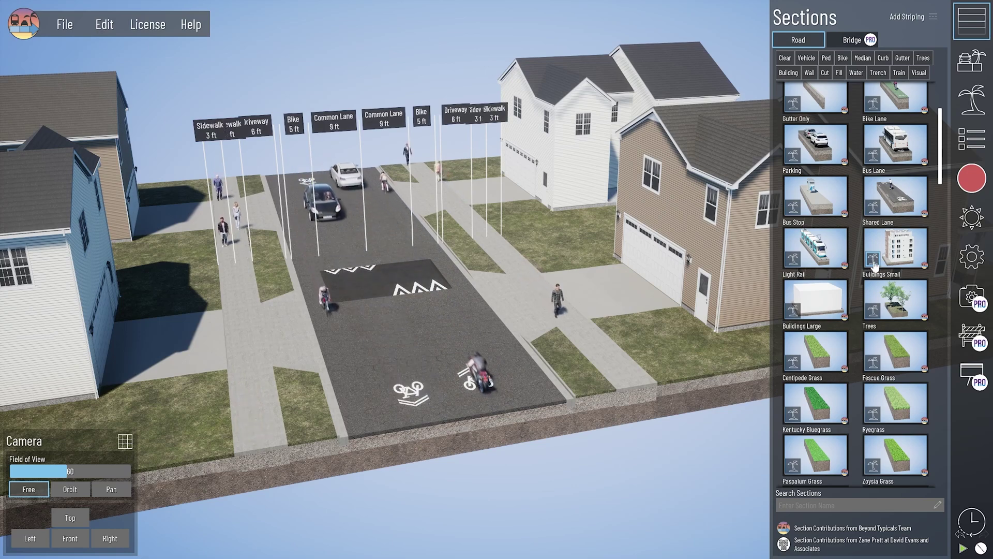
click(874, 267)
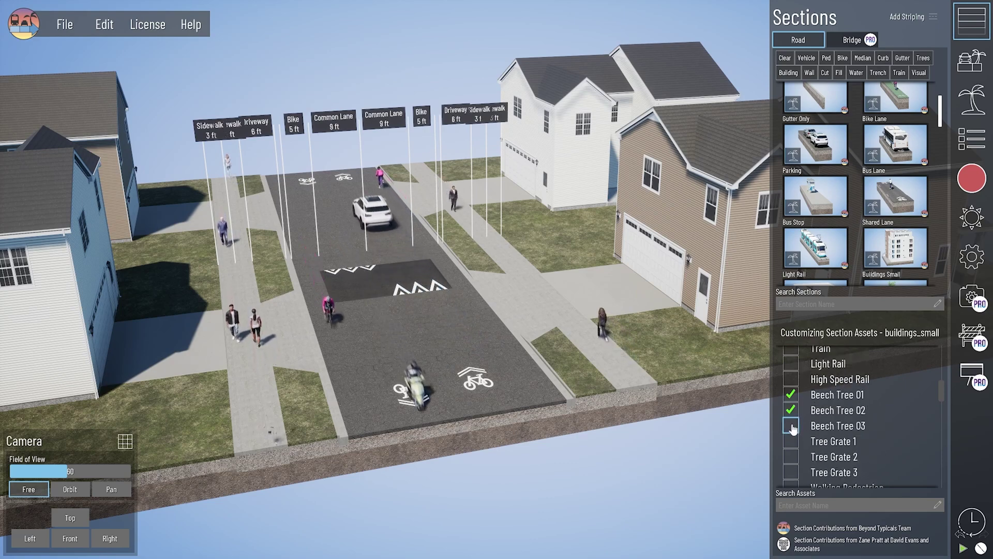
scroll(808, 426, down, 10)
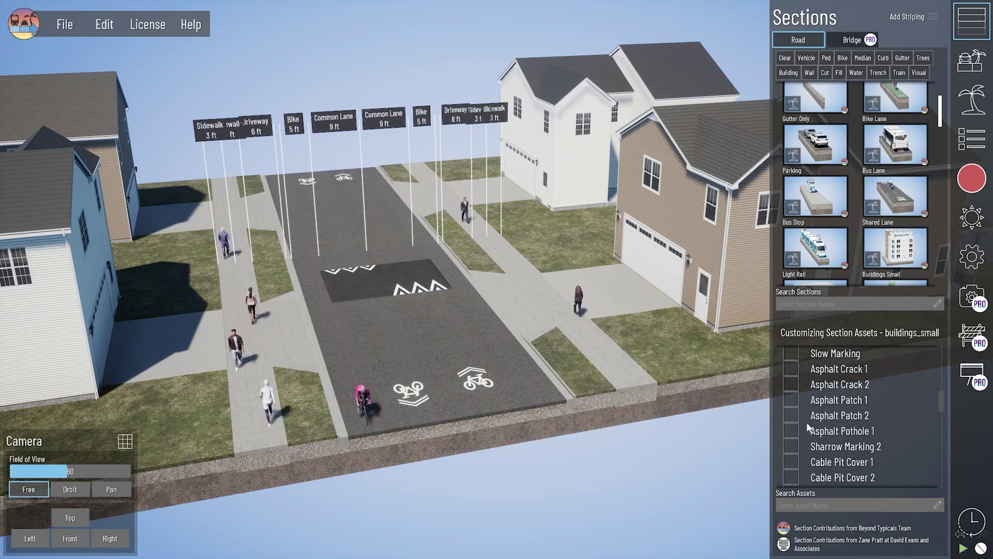
scroll(808, 424, down, 8)
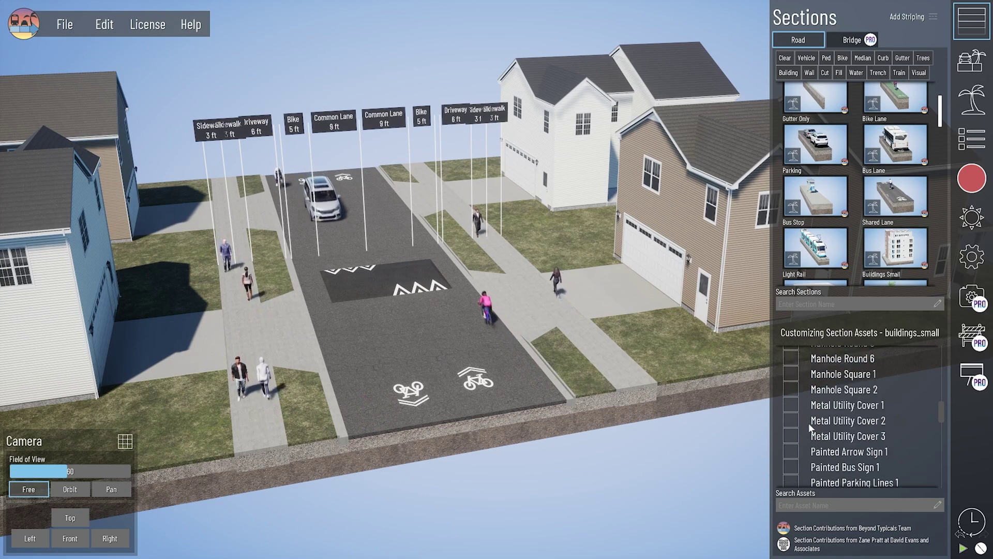
scroll(812, 427, down, 12)
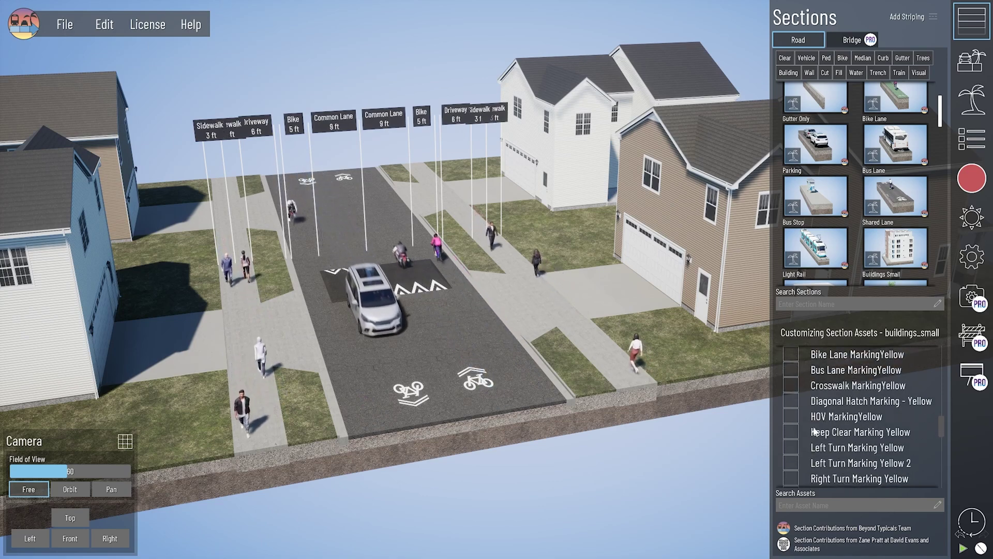
scroll(807, 429, down, 12)
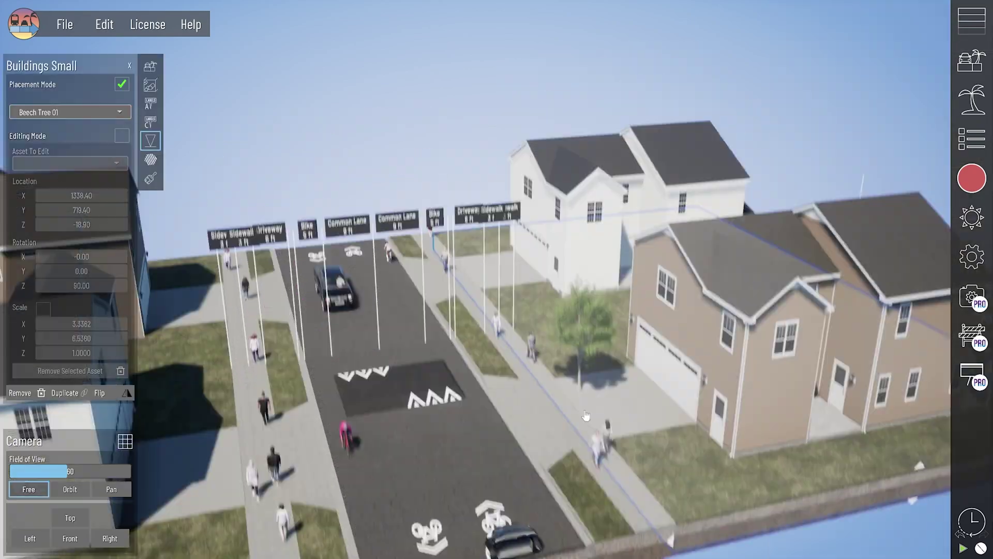
Plant Pine Tree 1 in the yard between the white and tan houses and Pine Tree 2 behind the houses
click(70, 112)
click(75, 162)
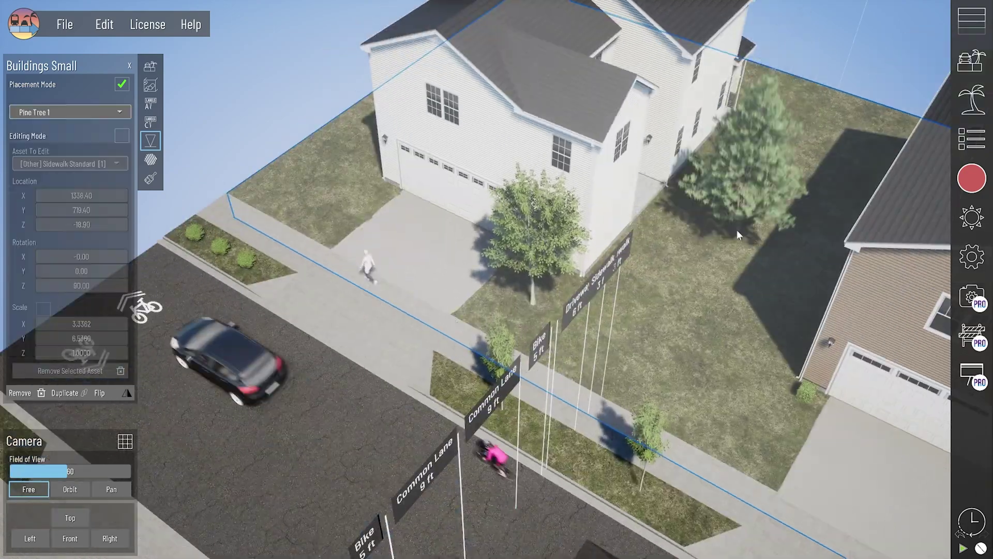
click(70, 112)
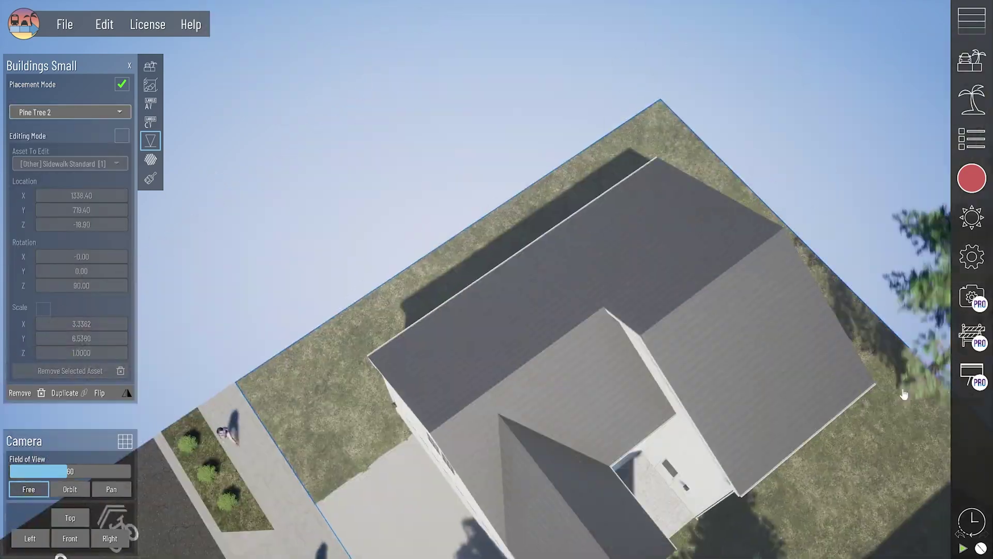
Plant Rose Hip 2 shrubs along the white house's wall and choose Rose Hip 3 for placement in the yard
click(61, 112)
click(28, 320)
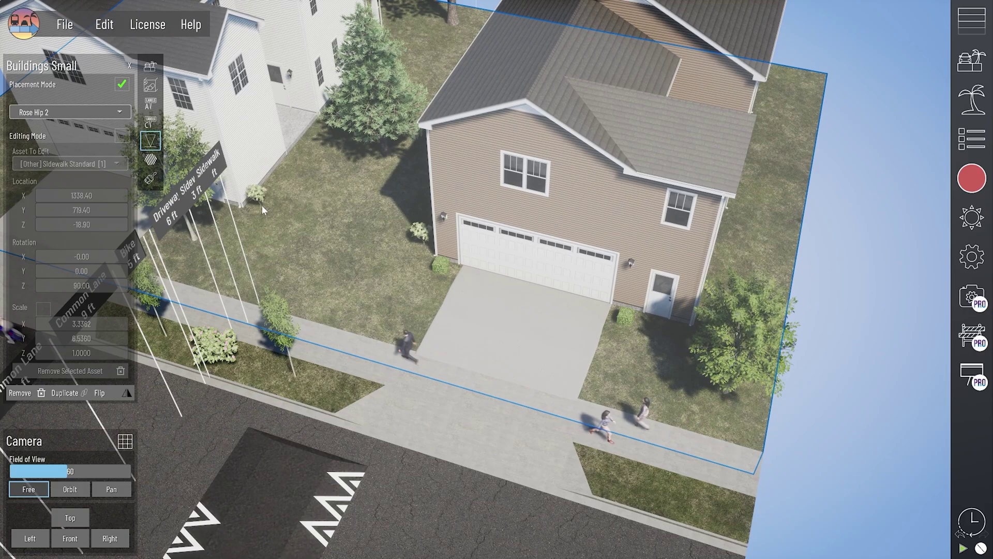
click(70, 112)
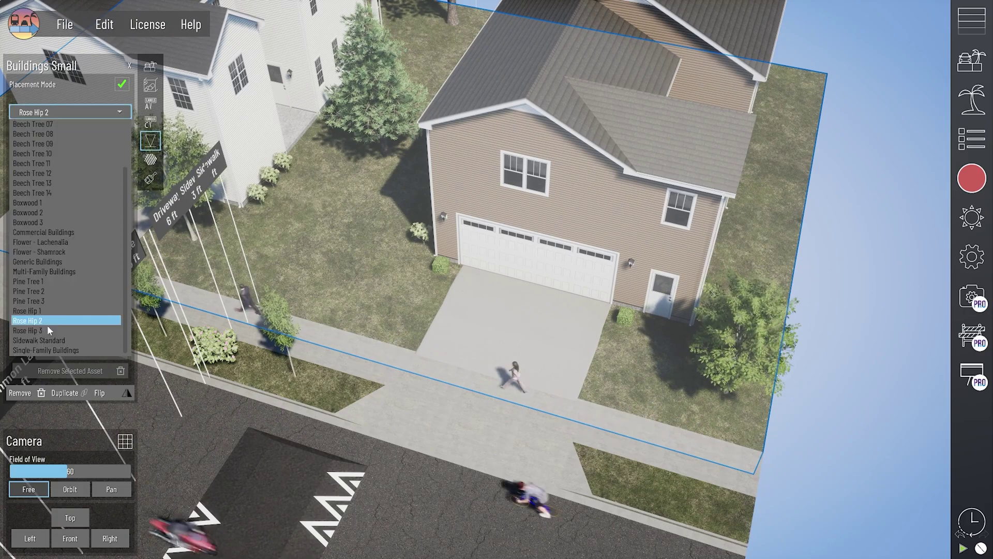
click(31, 327)
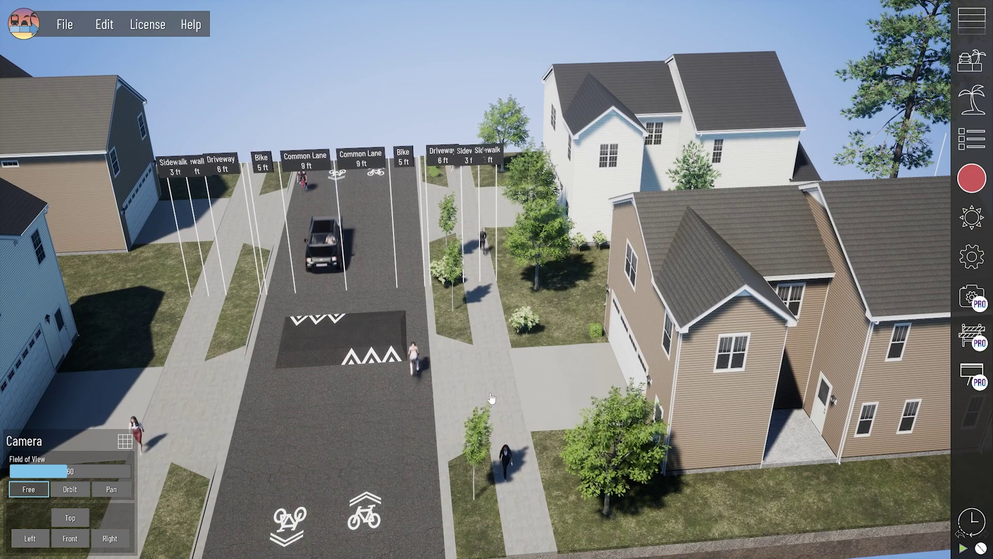
right_drag(572, 400, 550, 472)
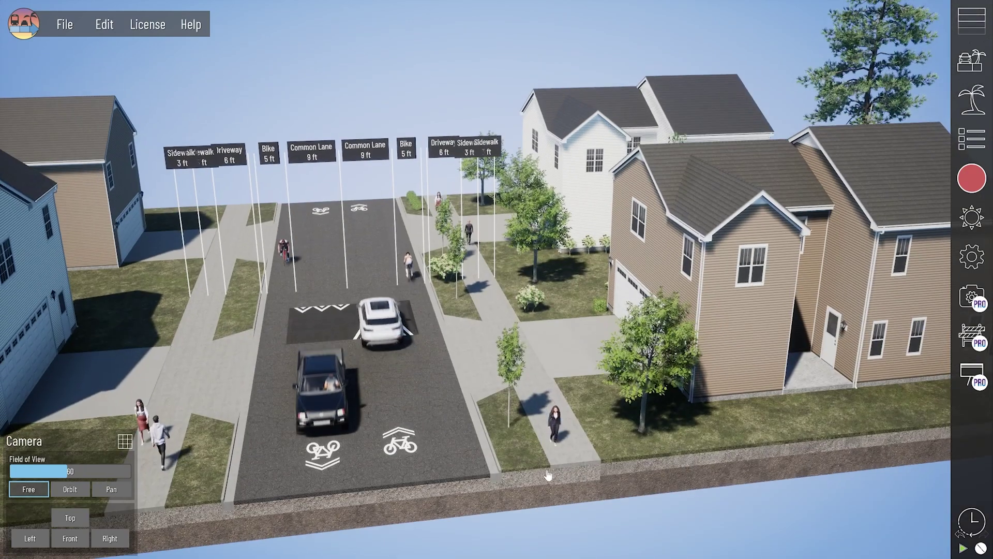
click(541, 471)
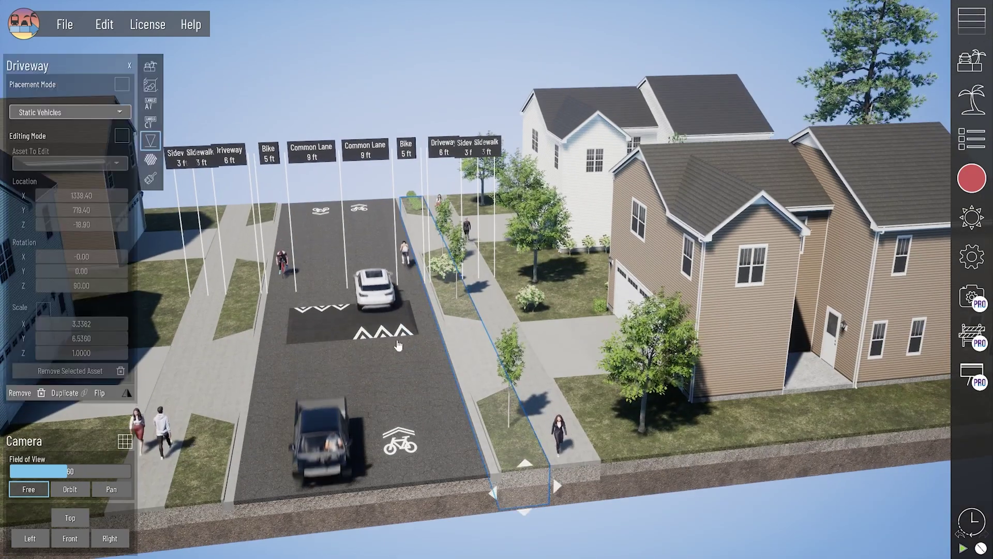
click(122, 136)
click(123, 136)
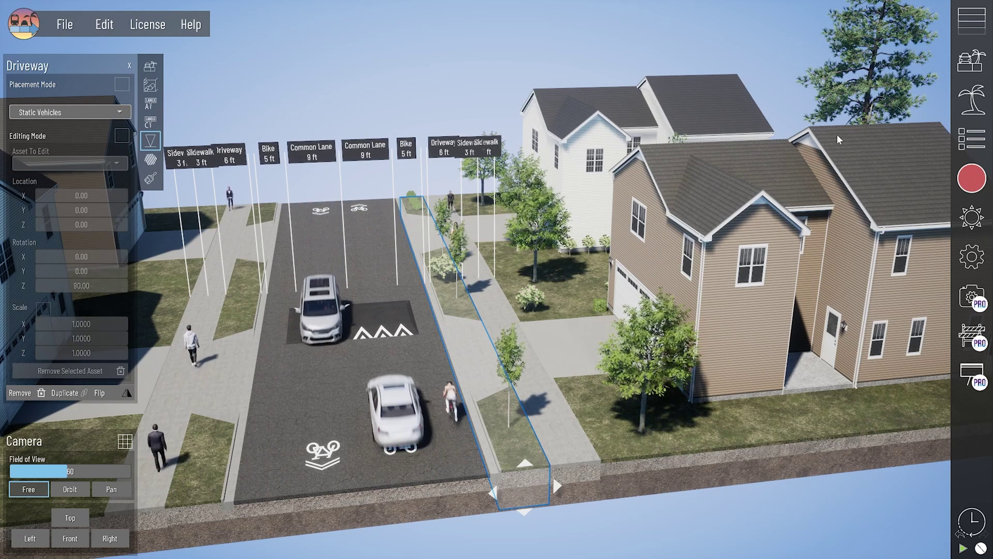
Select the last Buildings Small section in the section hierarchy and turn on editing mode for its placed assets
click(974, 140)
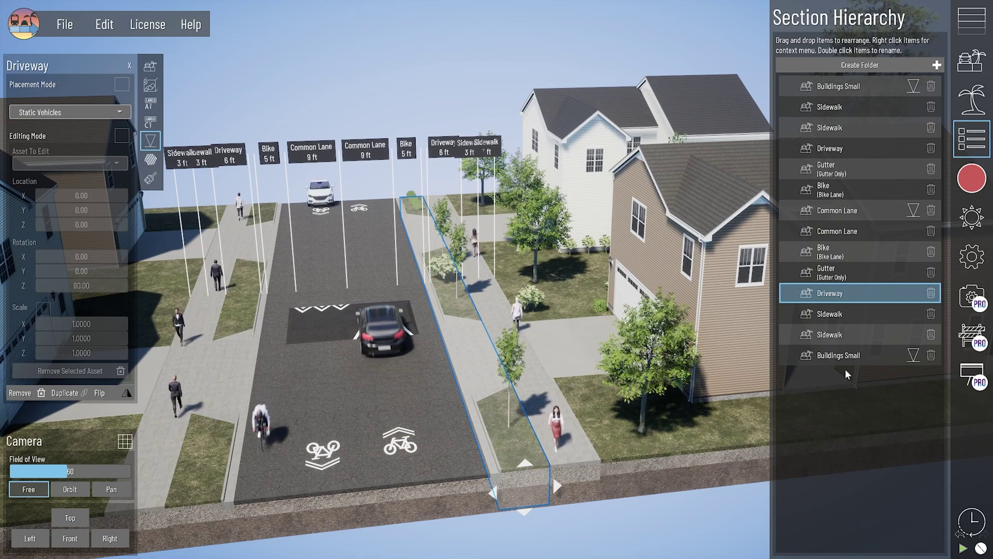
click(859, 361)
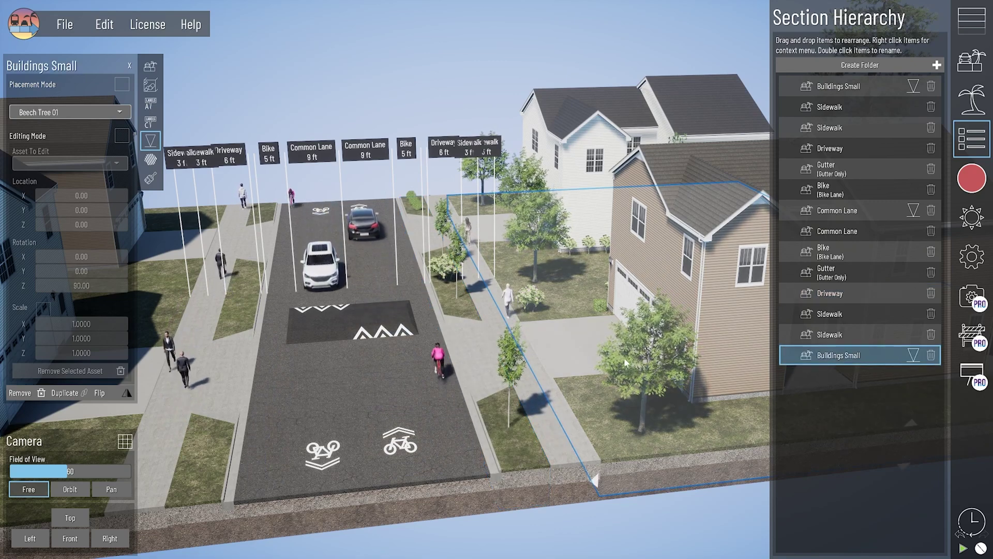
middle_drag(590, 432, 629, 438)
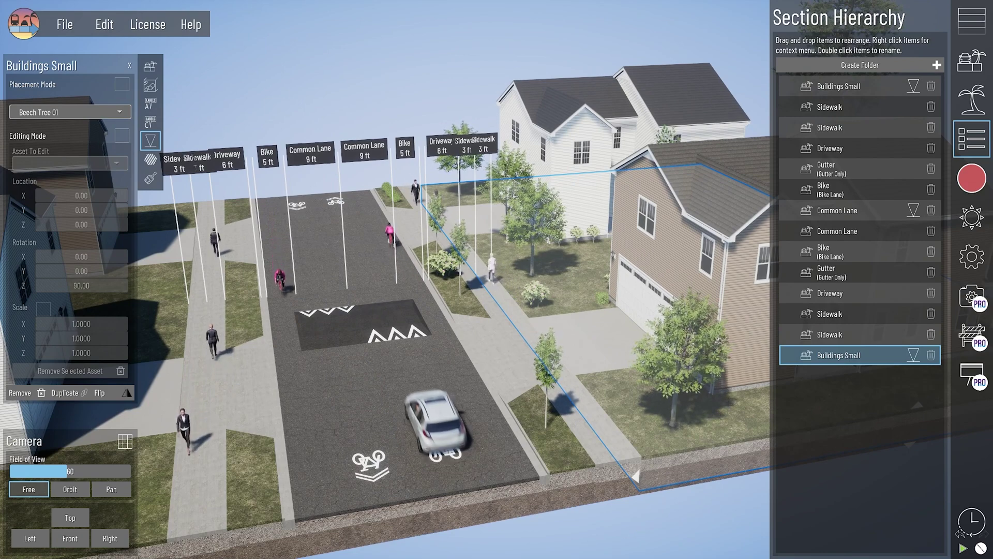
click(122, 136)
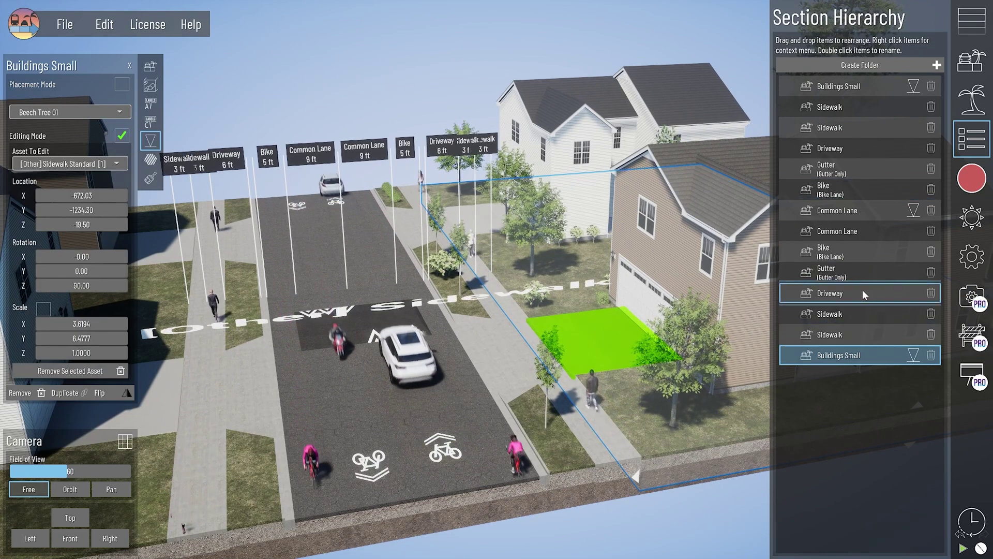
Plant Pine Tree 1 between the houses across the street and Rose Hip 3 shrubs beside the white house's driveway
middle_drag(621, 470, 577, 412)
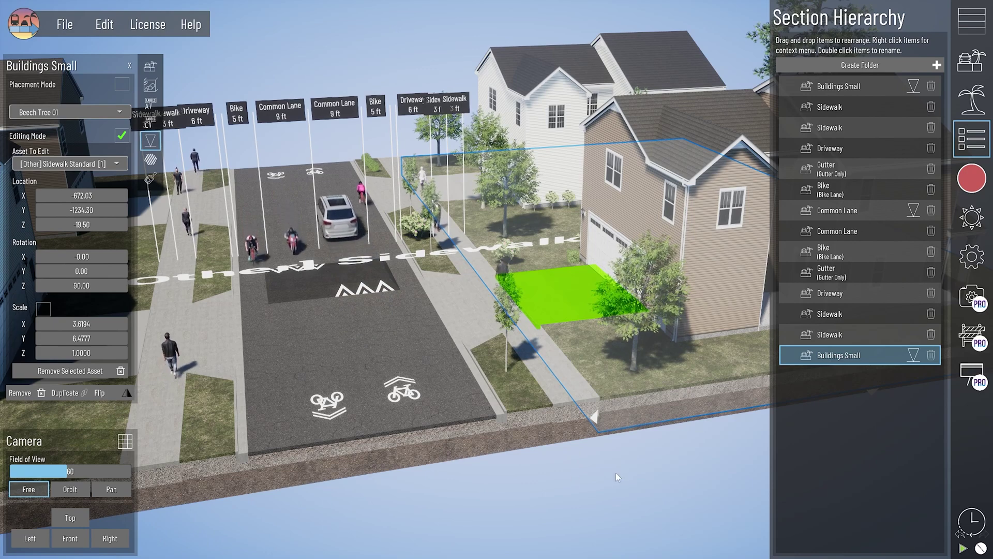
middle_drag(492, 429, 357, 470)
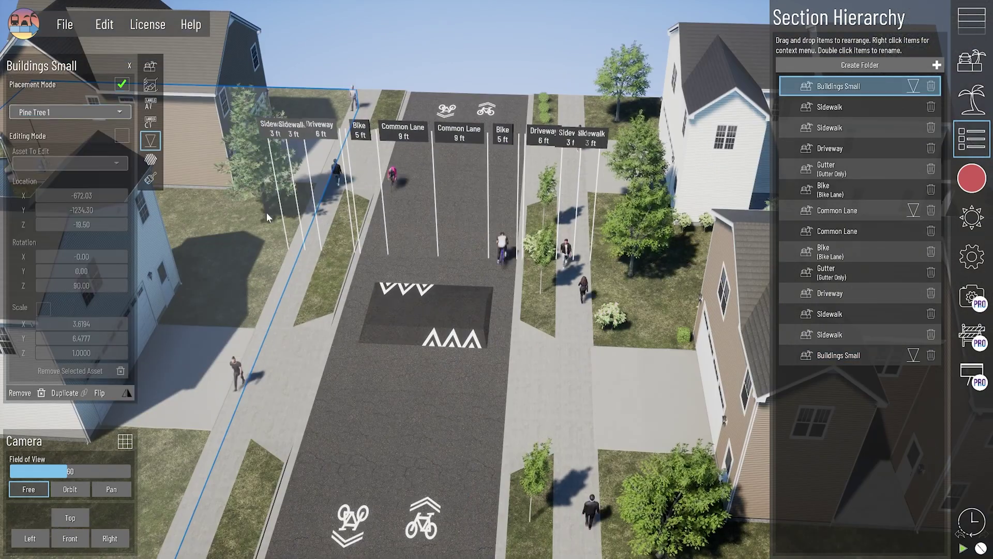
click(70, 112)
click(77, 256)
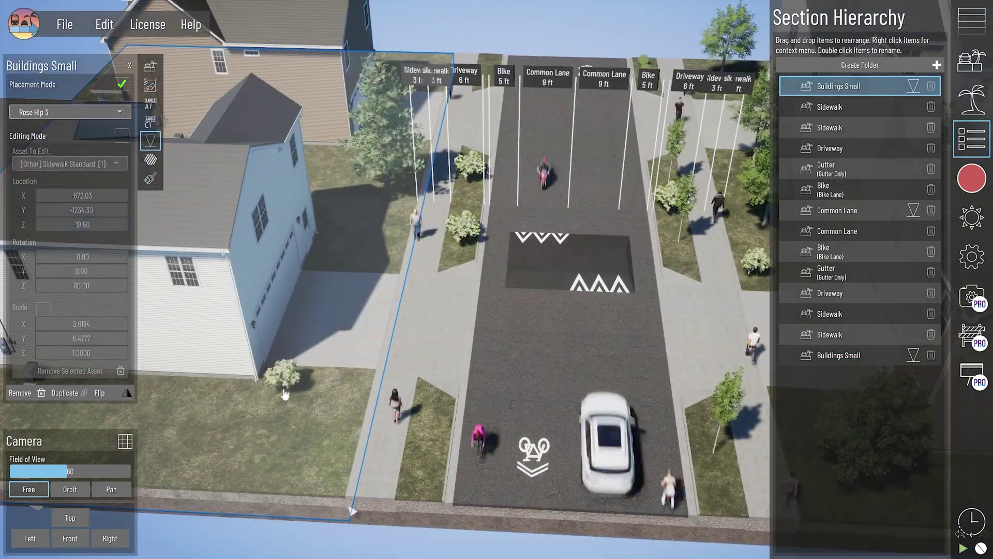
Choose Boxwood 1 and Beech Tree 03 for the opposite yards, and scale the placed Beech Tree 03 to 1.45
click(70, 111)
click(66, 263)
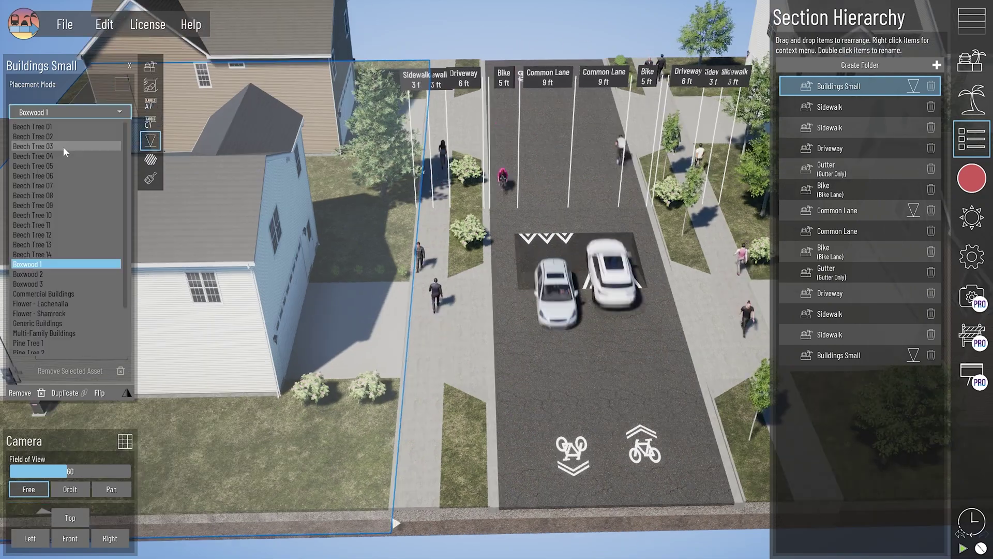
click(66, 146)
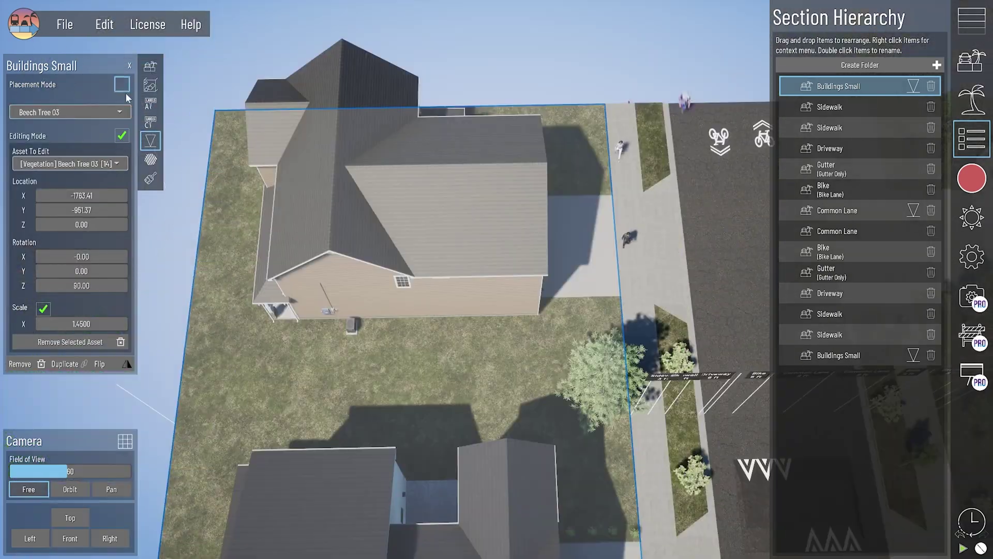
click(121, 135)
Plant Beech Tree 01 trees in the yard between the opposite houses, then choose Boxwood 1 and another beech tree variety for placement
click(69, 112)
click(90, 193)
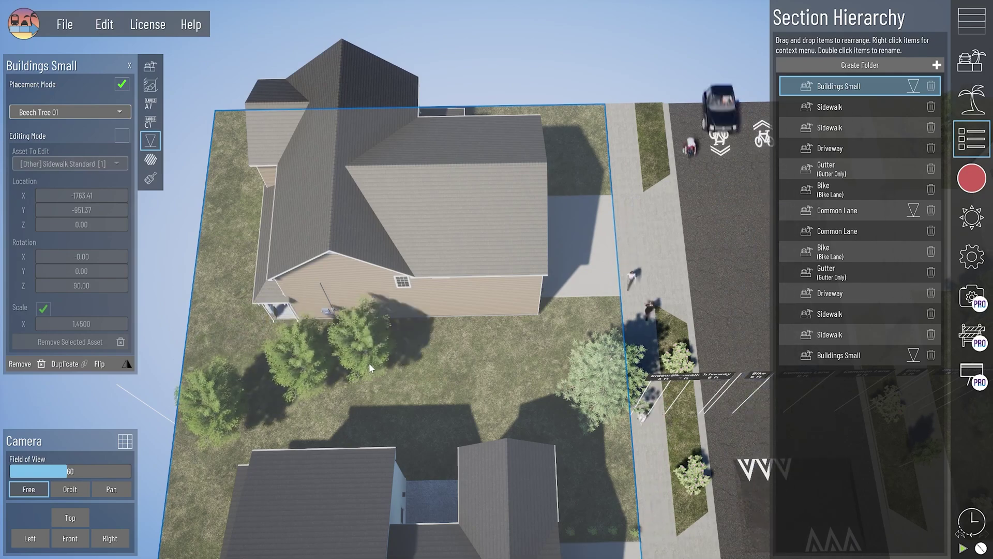
click(69, 112)
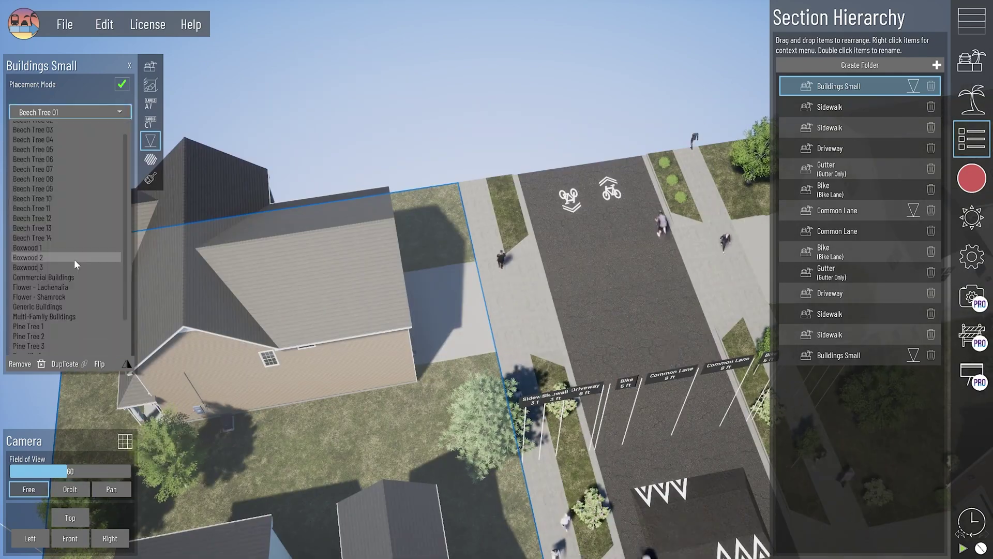
click(66, 247)
click(70, 111)
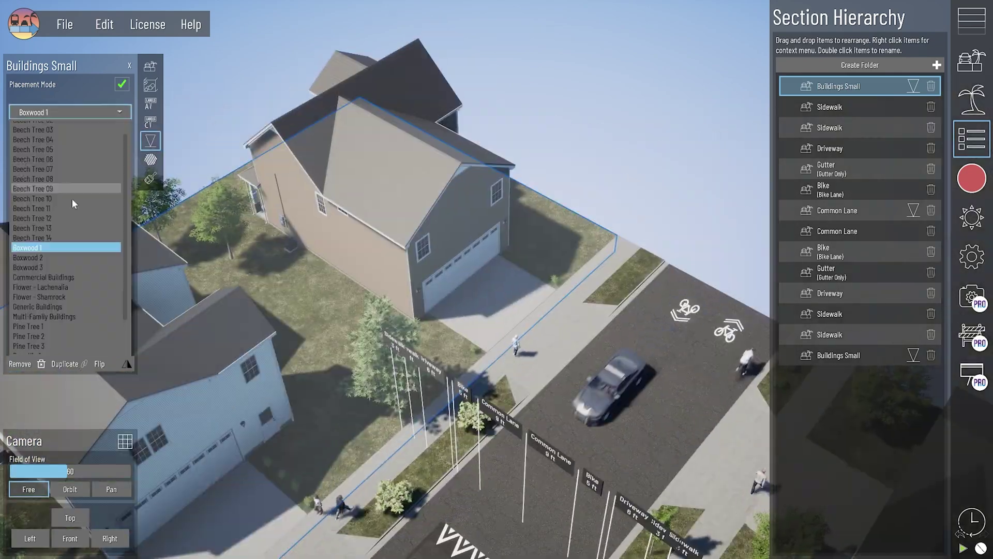
click(74, 204)
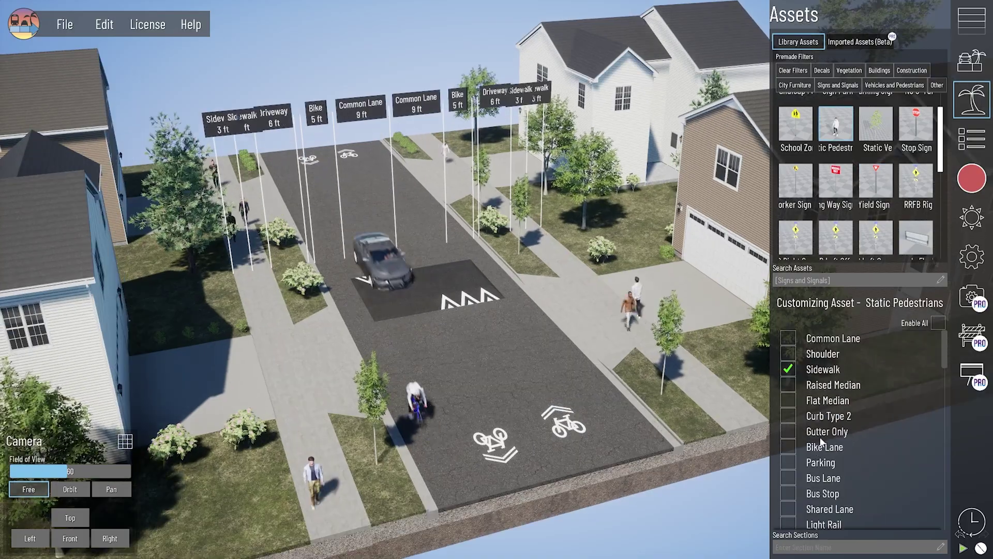
Enable Static Pedestrians for Buildings Small and place an adult and two static children on the tan house's driveway, adjusting the figures' rotation
scroll(822, 441, down, 3)
click(788, 441)
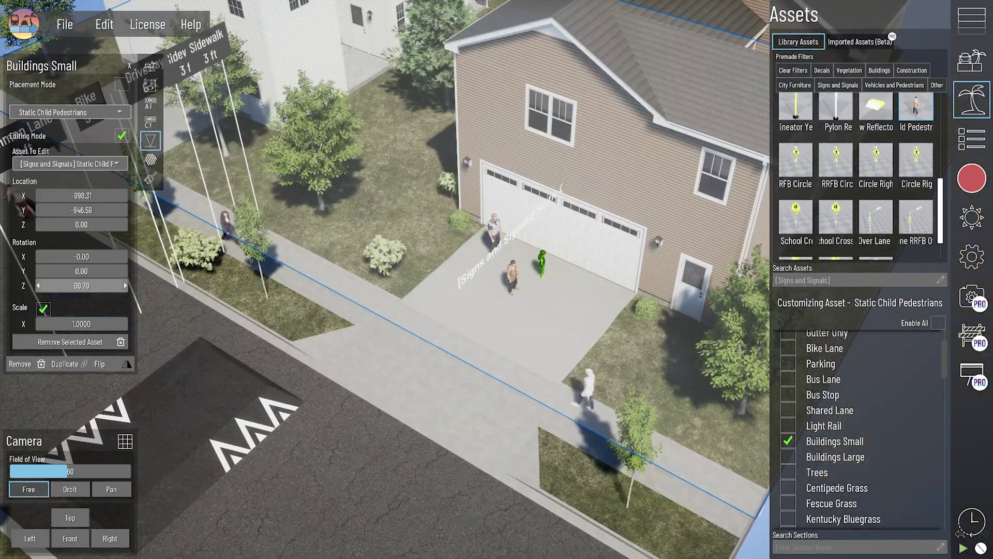
click(67, 164)
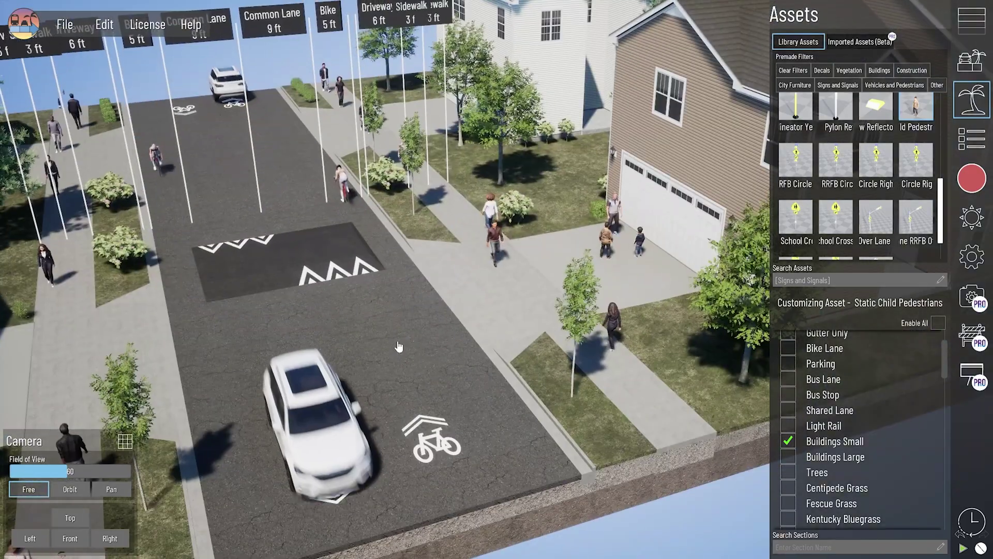
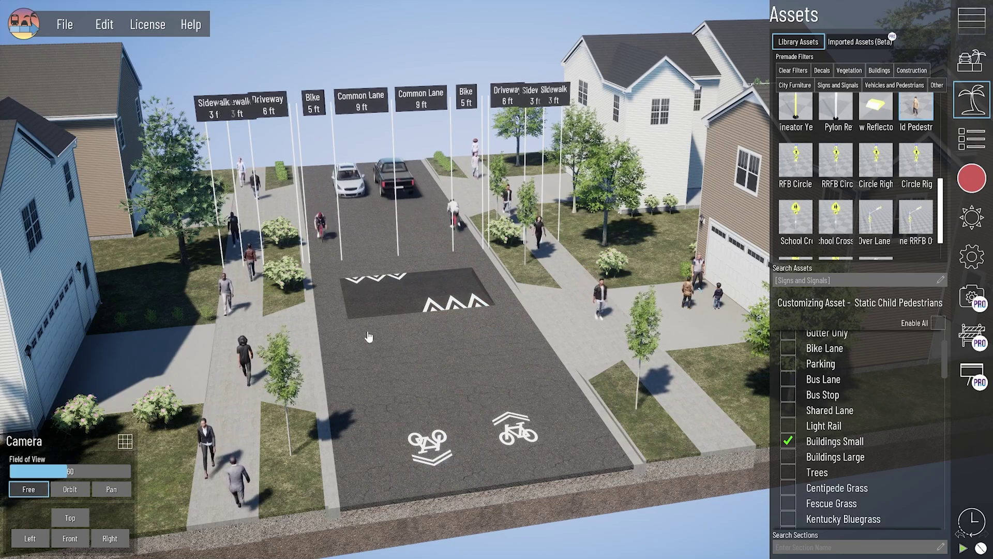
Turn off the vertical leader line for the label of the Buildings Small section with the white house in the foreground
scroll(448, 279, down, 4)
right_drag(485, 411, 479, 402)
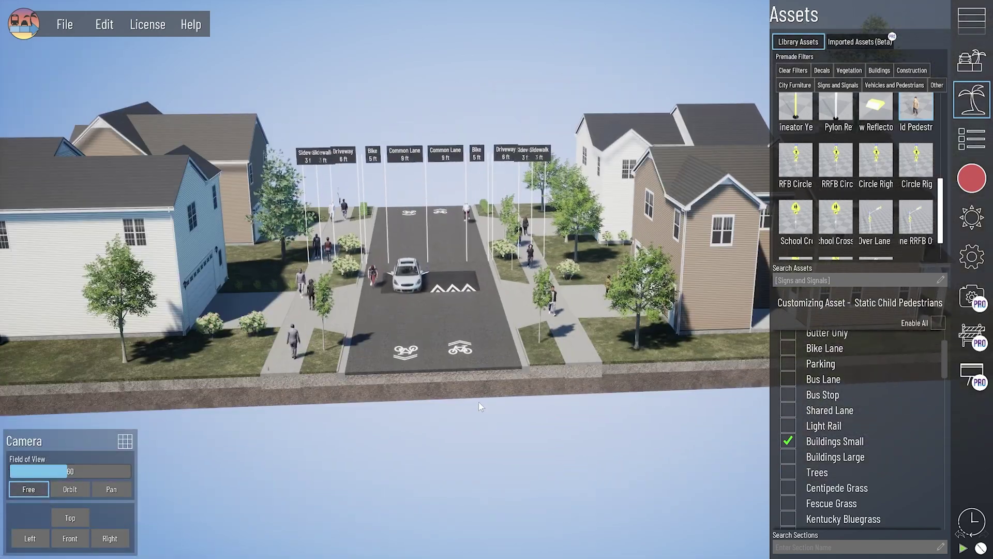
middle_drag(479, 402, 492, 405)
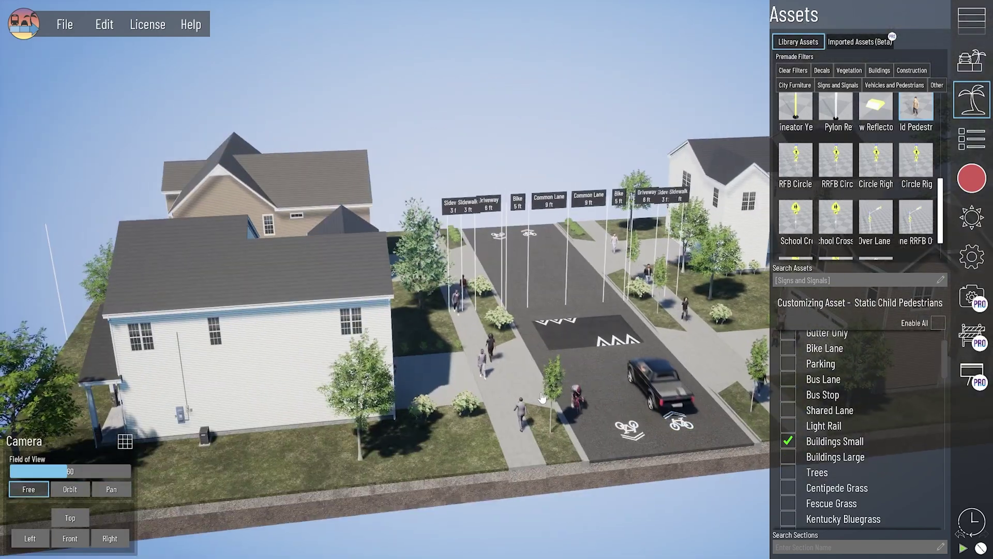
right_drag(494, 397, 551, 375)
scroll(394, 288, down, 2)
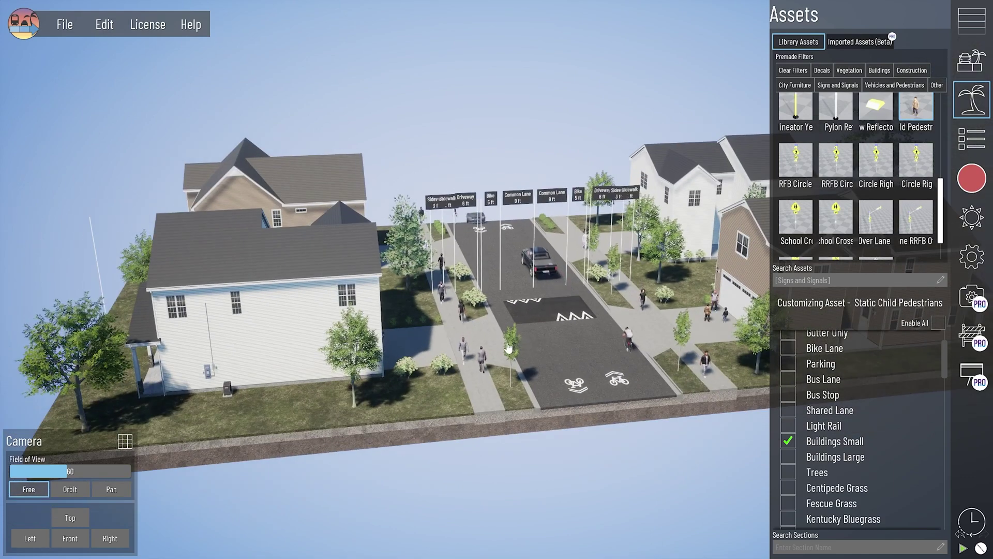
middle_drag(307, 348, 299, 347)
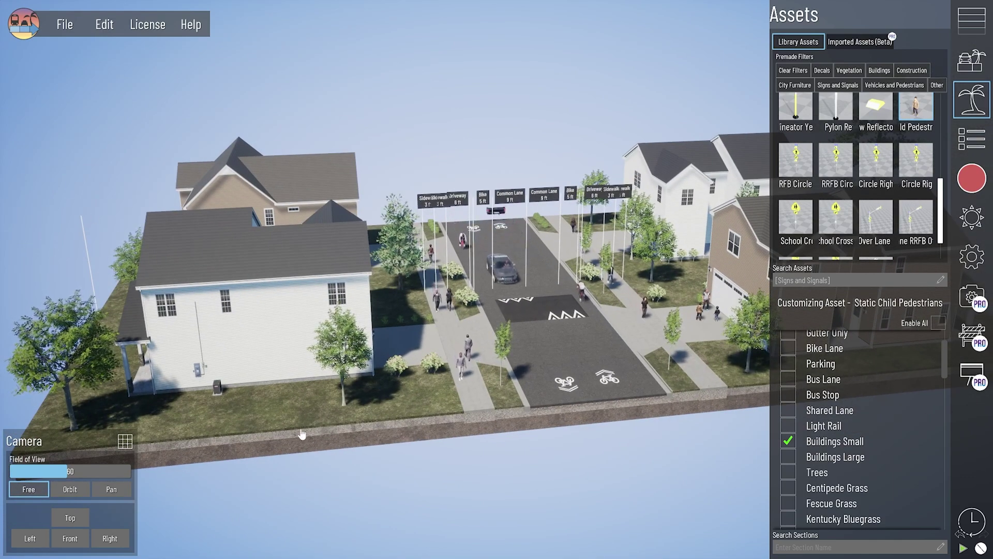
click(268, 443)
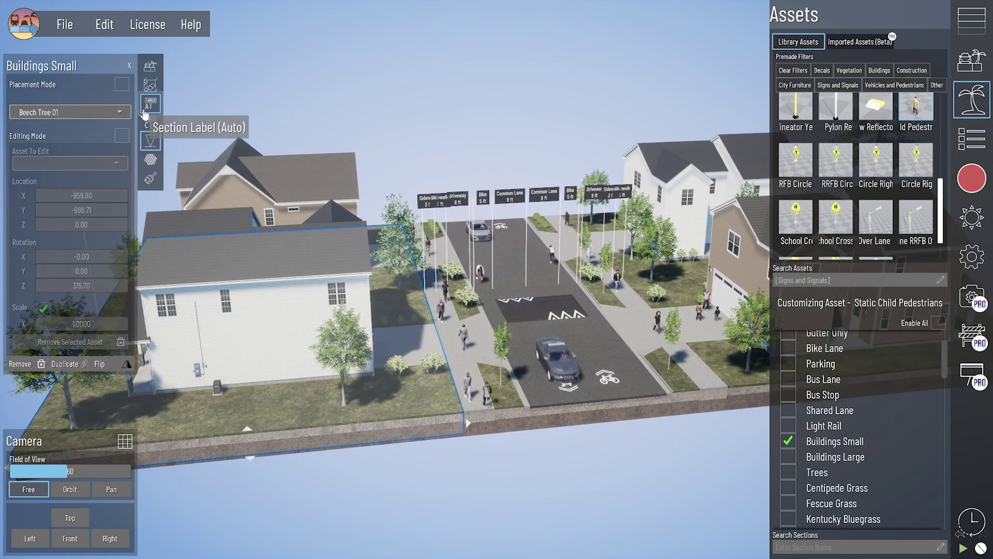
right_drag(358, 321, 210, 259)
middle_drag(197, 274, 247, 280)
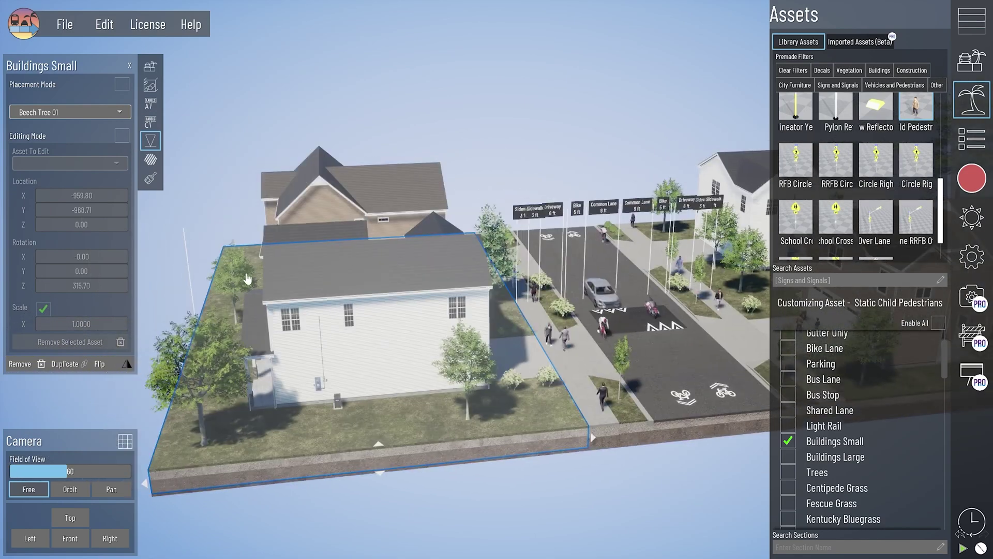
click(150, 104)
click(116, 105)
Turn off the vertical leader line for the tan house's Buildings Small section across the street
middle_drag(496, 370, 357, 379)
middle_drag(543, 376, 412, 383)
click(113, 102)
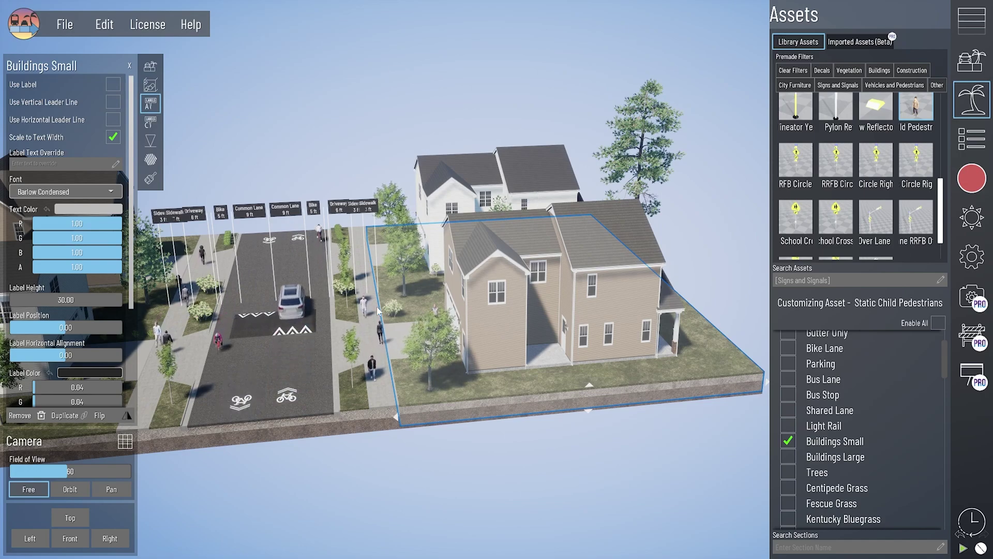
Turn off the label and vertical leader line of the street-side sidewalk strip on the white house's side
middle_drag(378, 311, 492, 439)
middle_drag(250, 344, 266, 450)
scroll(258, 442, up, 3)
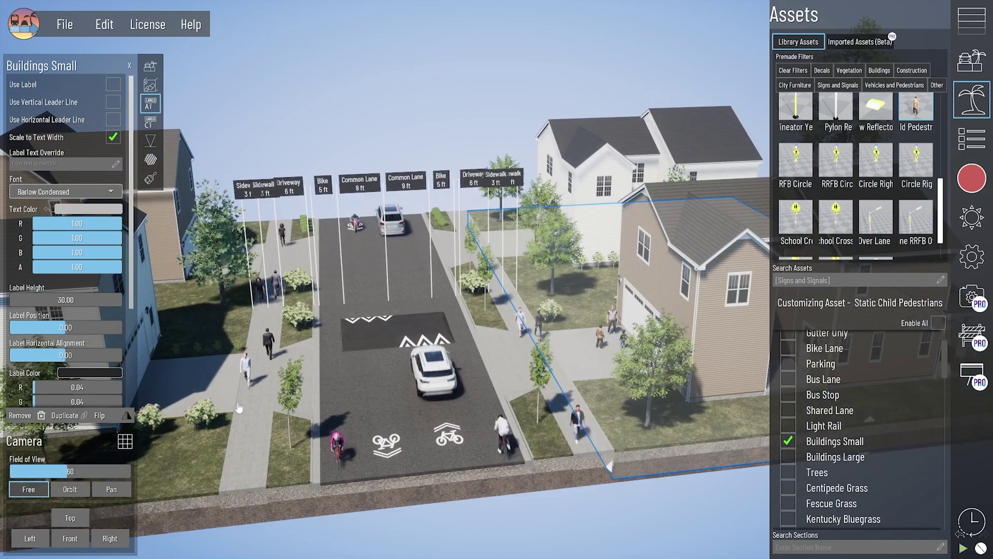
middle_drag(227, 421, 339, 406)
scroll(358, 475, up, 1)
middle_drag(358, 476, 366, 347)
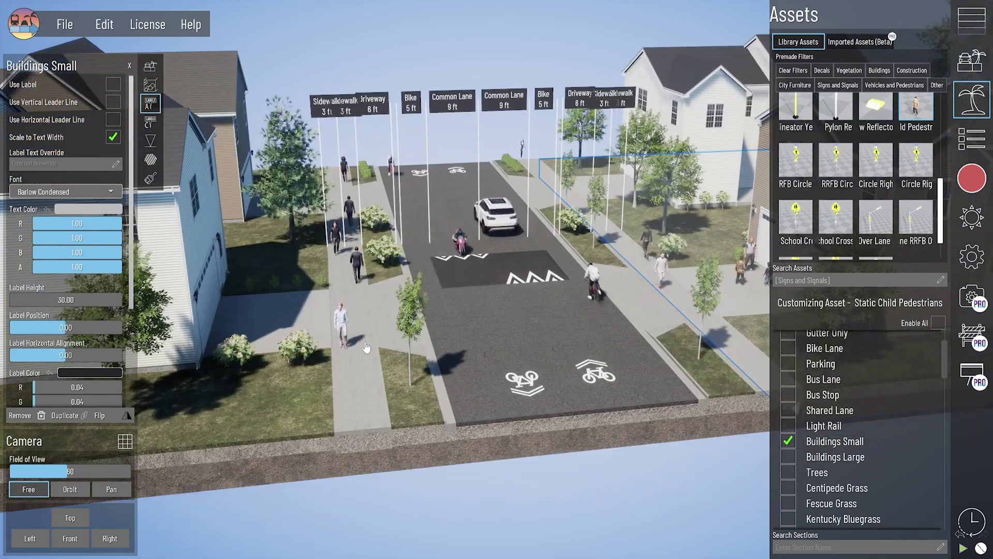
click(358, 438)
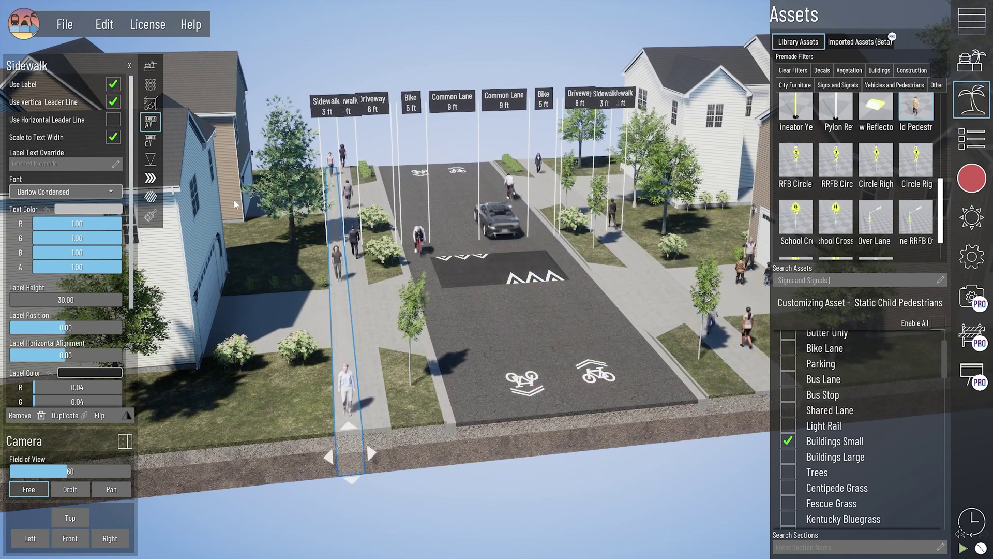
drag(365, 428, 376, 434)
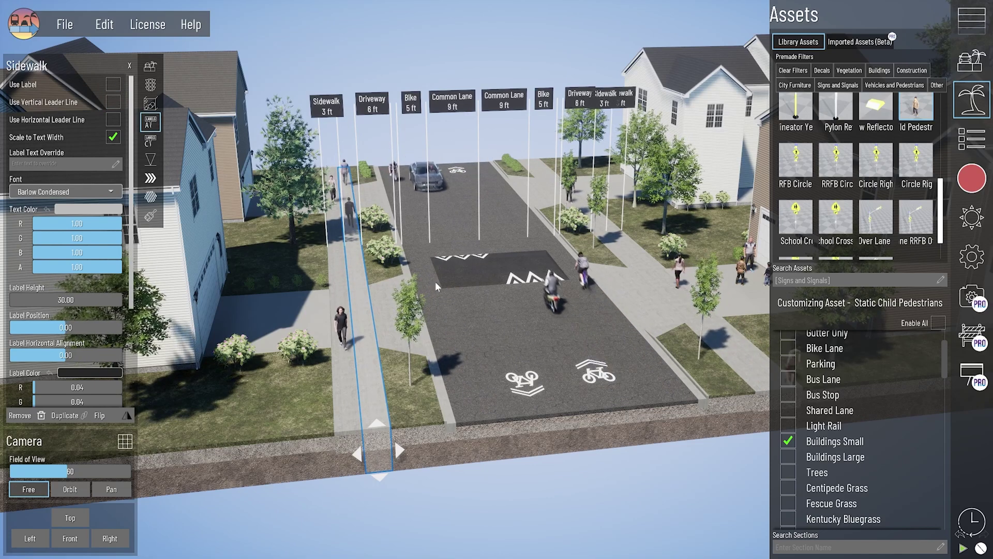
Turn off the label and vertical leader line of the street-side sidewalk strip on the tan house's side
key(d)
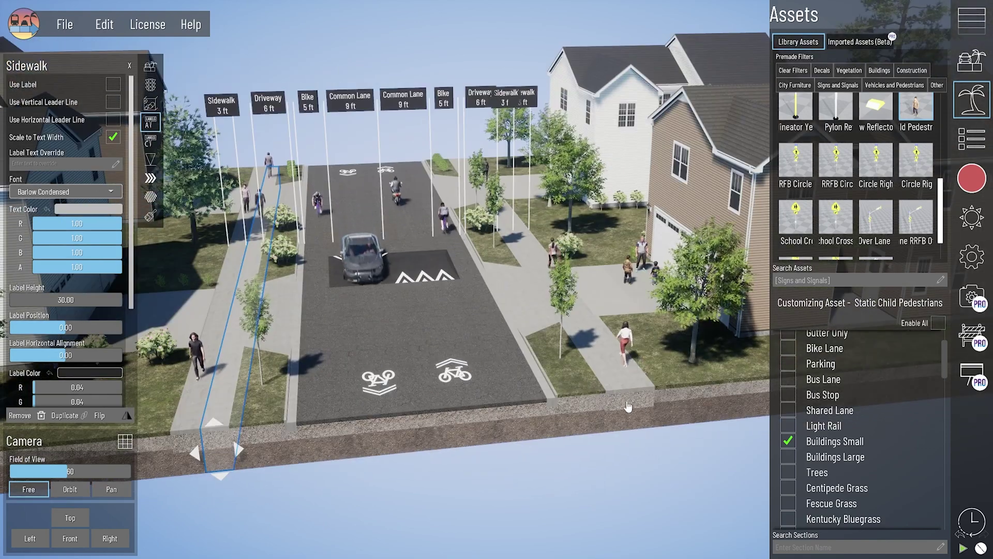
click(599, 410)
click(113, 102)
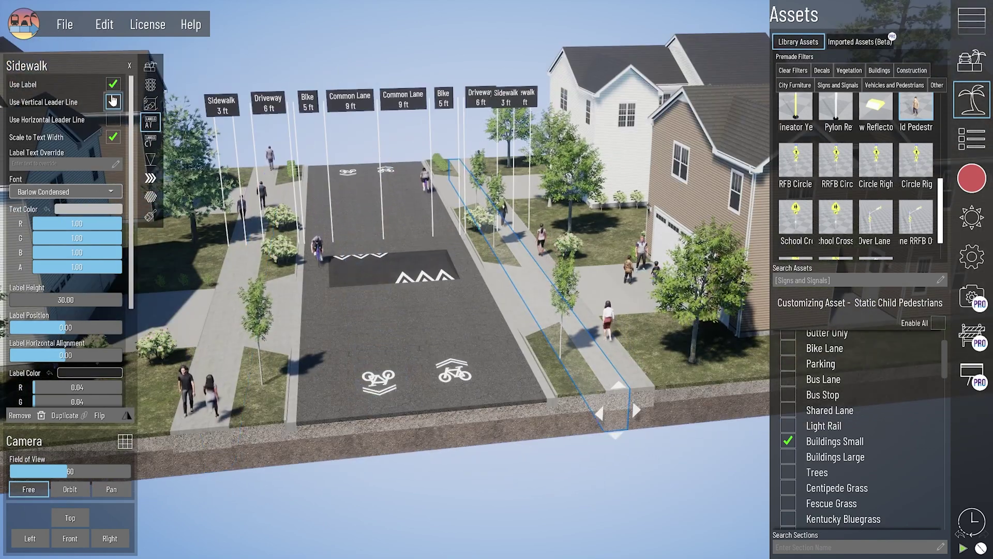
key(a)
key(a)
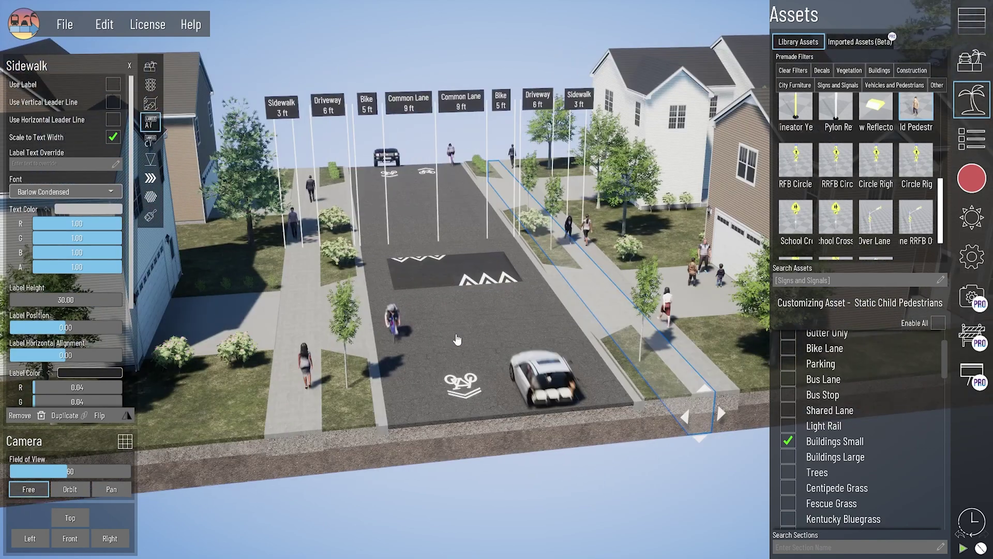
Override the label dimension of the outer sidewalk strip on the white house's side with 6
click(307, 446)
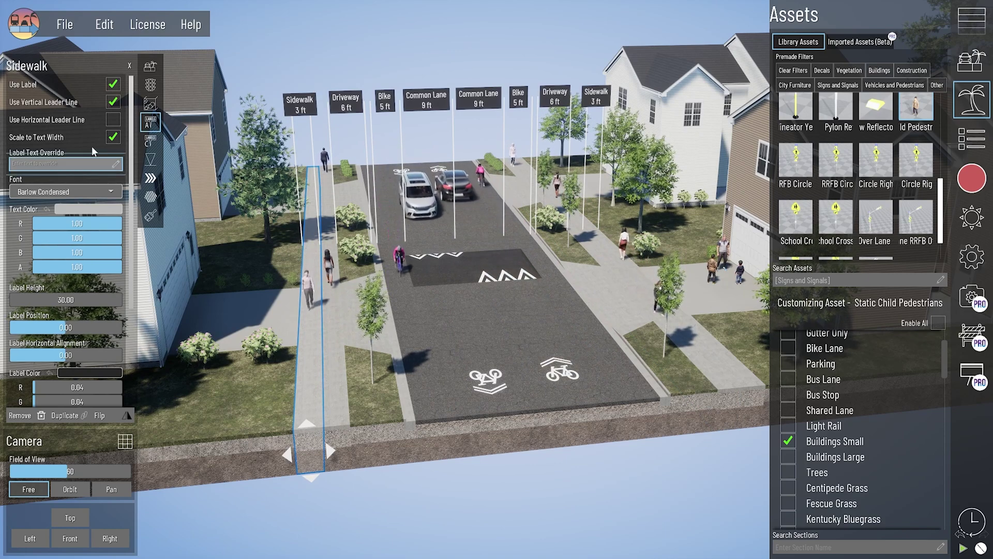
scroll(78, 174, down, 2)
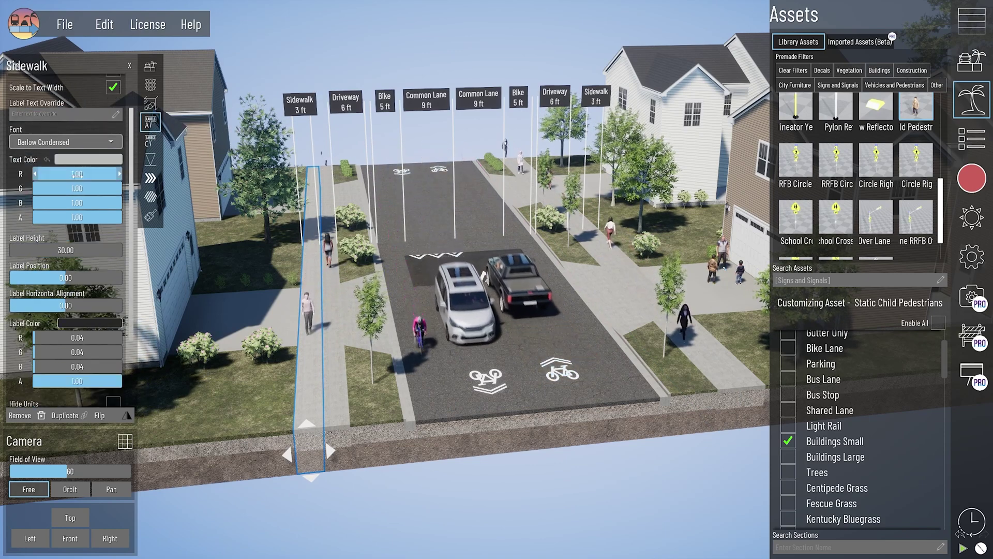
scroll(78, 173, down, 4)
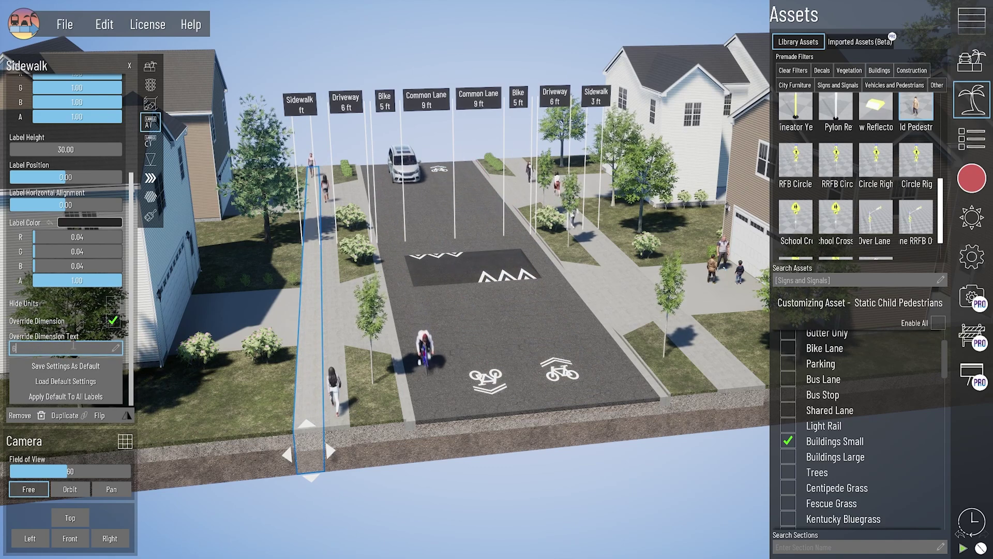
key(Return)
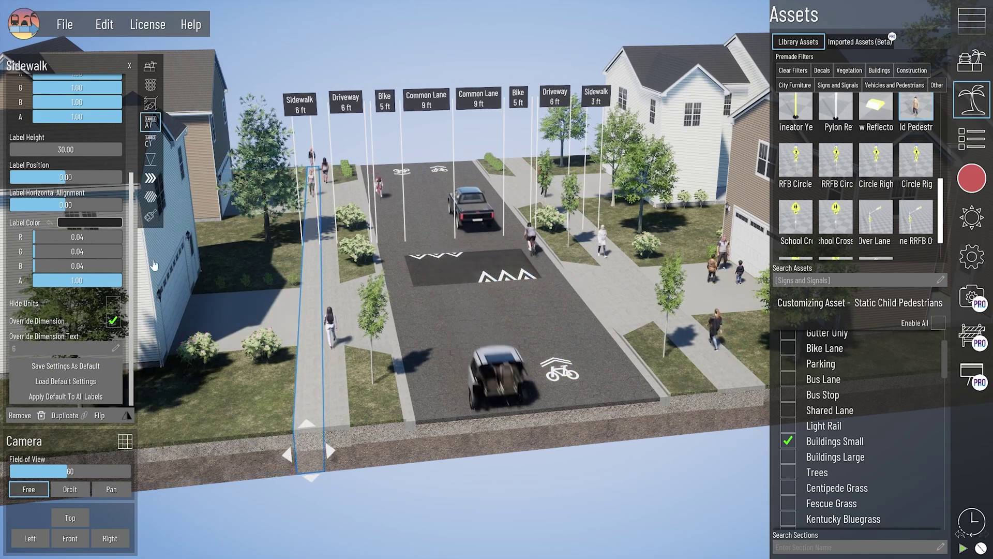
Override the label dimension of the outer sidewalk strip on the tan house's side with 6
middle_drag(710, 347, 660, 383)
right_click(656, 383)
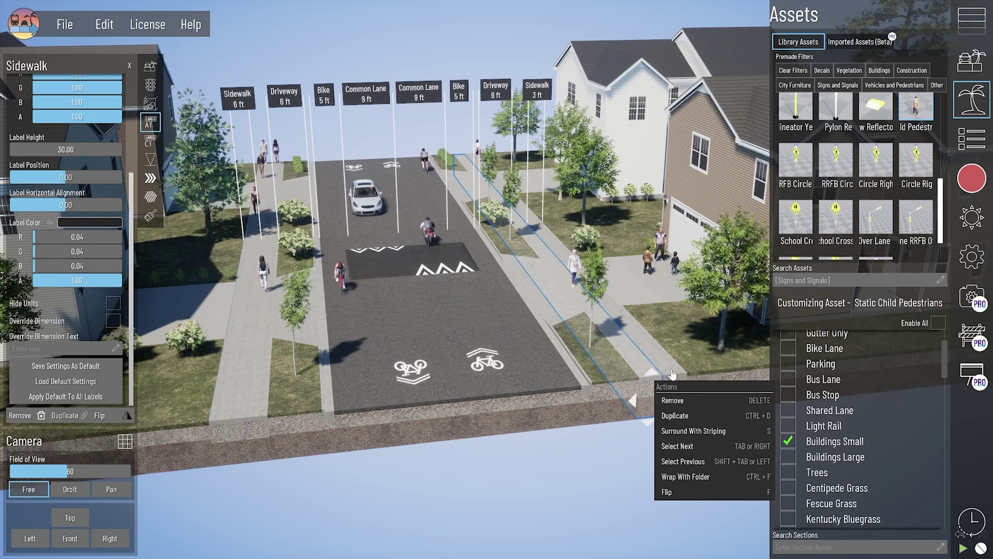
click(672, 373)
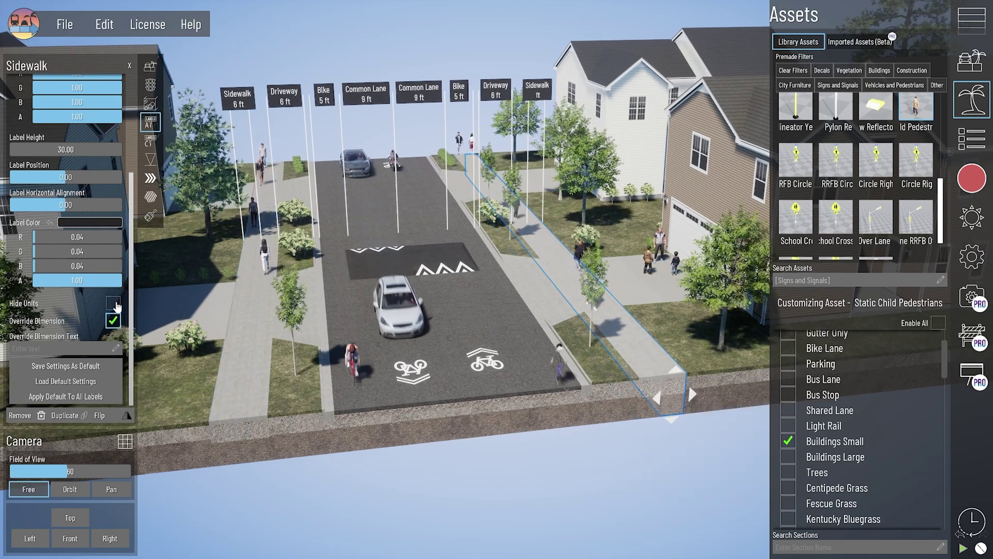
click(67, 349)
text(6)
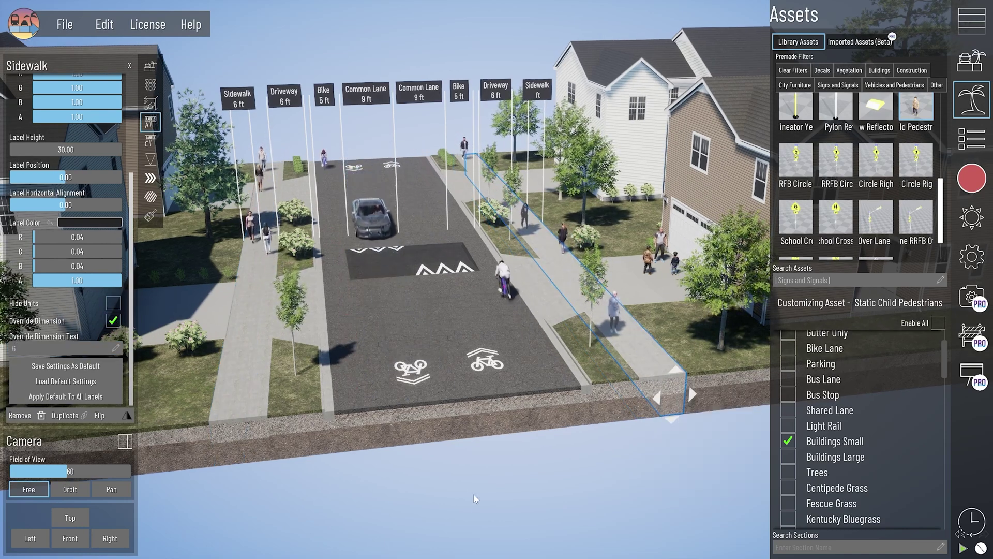
click(474, 510)
Turn off the vertical leader line of the white-house-side sidewalk label and set its horizontal alignment to 1.00
middle_drag(352, 532, 355, 437)
click(358, 433)
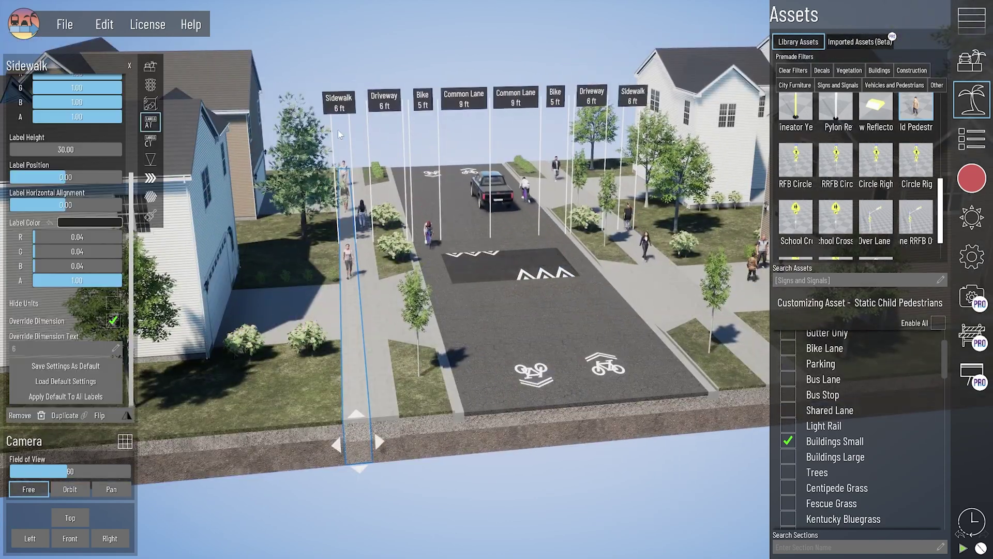
scroll(98, 213, up, 5)
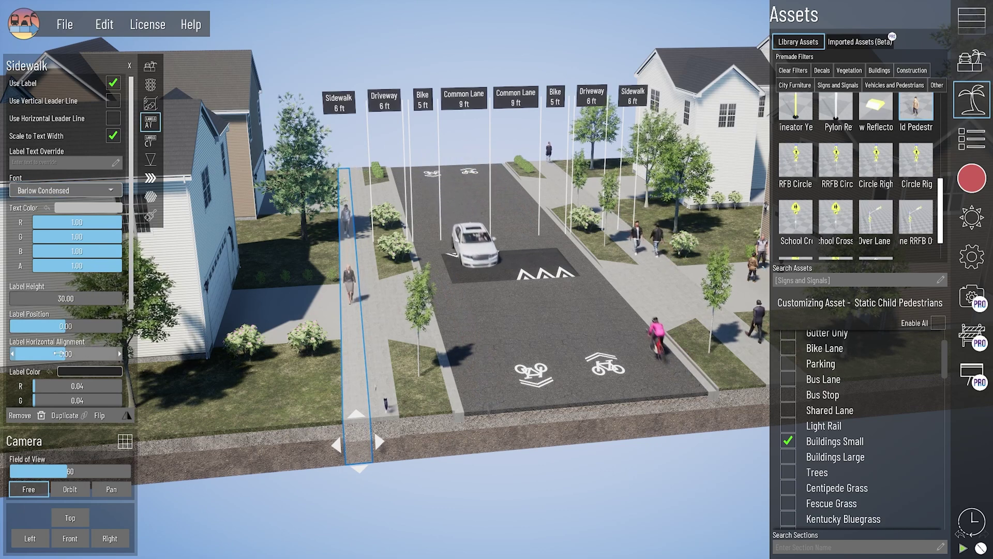
drag(59, 353, 120, 354)
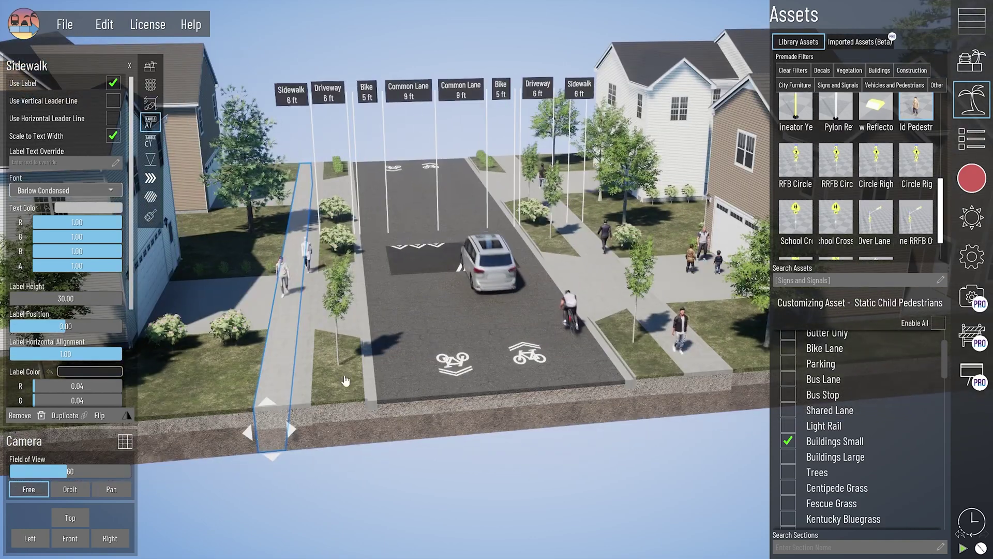
Turn off the vertical leader line of the tan-house-side sidewalk label, set its horizontal alignment to -1.00, and deselect the section
drag(601, 426, 586, 432)
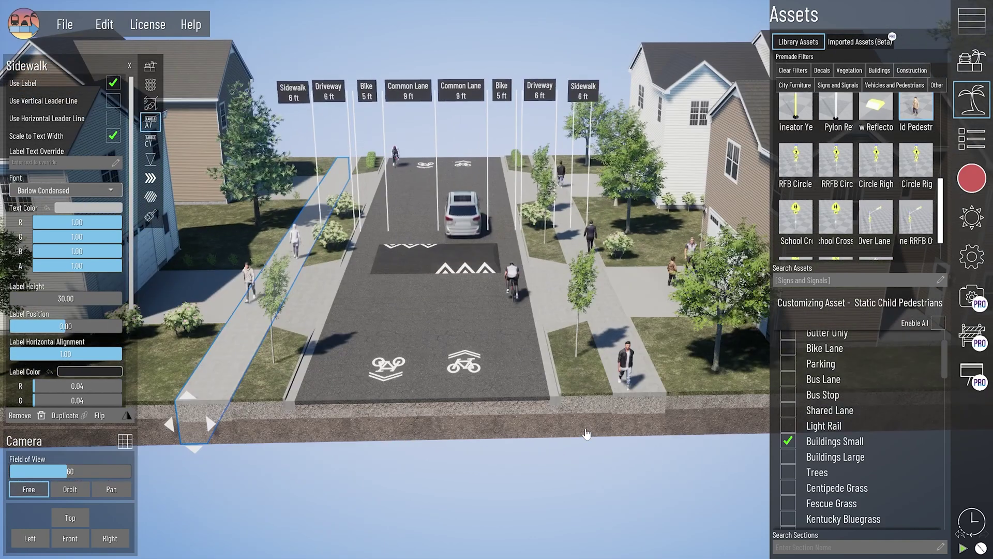
click(647, 403)
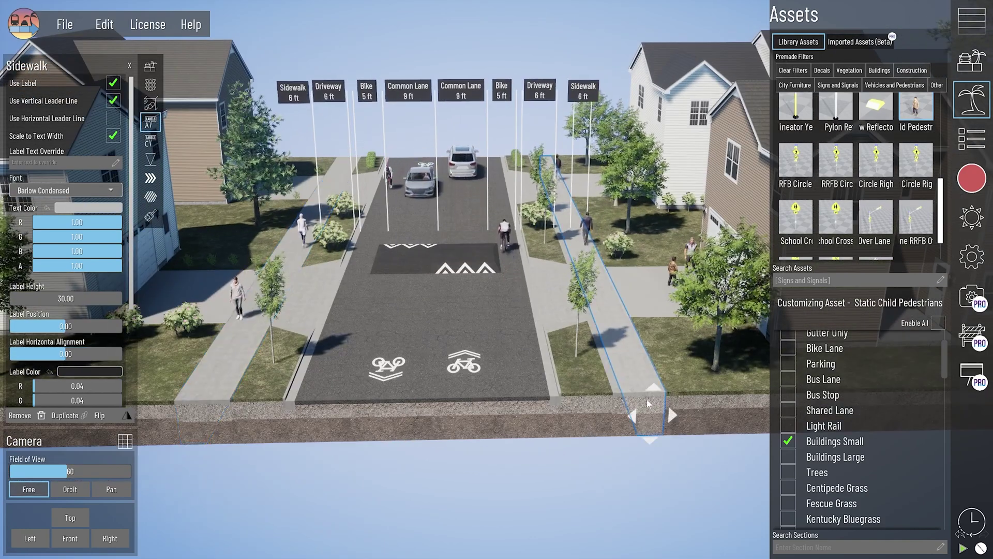
click(113, 101)
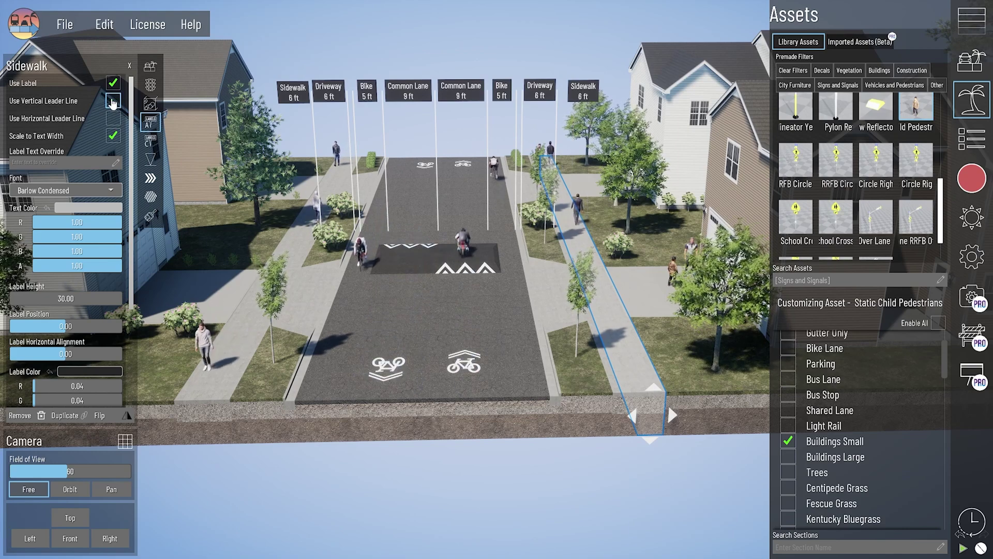
scroll(68, 293, down, 3)
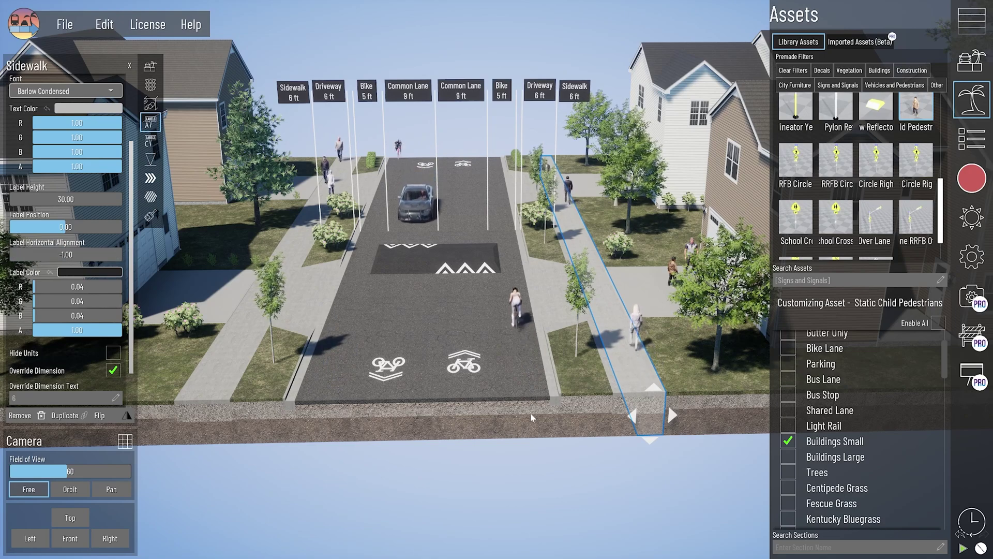
right_drag(530, 412, 407, 368)
click(567, 454)
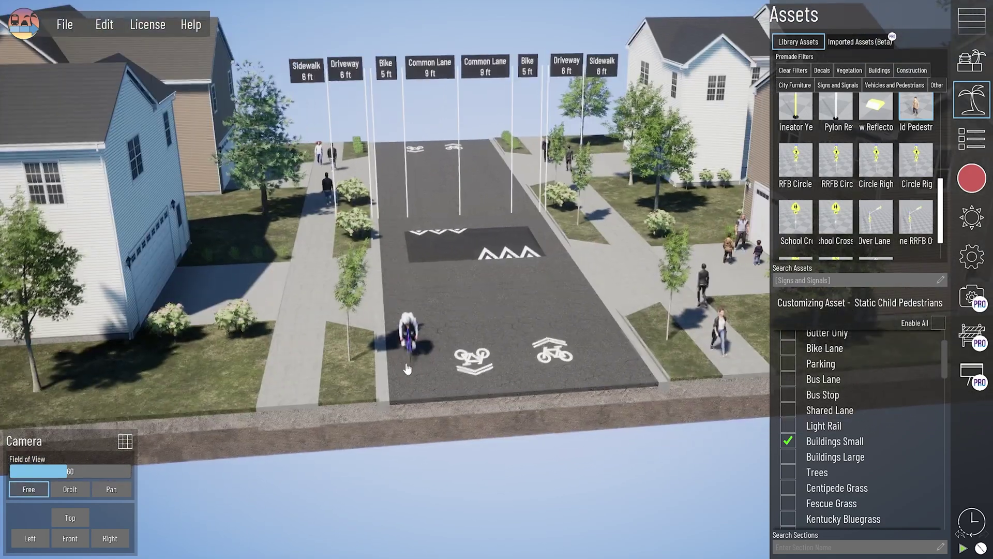
Rename the Common Lane section nearer the white house as Shared Lane
right_drag(518, 286, 432, 436)
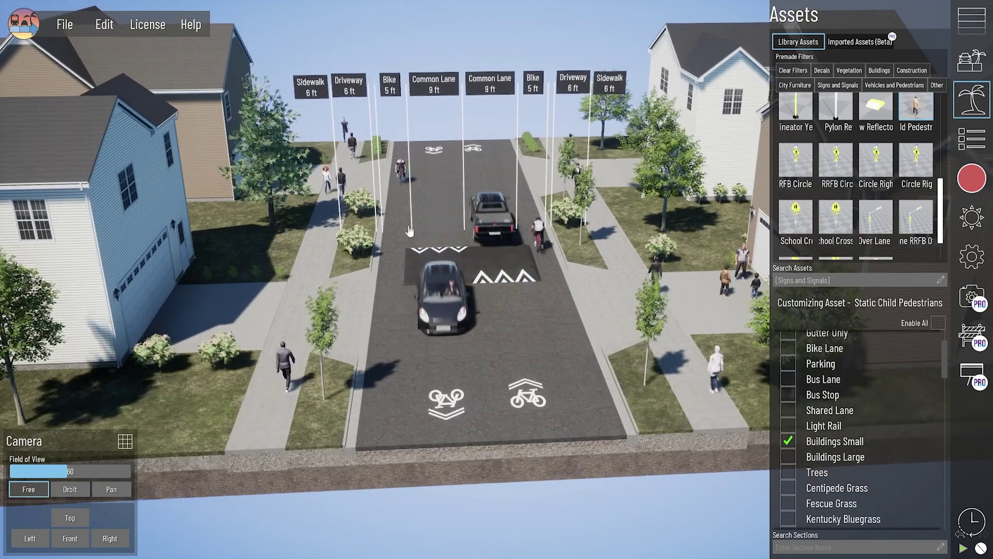
middle_drag(410, 231, 454, 247)
scroll(443, 288, up, 2)
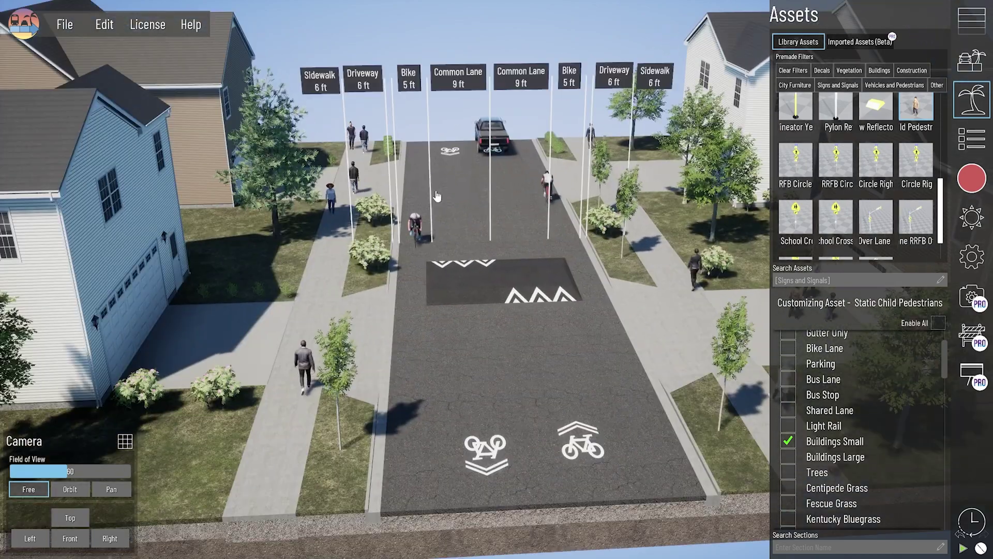
click(460, 383)
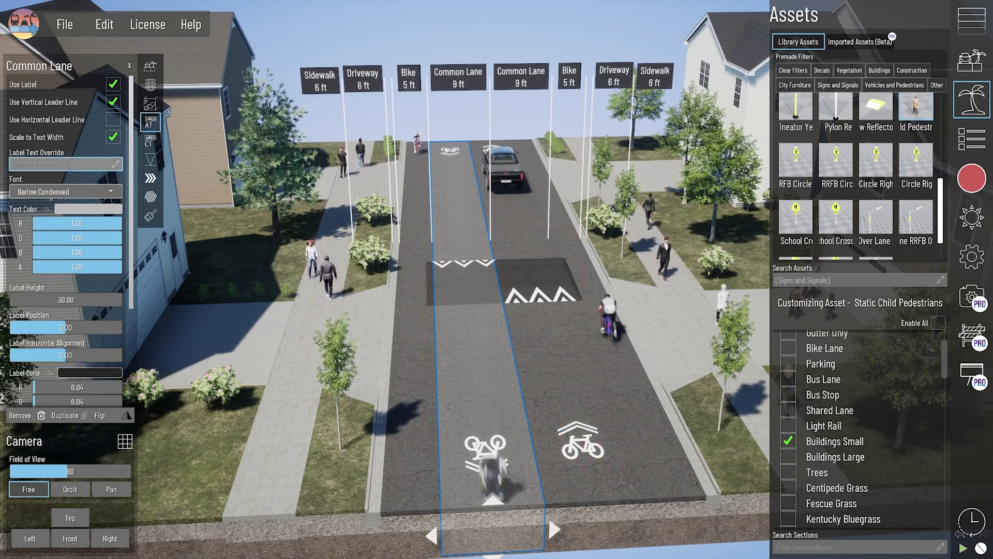
click(148, 72)
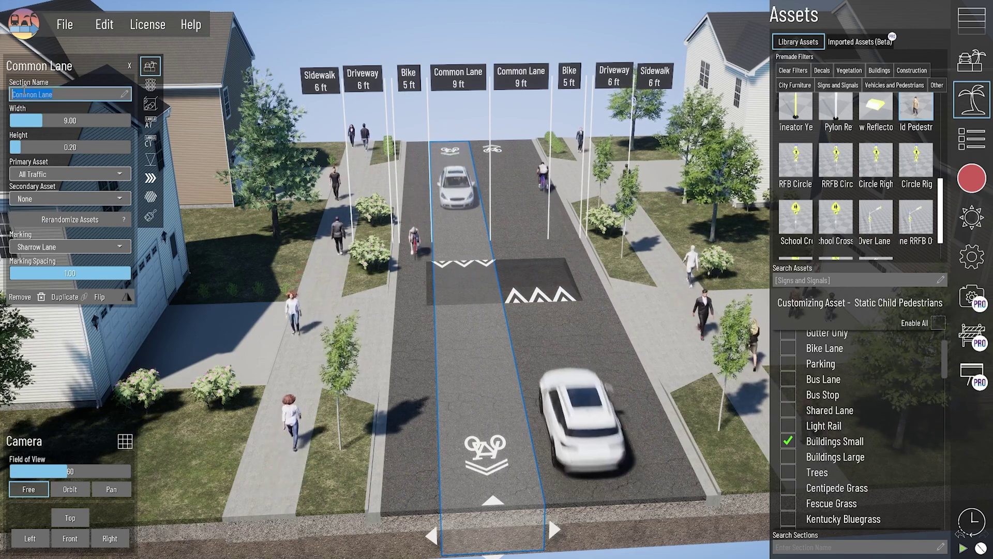
text(s)
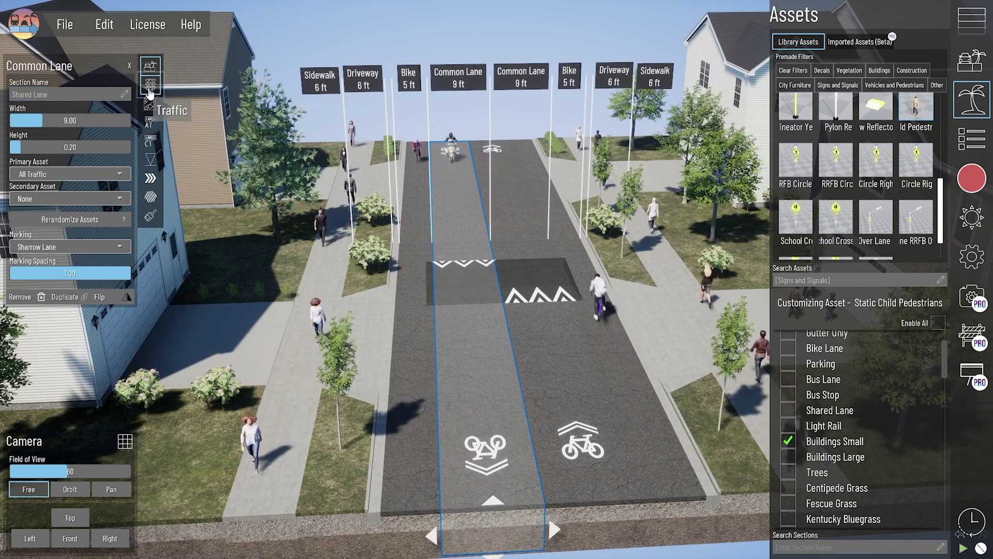
Turn off the section label of the Bike section on the white-house side of the road
click(391, 298)
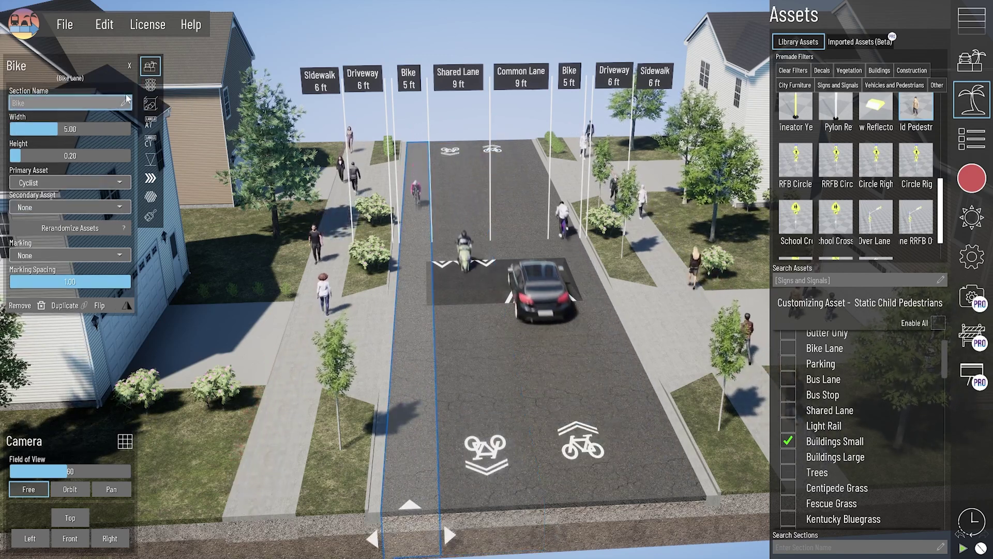
click(150, 84)
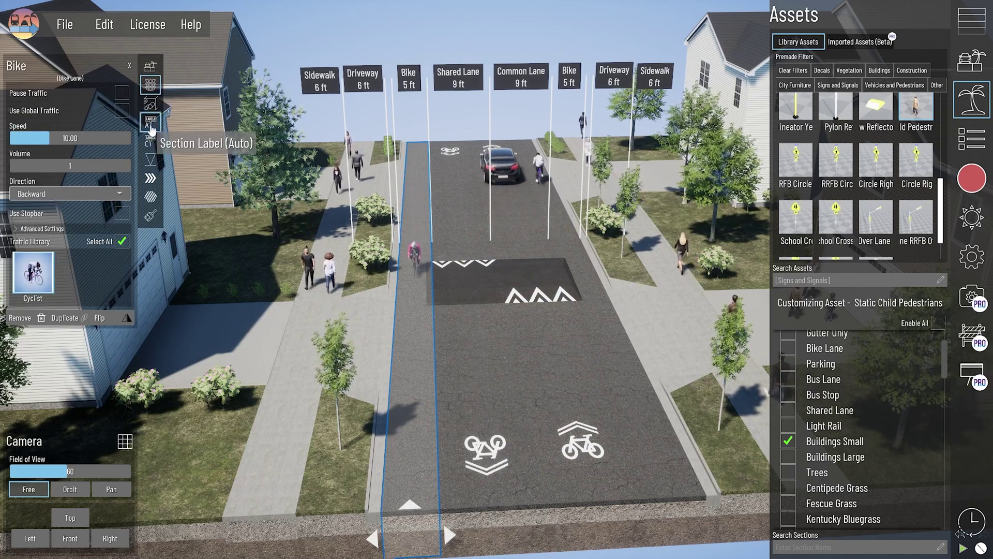
click(151, 125)
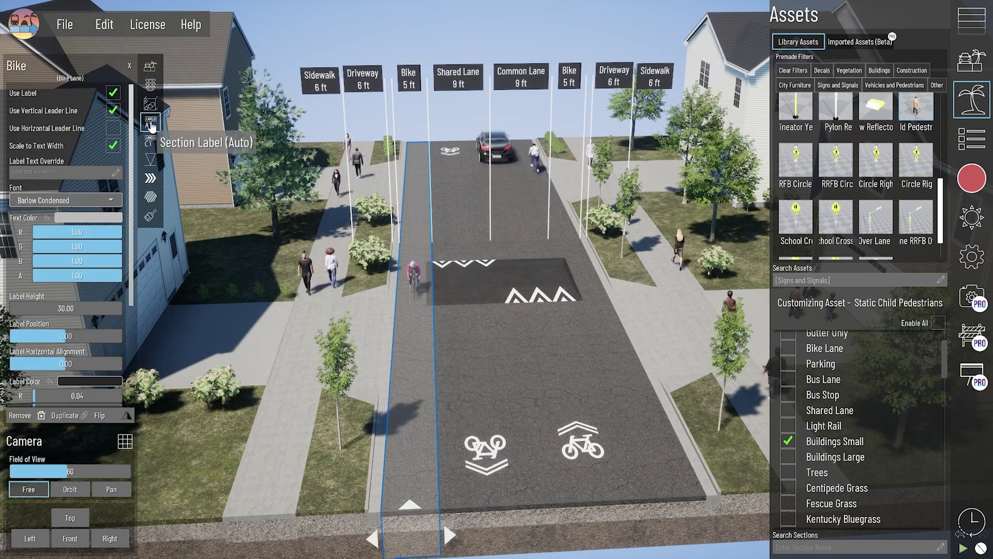
click(113, 94)
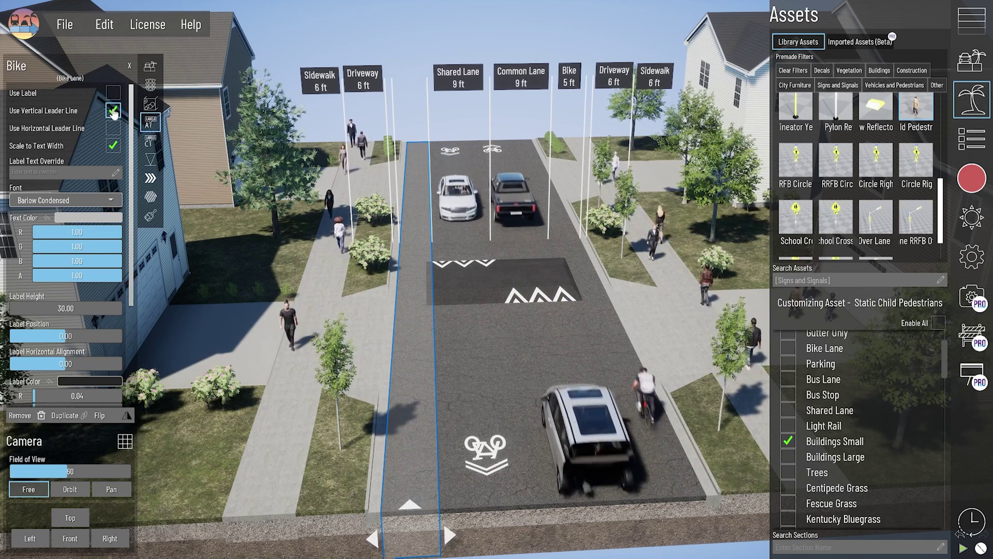
Override the label dimension of the Shared Lane section on the white-house side with 14 and deselect the section
click(458, 216)
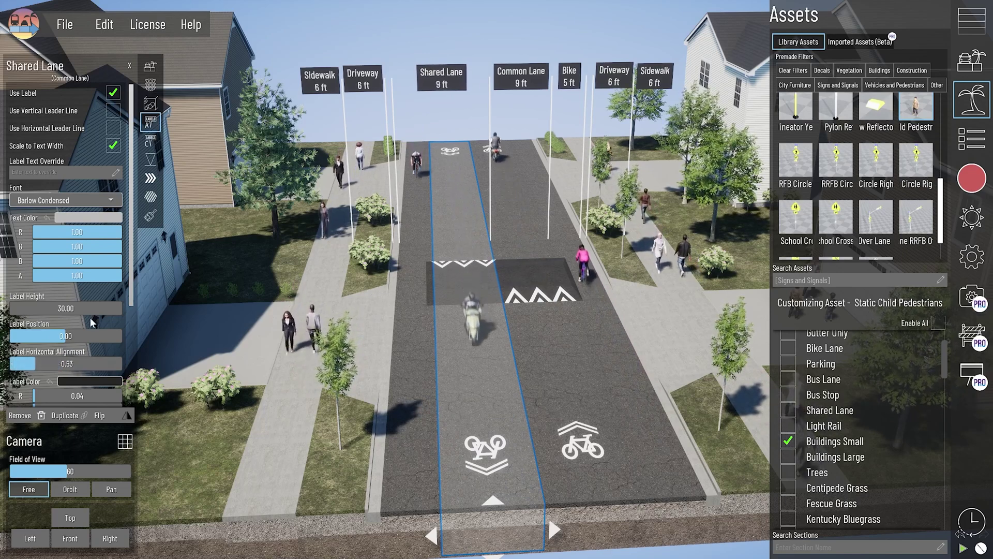
scroll(91, 321, down, 3)
click(113, 321)
click(72, 348)
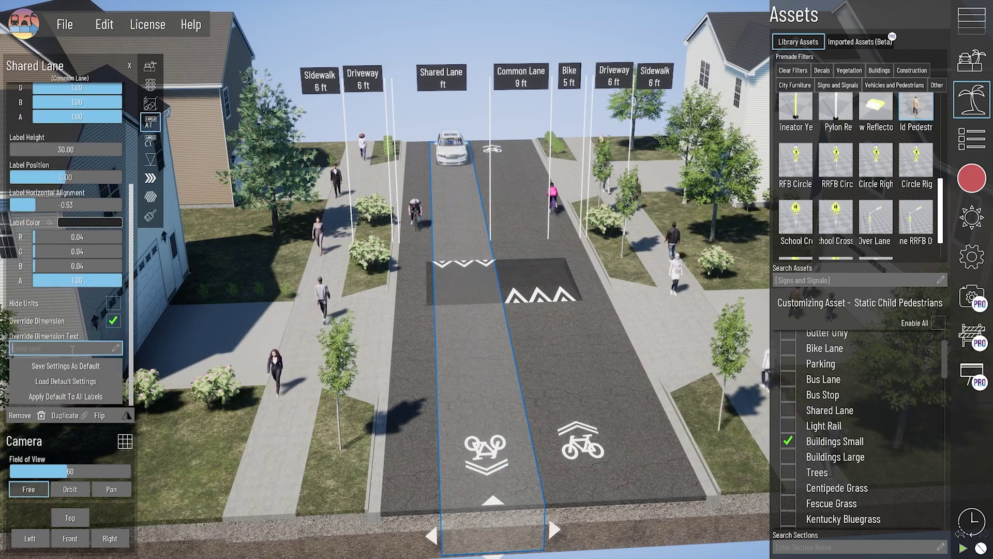
text(14)
key(BackSpace)
key(BackSpace)
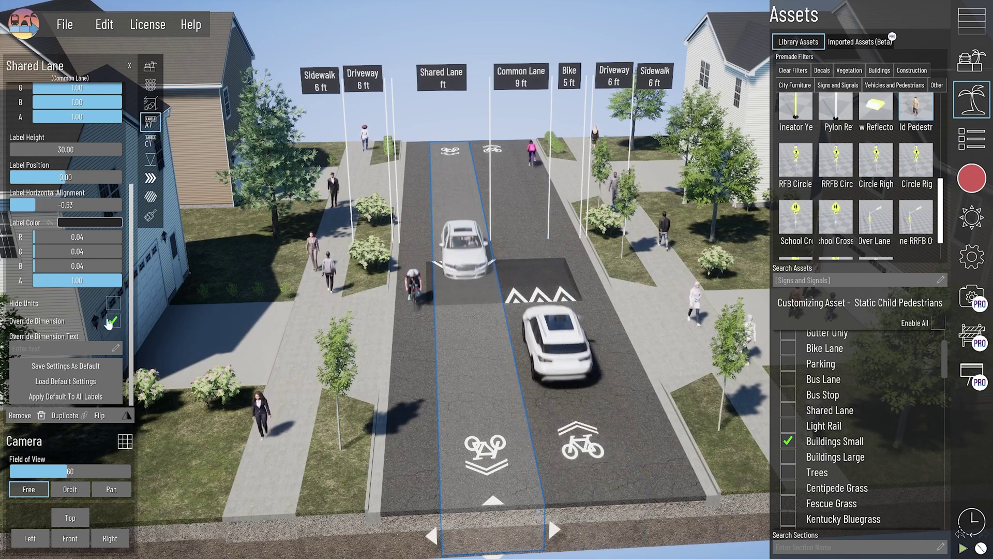
text(14)
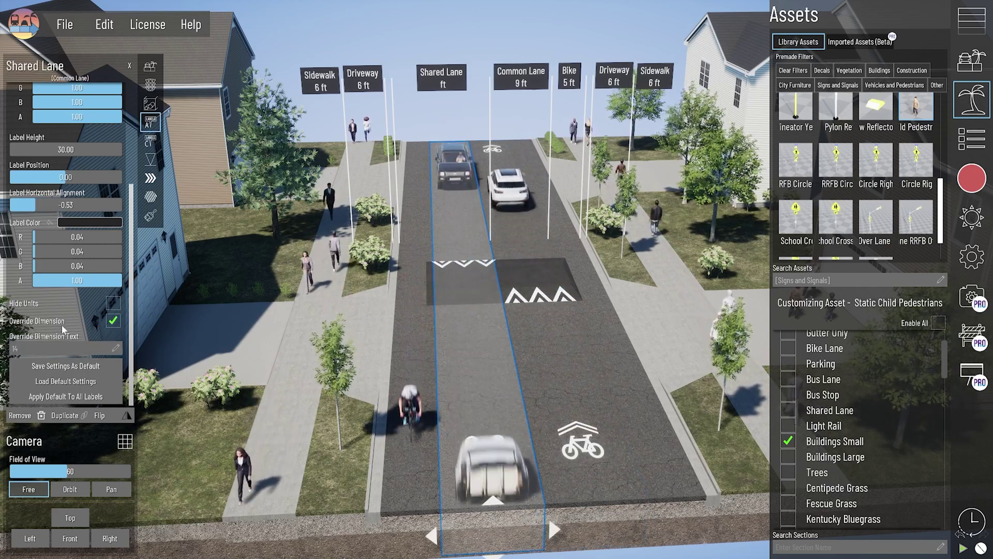
click(456, 122)
Override the label dimension of the Common Lane section on the tan-house side with 14
click(527, 390)
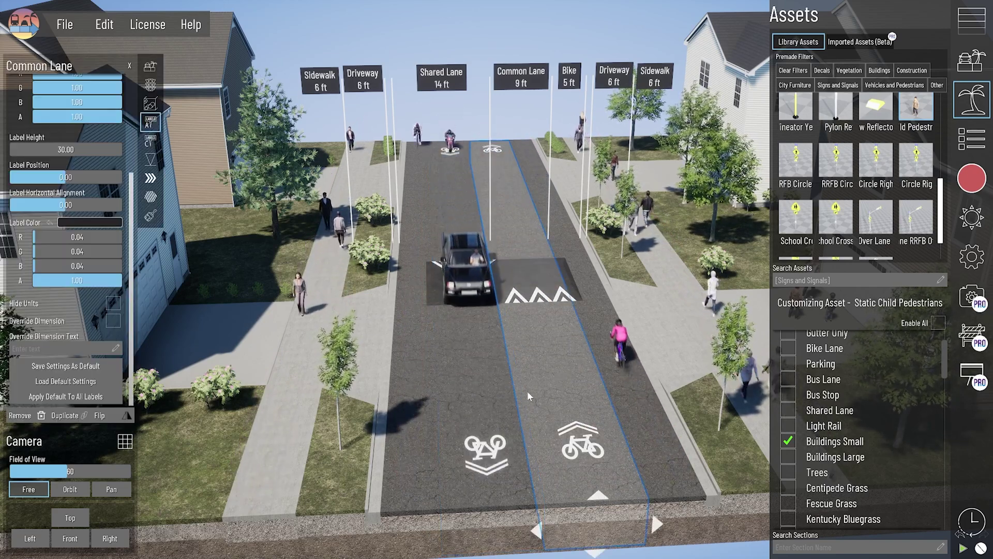
scroll(91, 145, down, 3)
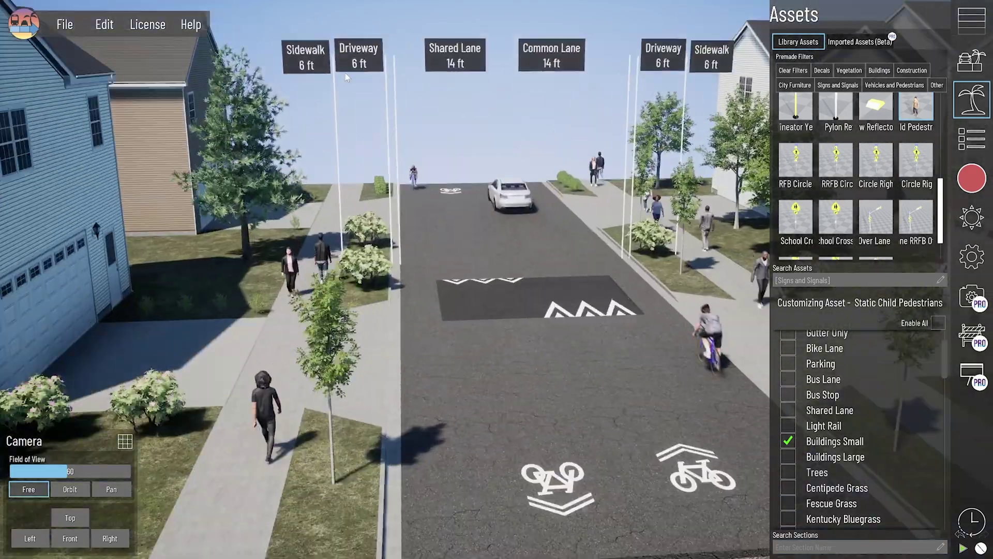
Check the driveway sections on both sides and review the labelled street from several angles
click(346, 77)
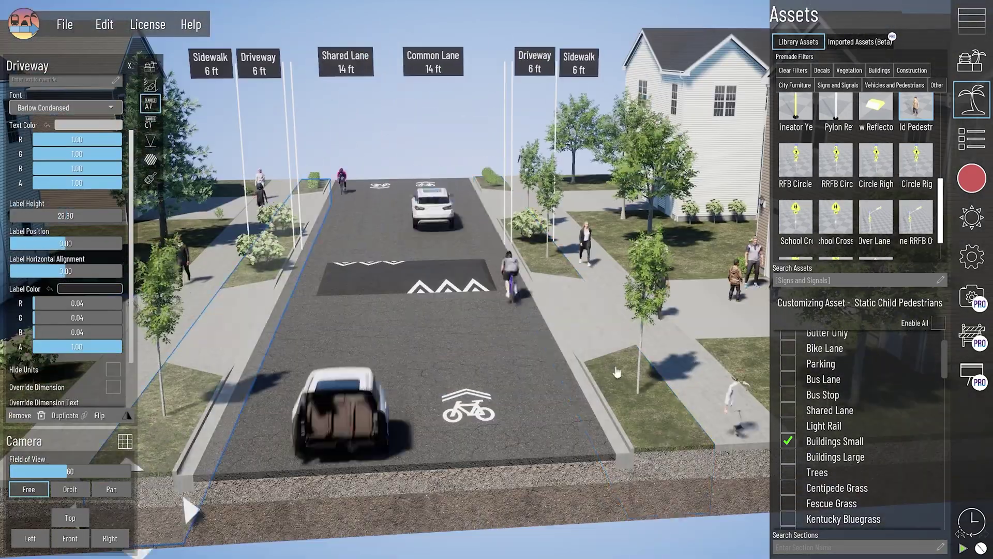
click(617, 372)
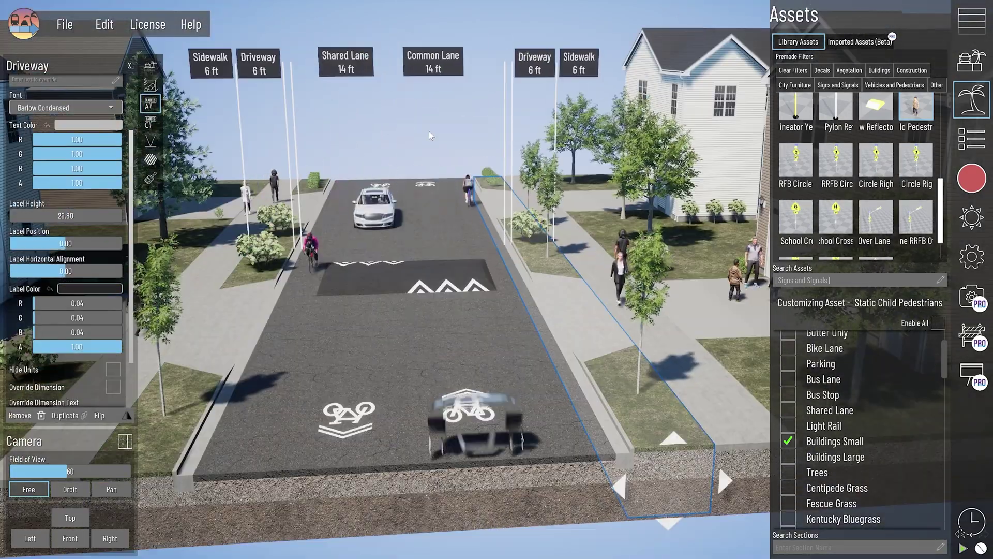
click(430, 132)
right_drag(281, 235, 277, 248)
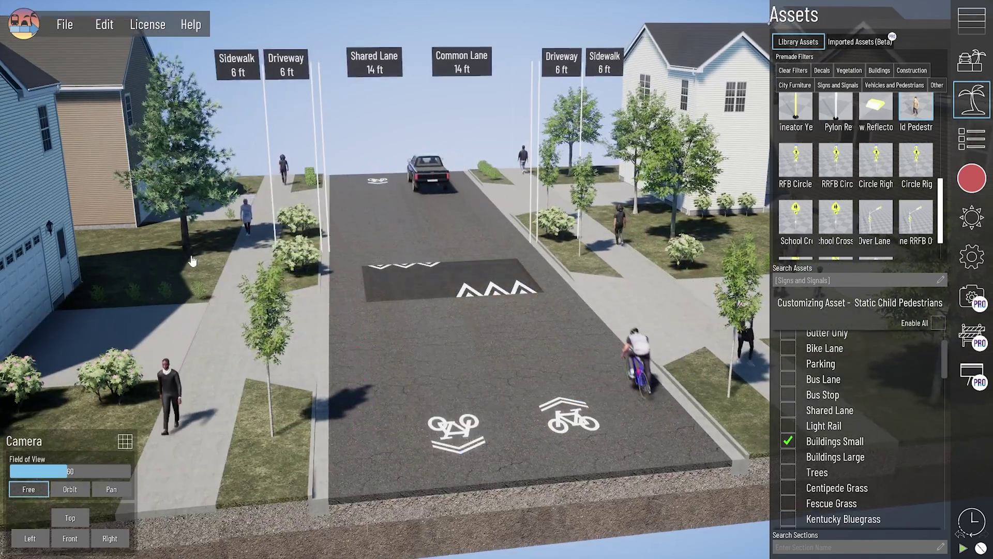
right_drag(191, 260, 264, 263)
right_drag(494, 326, 480, 352)
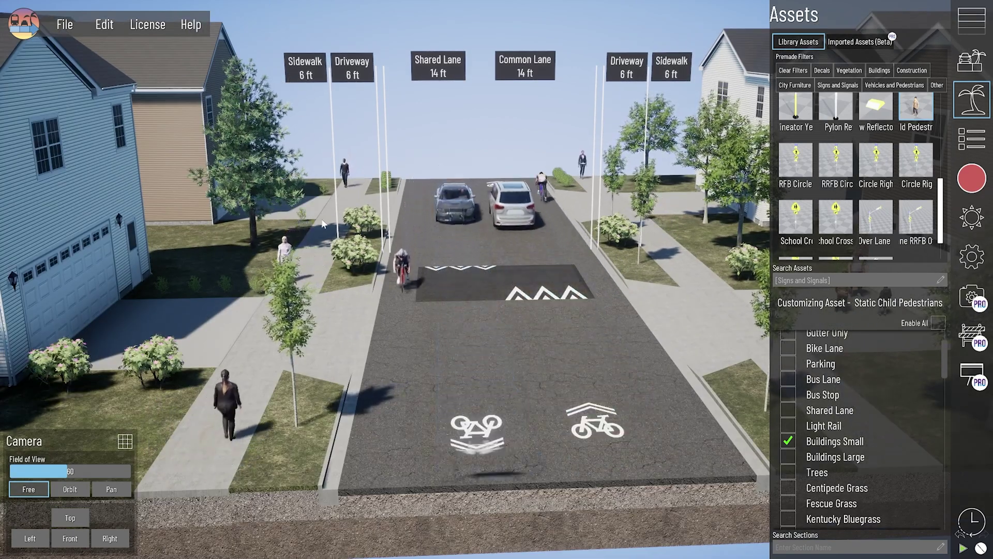
right_drag(323, 275, 295, 292)
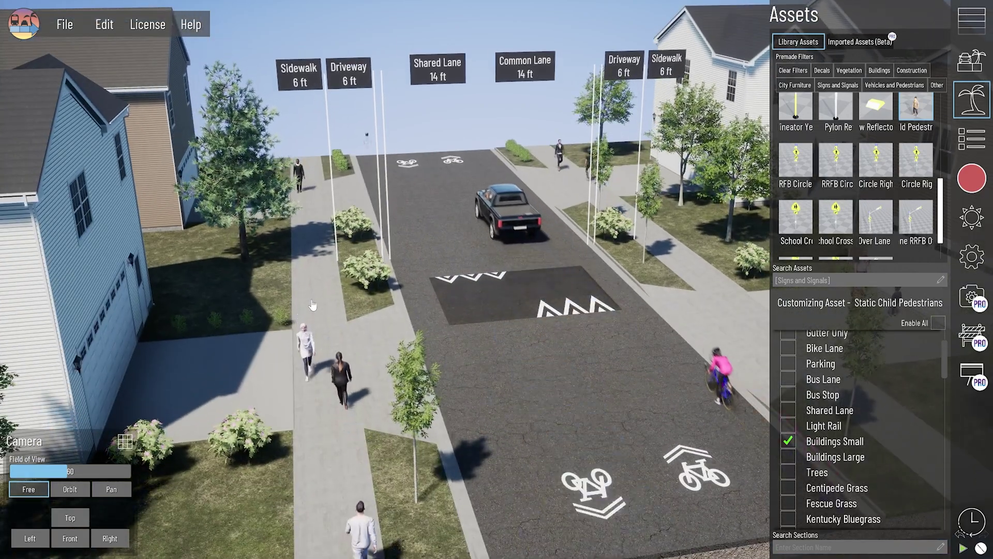
right_drag(554, 478, 549, 473)
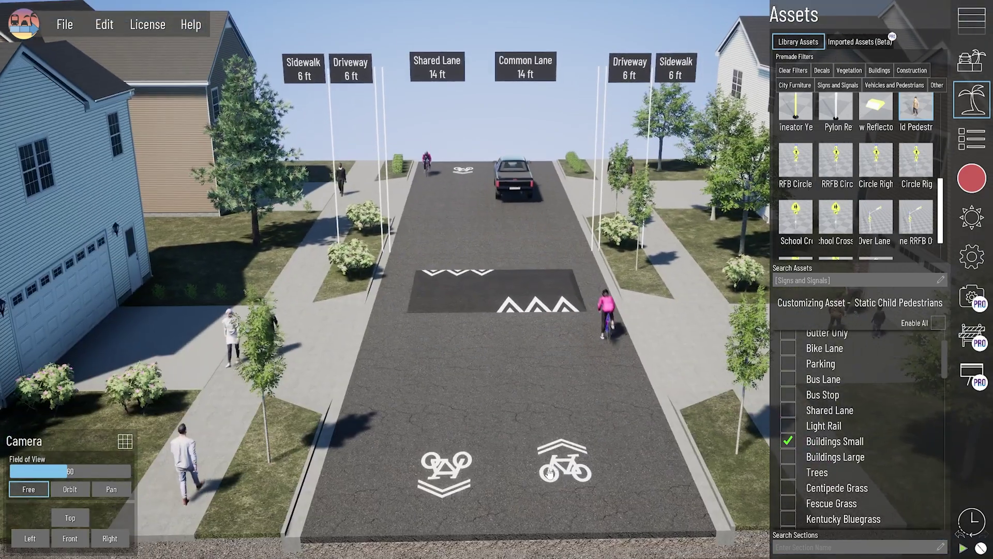
Find the Invisible Section in the road section library and insert it between the Shared Lane and the Common Lane
click(970, 31)
scroll(853, 275, down, 10)
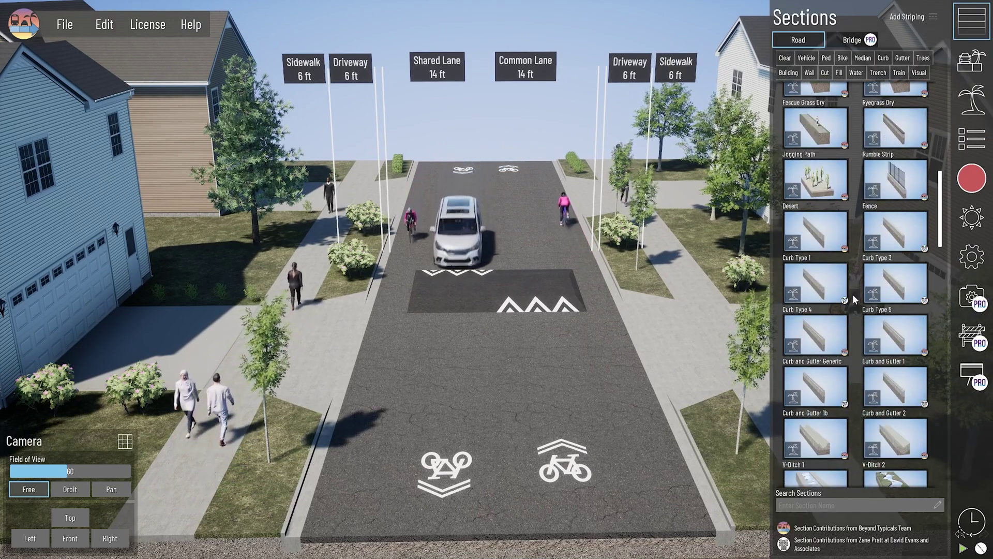
scroll(856, 298, down, 15)
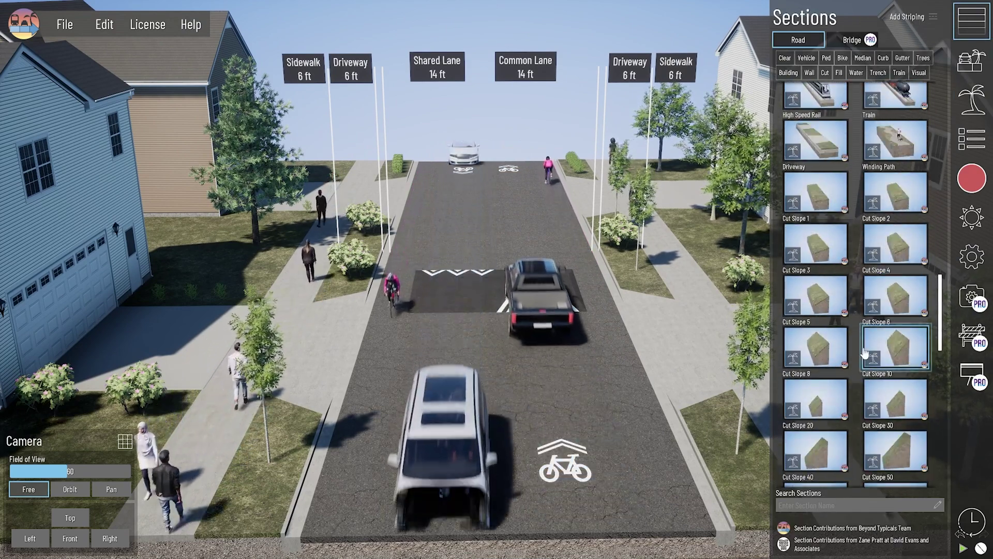
scroll(865, 353, down, 15)
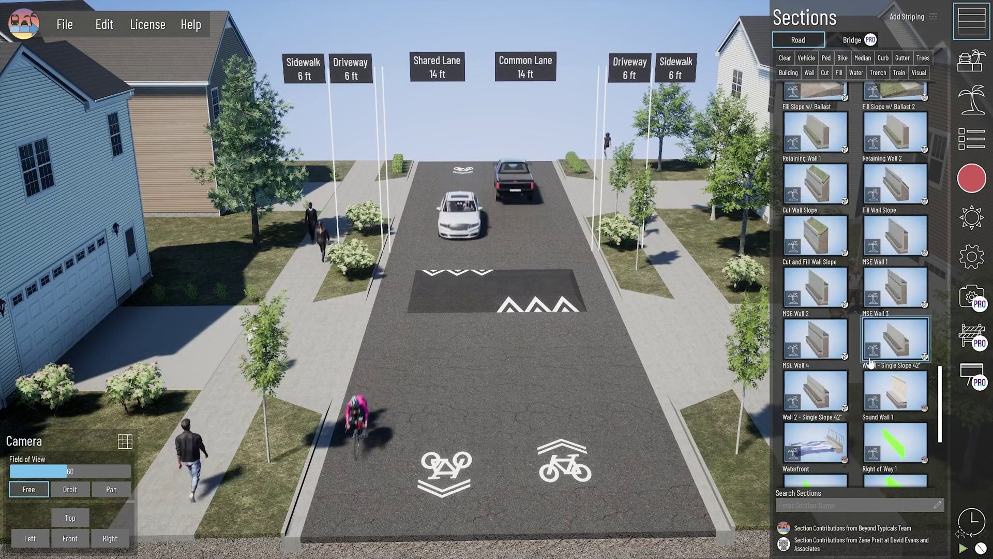
scroll(871, 364, down, 6)
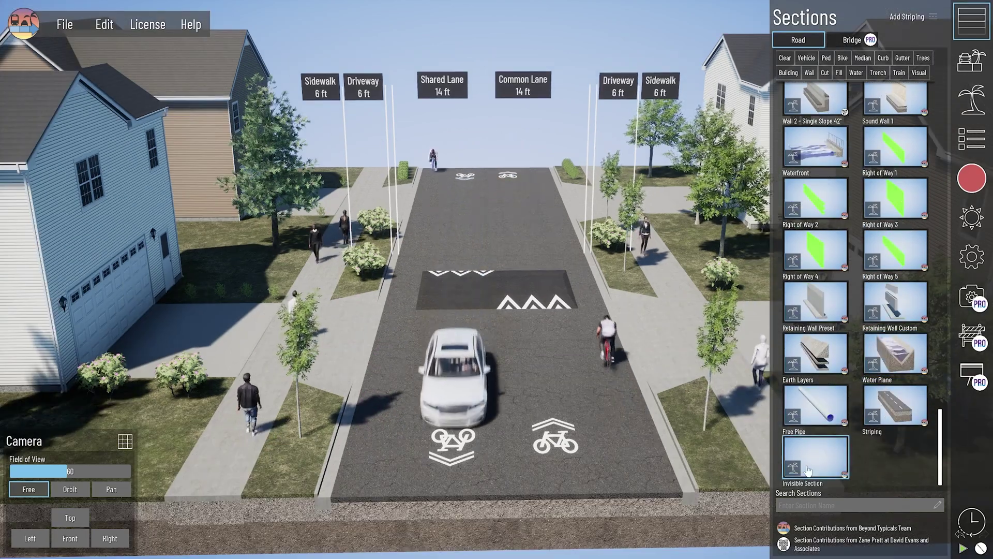
drag(808, 471, 465, 447)
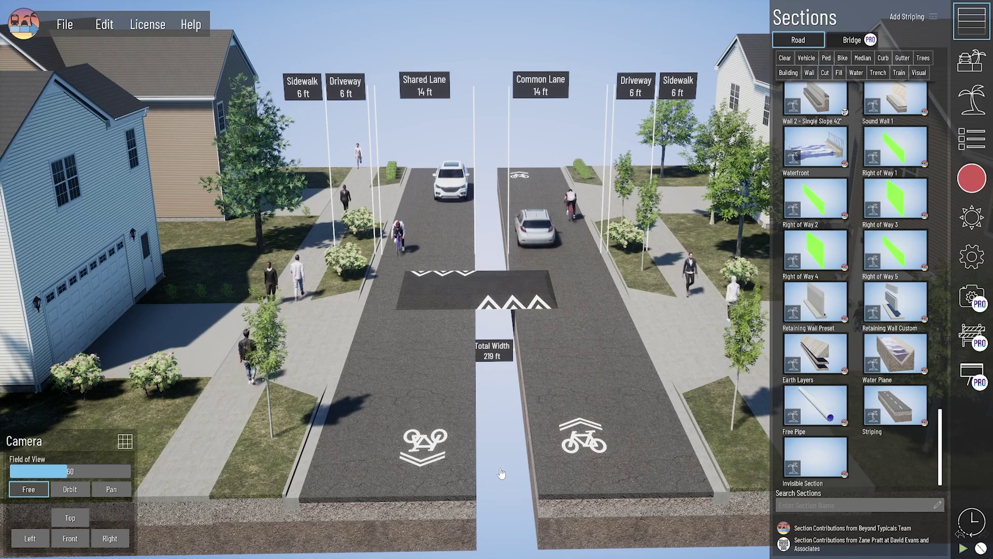
Set the width of the invisible section between the two lanes to 0 and deselect it
click(499, 492)
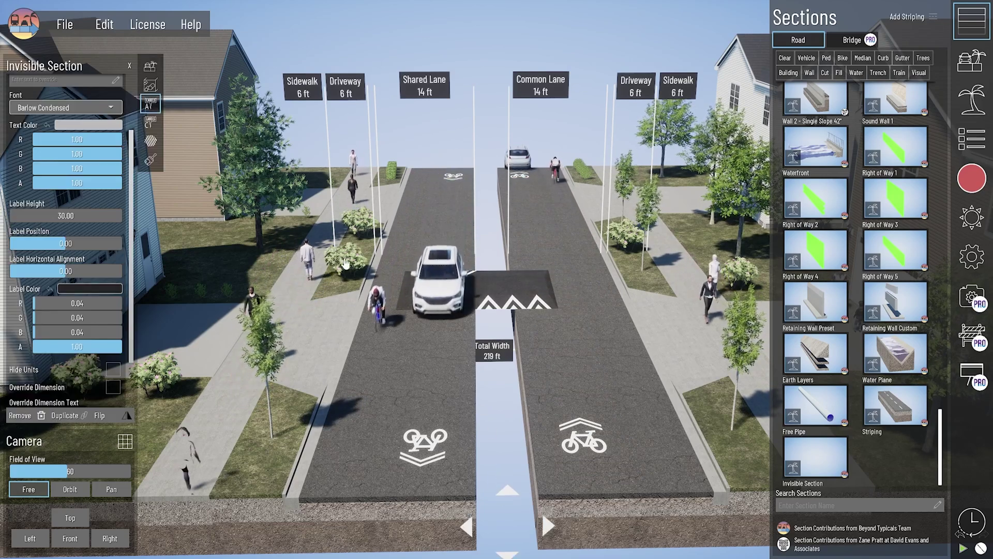
click(147, 70)
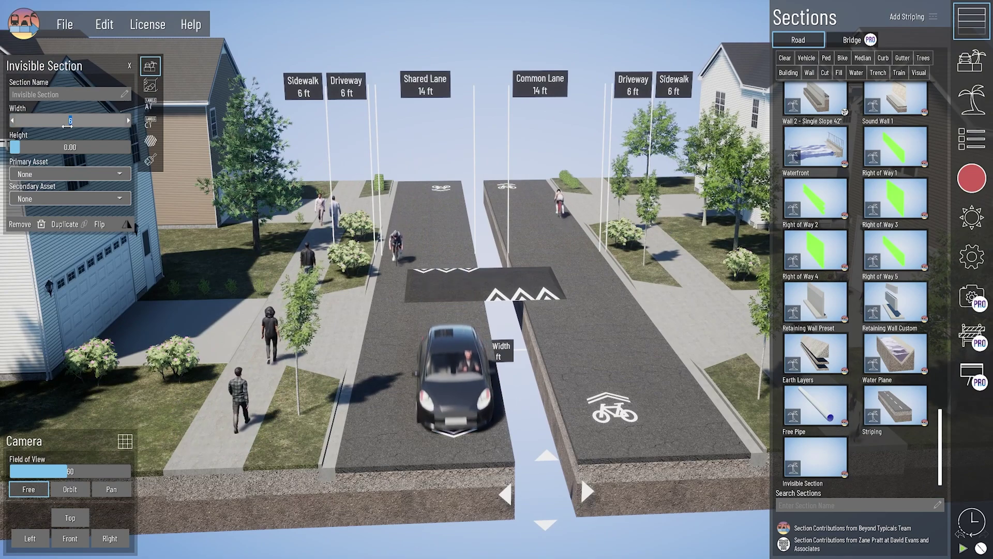
text(0)
key(Return)
click(487, 238)
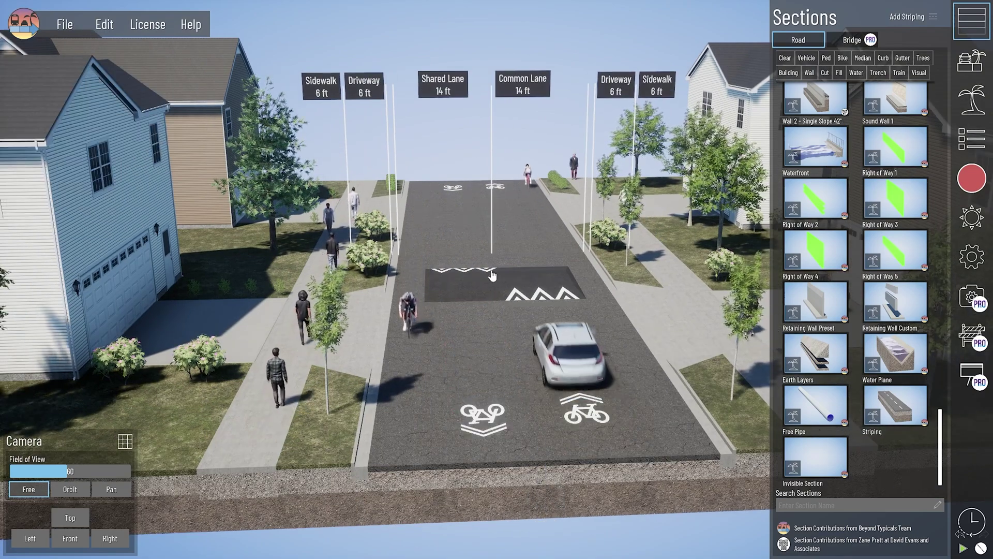
Insert an Invisible Section between the white house's yard and the sidewalk and set its width to 0
middle_drag(464, 380, 517, 363)
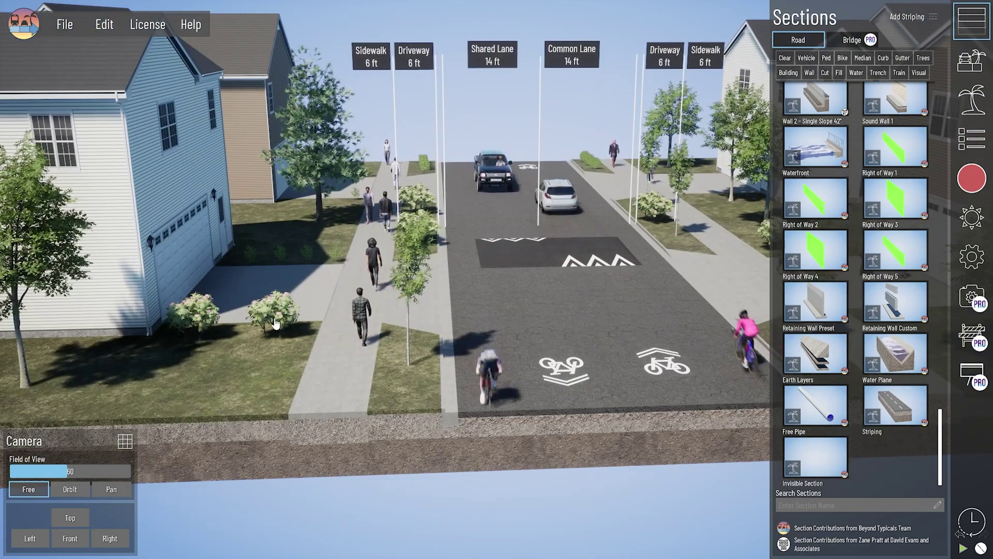
middle_drag(276, 323, 593, 414)
drag(819, 454, 384, 467)
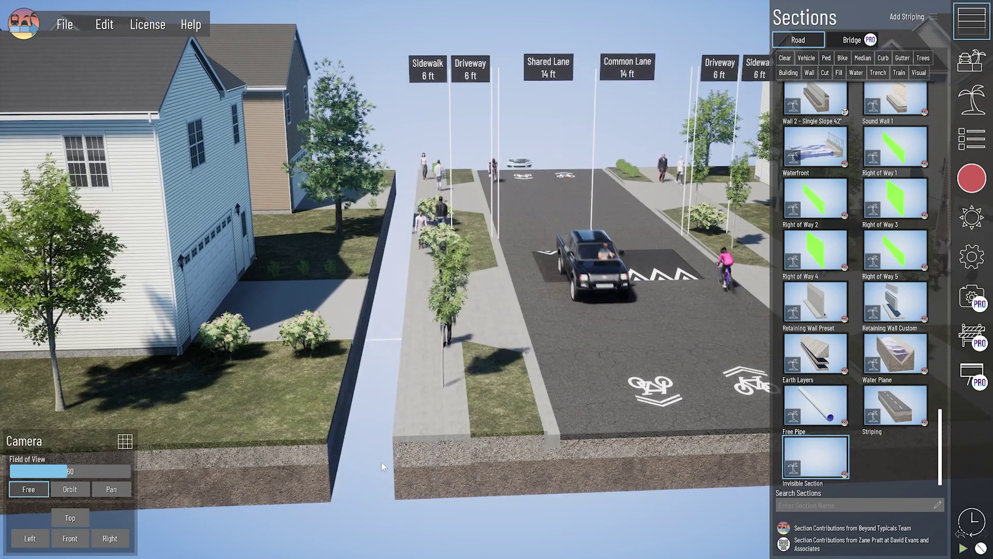
click(382, 474)
click(73, 121)
text(0)
key(Return)
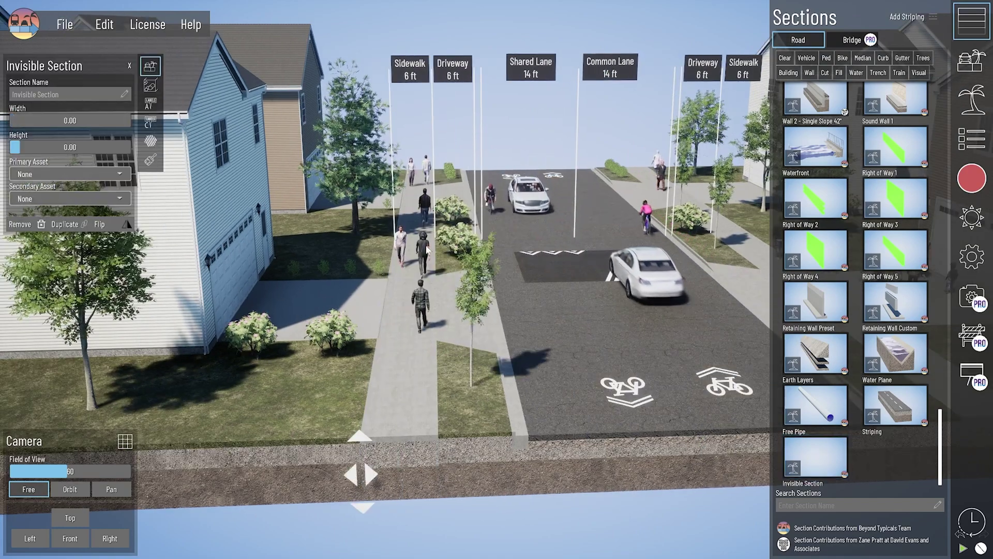
Insert an Invisible Section between the sidewalk and the tan house's yard and set its width to 0
middle_drag(509, 339, 166, 317)
drag(815, 457, 544, 417)
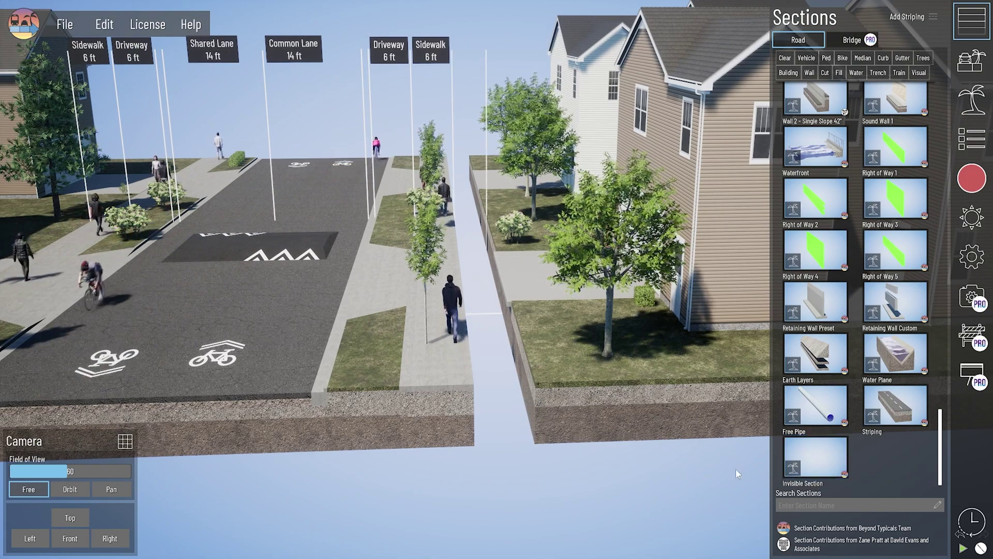
click(510, 429)
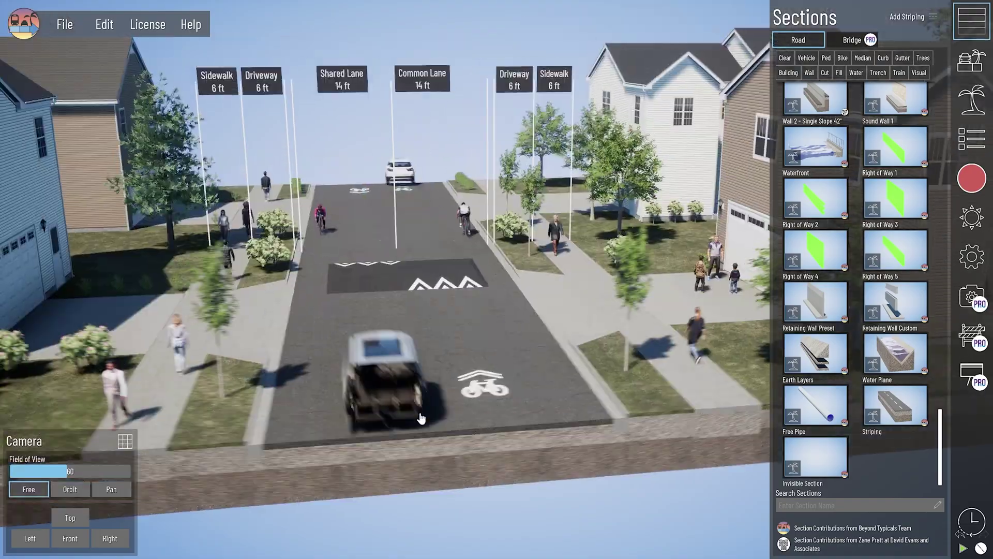
Rename the tan-house-side Common Lane section as Shared Lane and shift its label away from the road's centre line
click(497, 336)
click(150, 123)
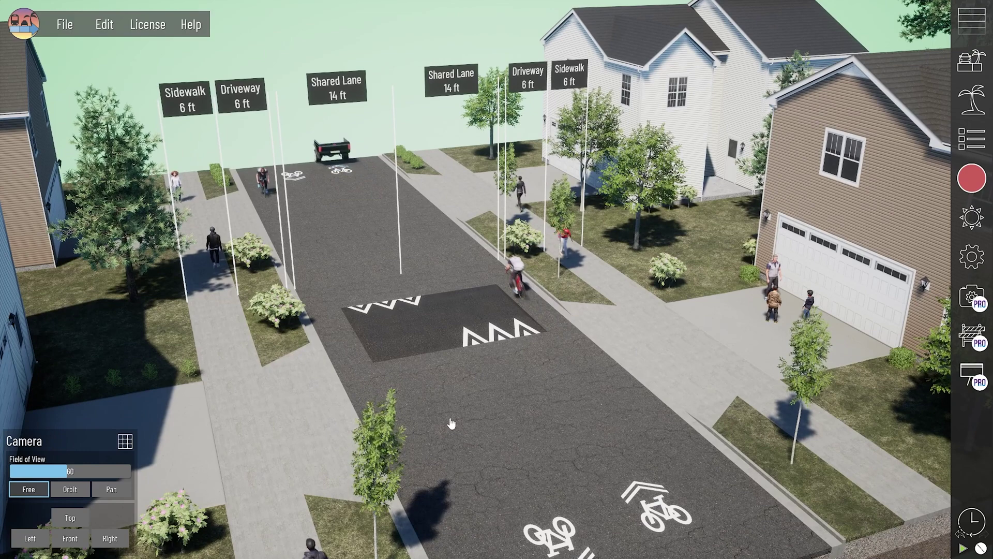
Turn on the stopbar in the traffic settings of both Shared Lane sections
click(460, 415)
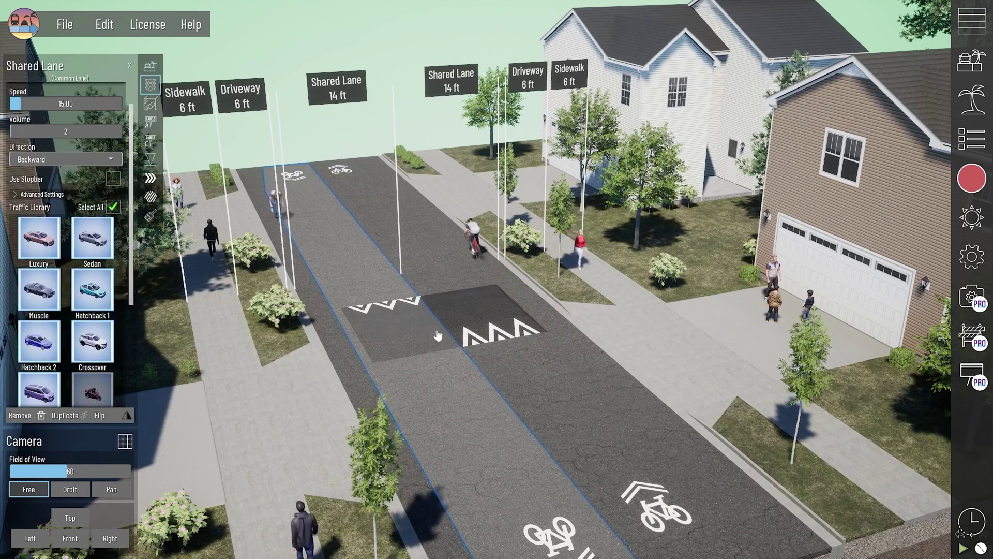
click(114, 179)
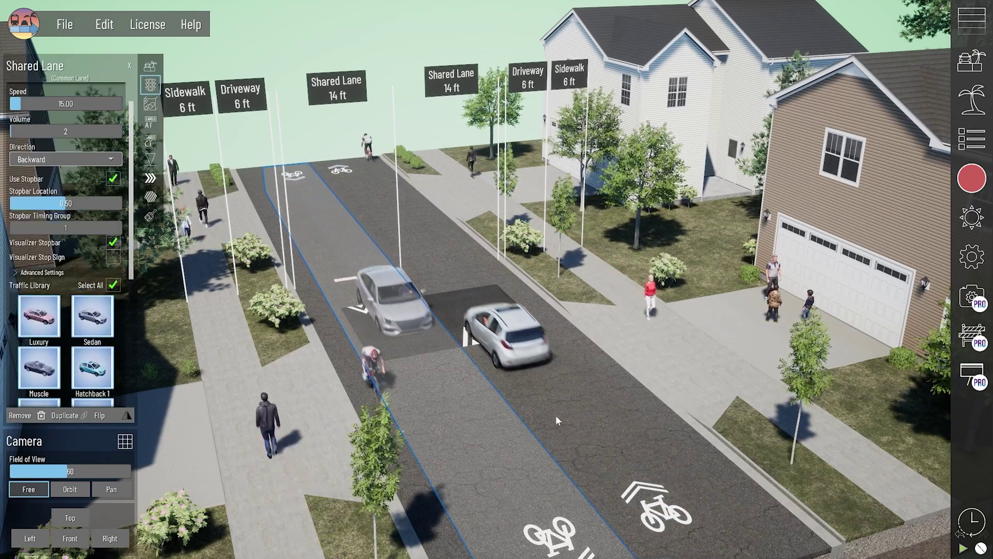
click(556, 417)
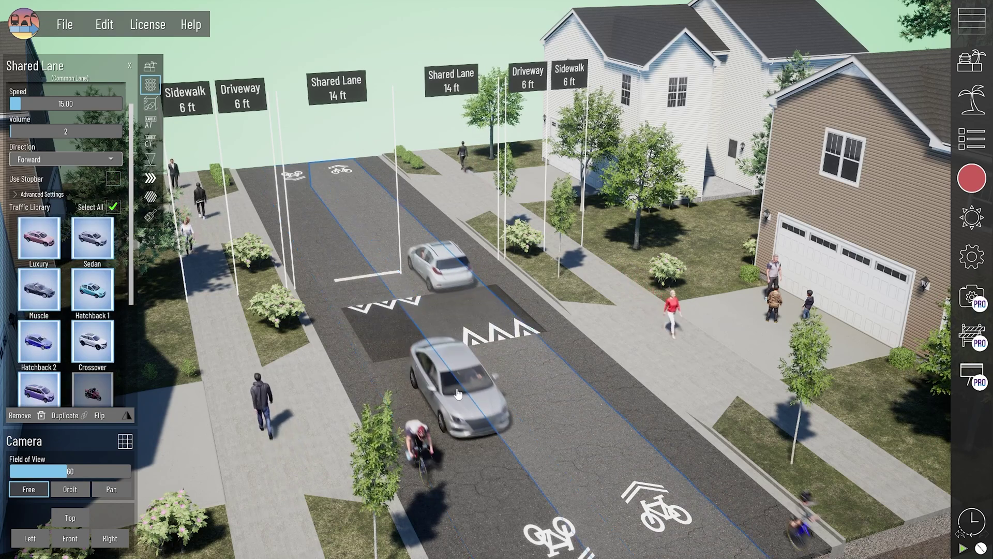
click(115, 181)
Set the stopbar location of the Shared Lane section on the white-house side to 0.37
right_drag(536, 334, 496, 329)
click(418, 365)
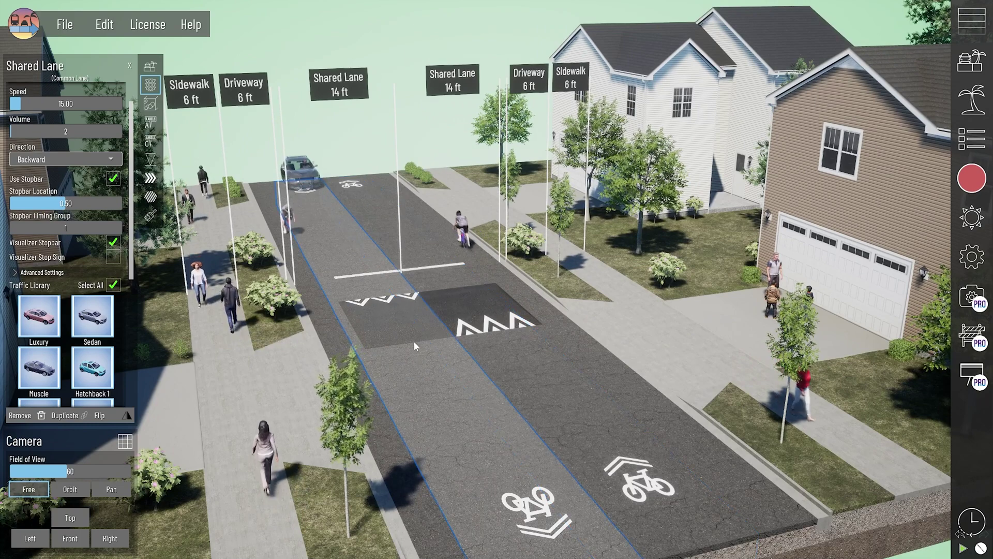
mouse_move(66, 203)
mouse_down()
mouse_move(23, 203)
mouse_move(52, 203)
mouse_up()
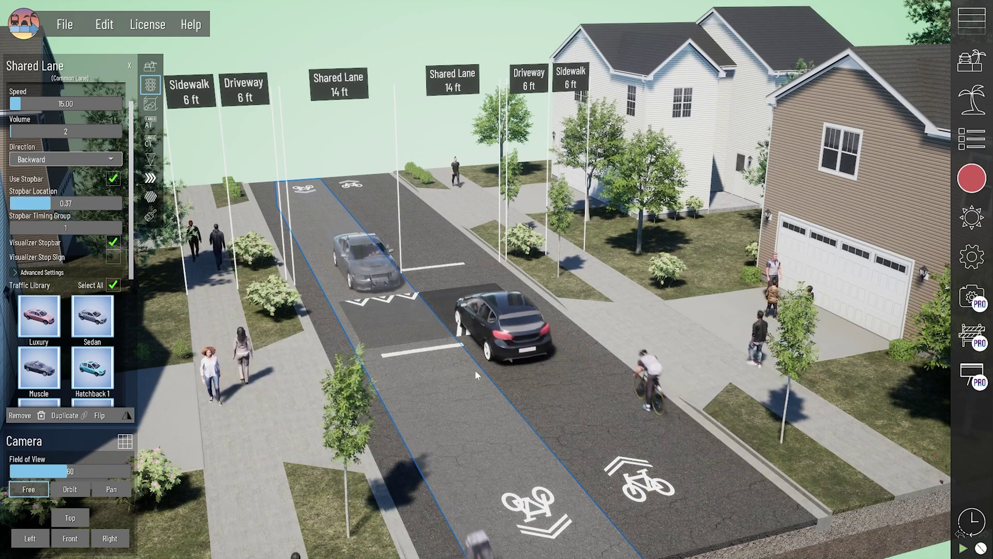
Turn on the visualizer stop sign for the backward-direction Shared Lane section
right_drag(476, 374, 510, 401)
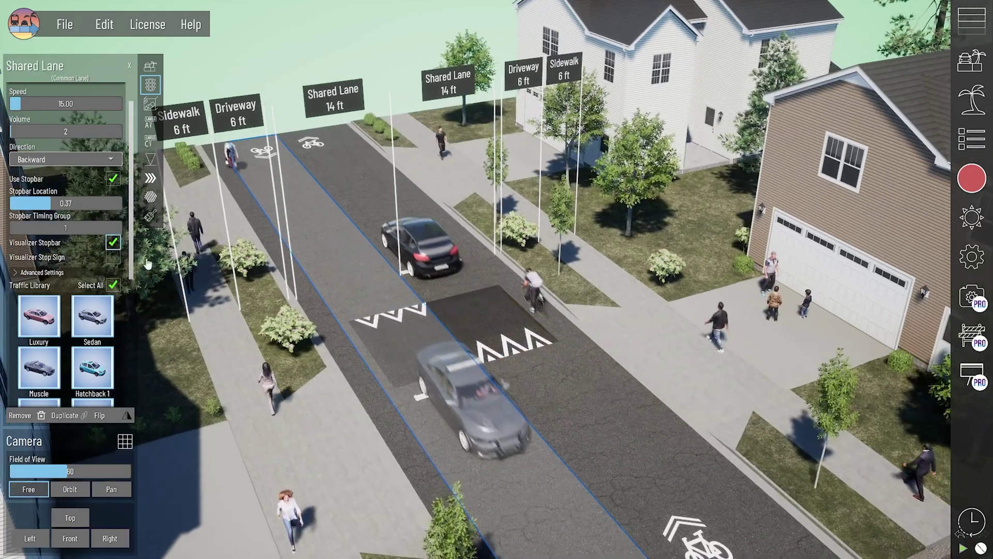
right_drag(529, 397, 533, 381)
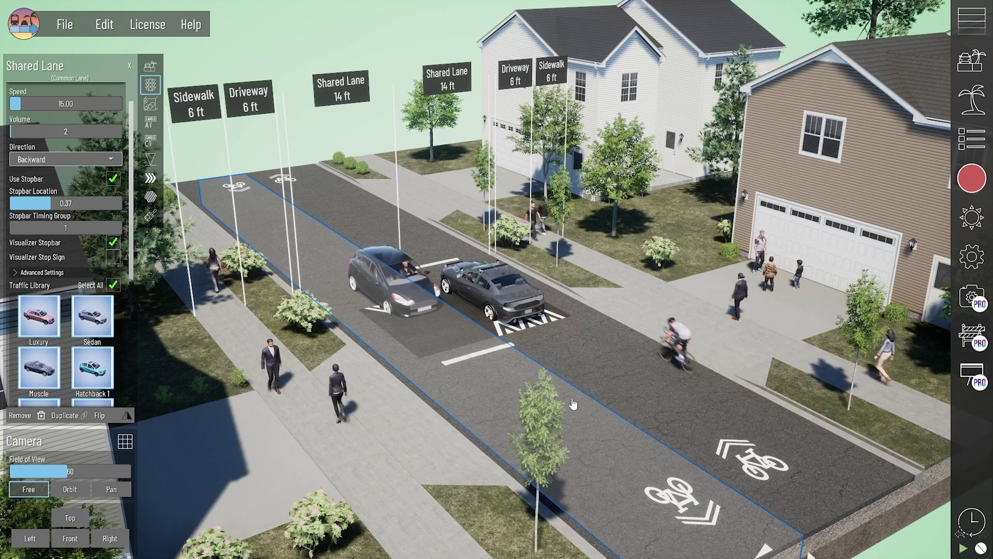
right_drag(573, 404, 858, 205)
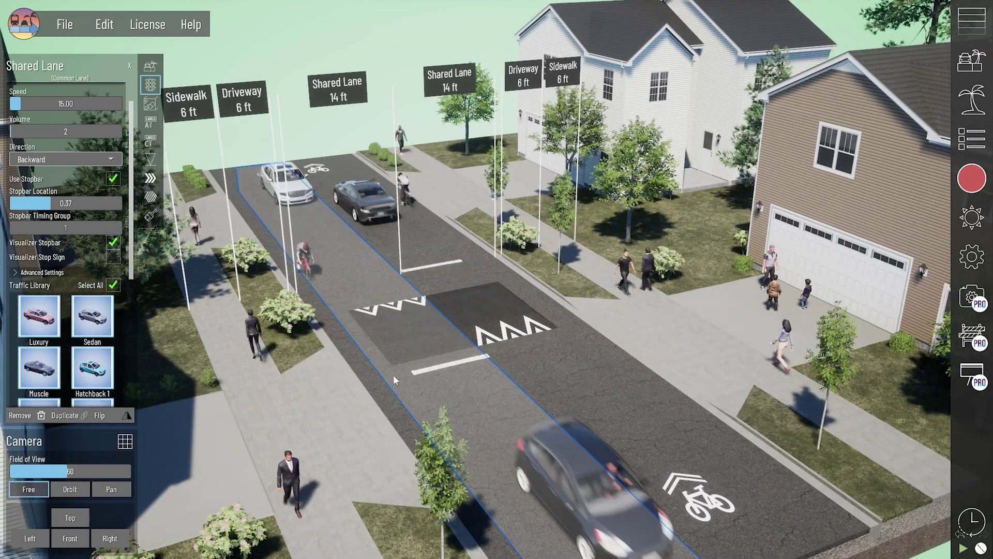
click(112, 258)
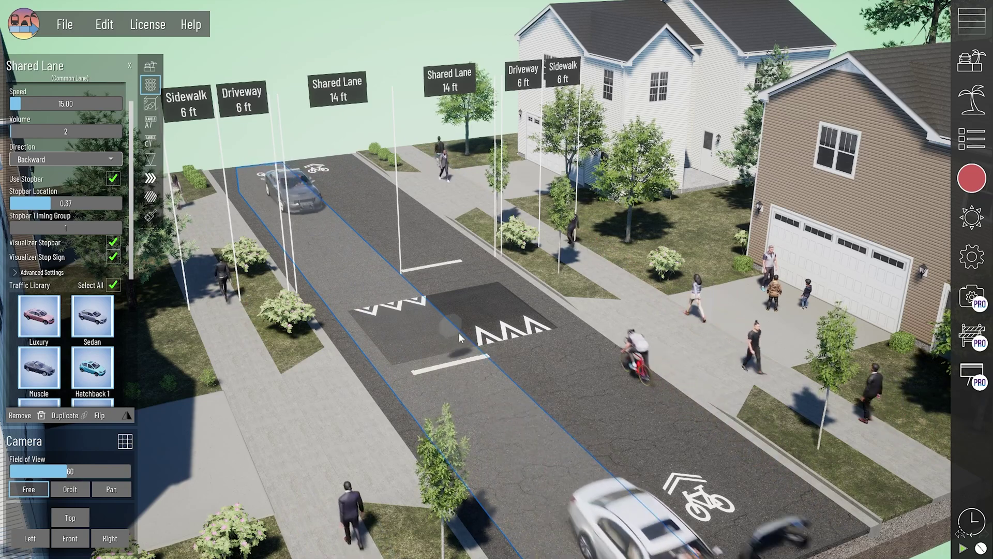
right_drag(439, 346, 564, 329)
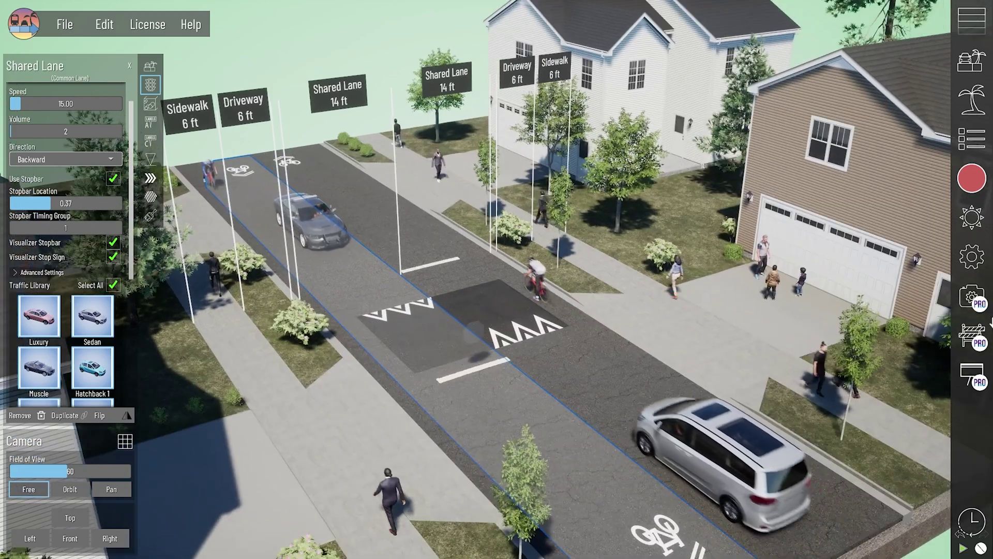
Edit the stopbar timer durations of intersection Stages 1 through 4 in the global traffic settings
click(973, 259)
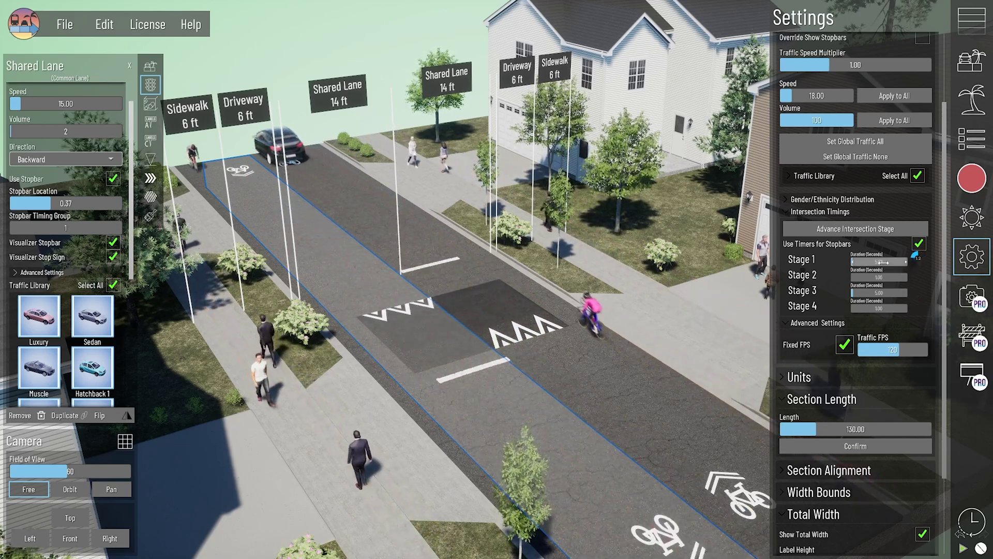
right_drag(501, 404, 492, 406)
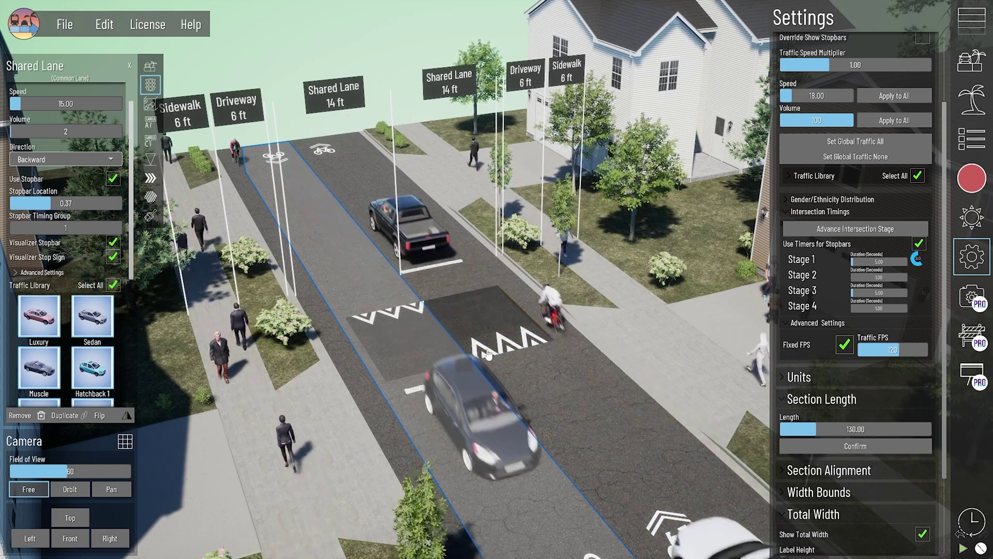
scroll(383, 253, down, 1)
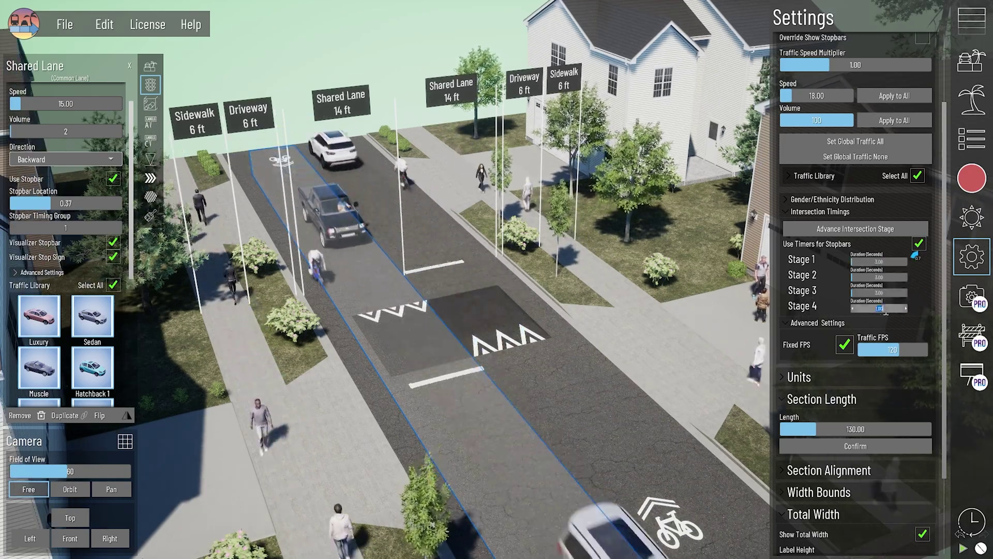
Set the stopbar location of the backward-direction Shared Lane section to 0.38
click(150, 66)
click(380, 70)
click(357, 248)
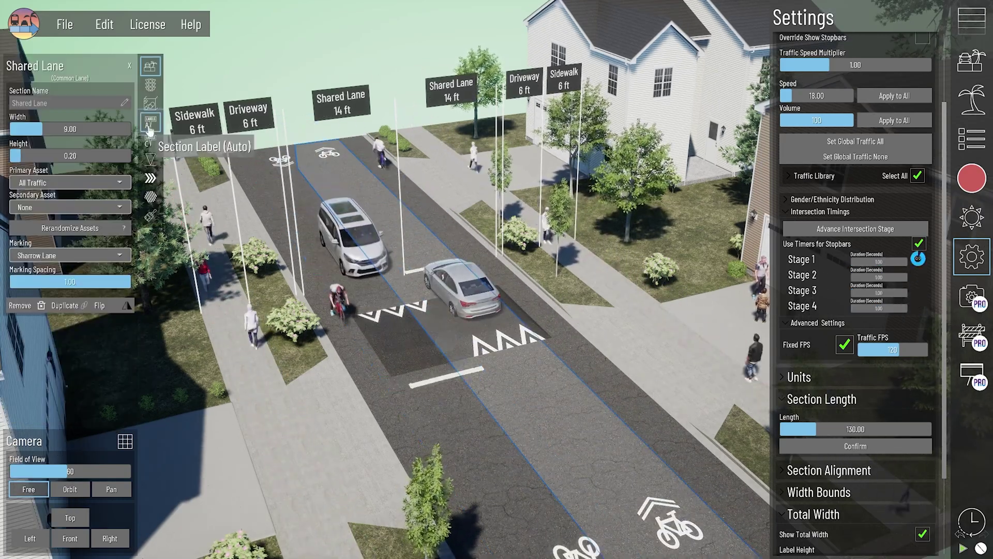
click(150, 84)
drag(67, 204, 52, 204)
click(380, 69)
Turn off the visualizer stopbar in the traffic settings of both Shared Lane sections
click(445, 393)
click(112, 242)
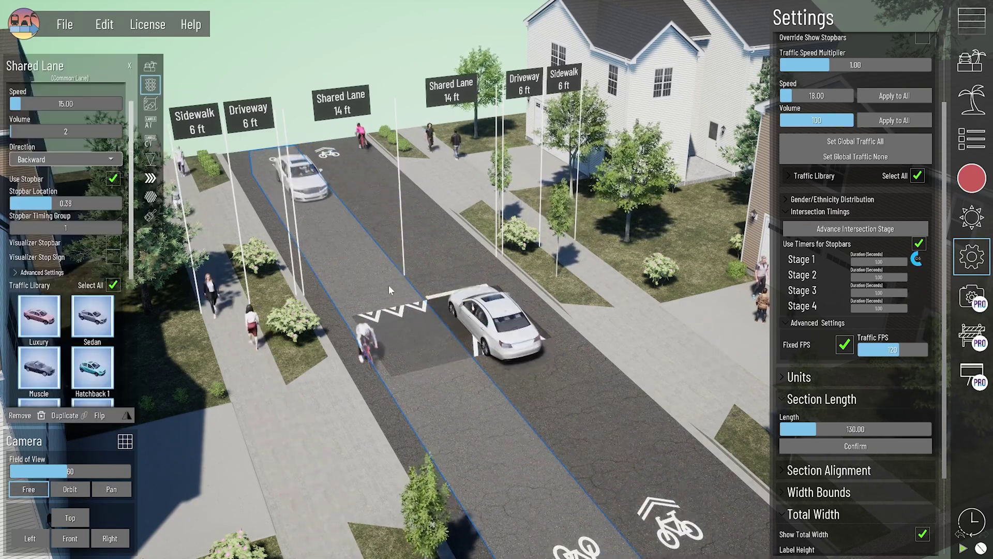
click(466, 269)
click(113, 243)
click(594, 312)
click(476, 407)
Turn on Override Show Stopbars in the global traffic settings and deselect the lane
scroll(879, 155, up, 3)
click(923, 136)
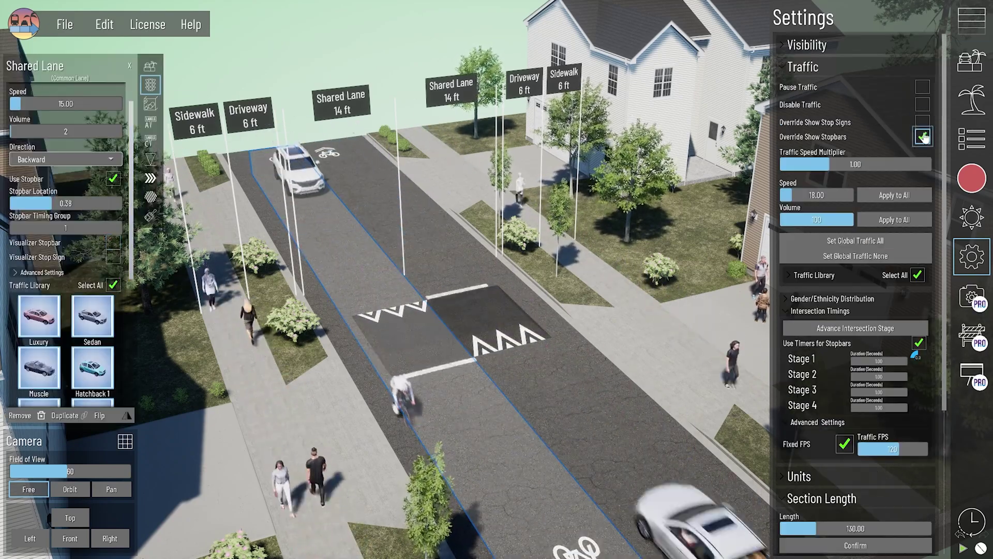
click(388, 67)
middle_drag(521, 358, 494, 331)
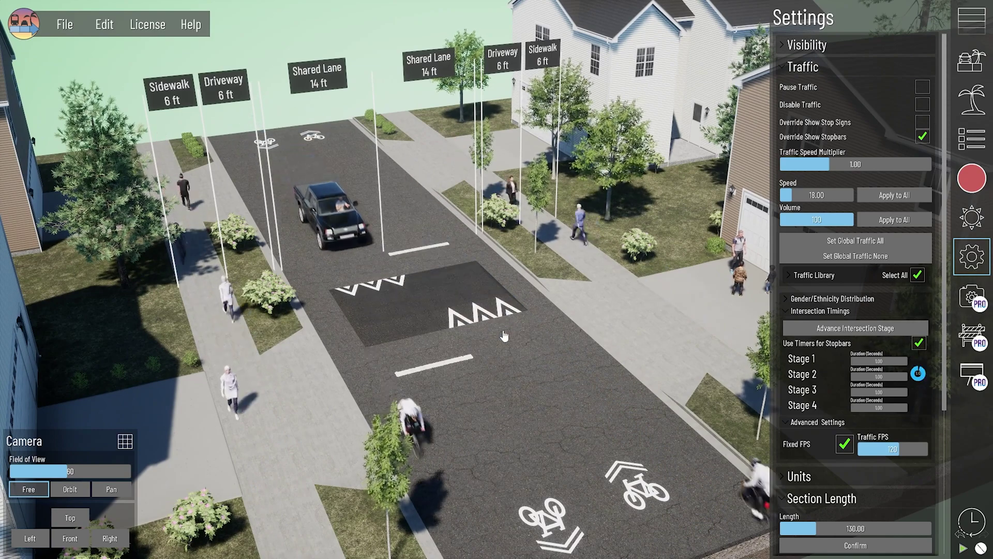
Examine the stopbar and advanced traffic settings of the backward-direction Shared Lane section
click(372, 310)
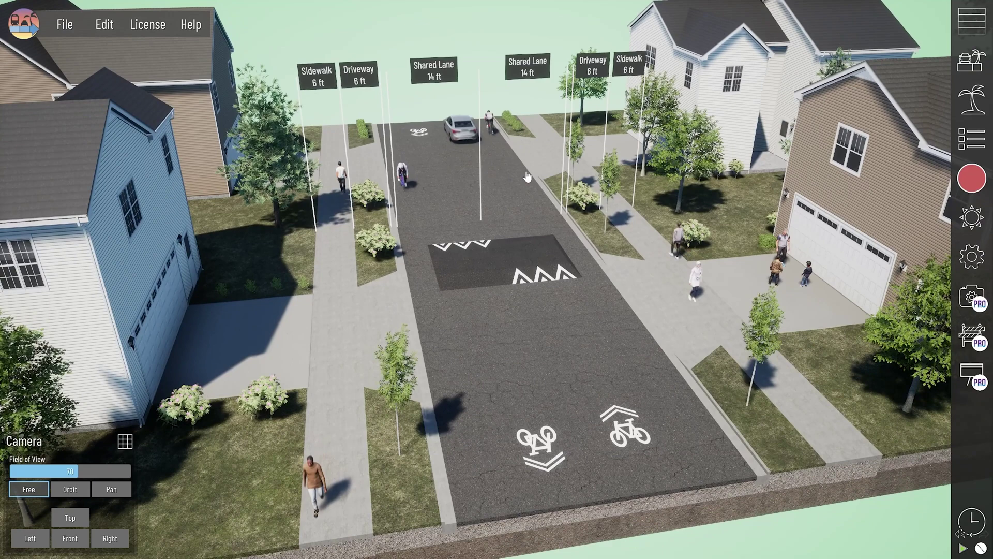
middle_drag(528, 177, 521, 177)
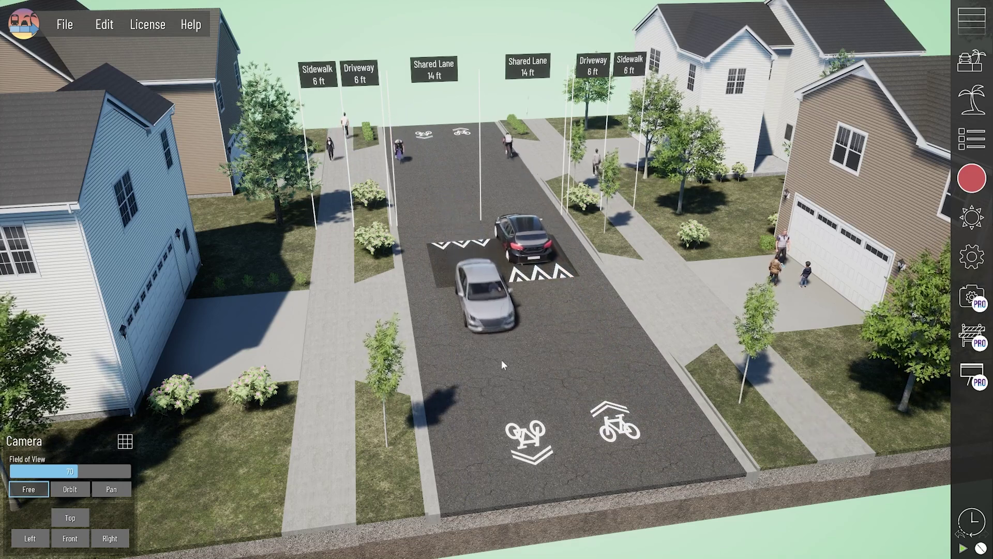
click(511, 341)
right_drag(519, 329, 508, 341)
click(151, 84)
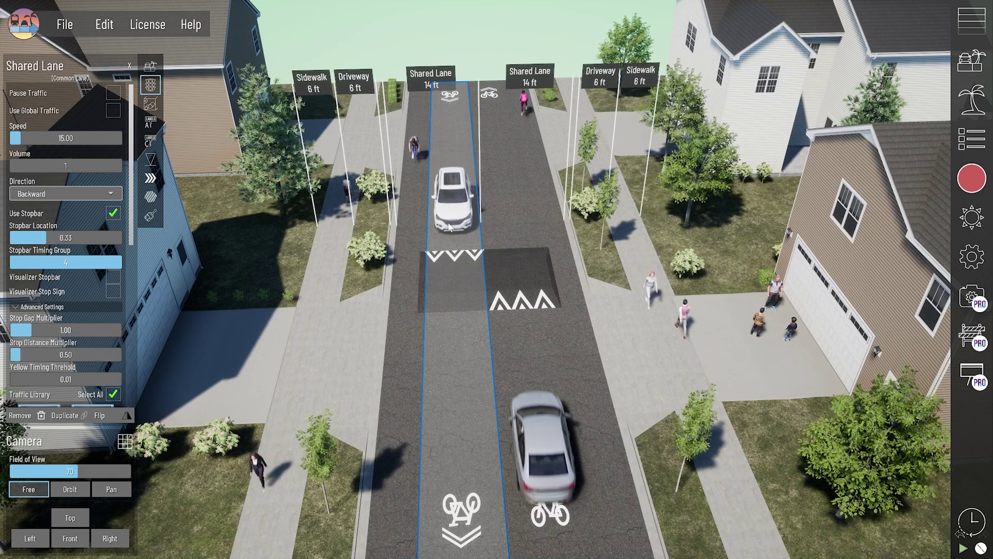
right_drag(465, 331, 471, 331)
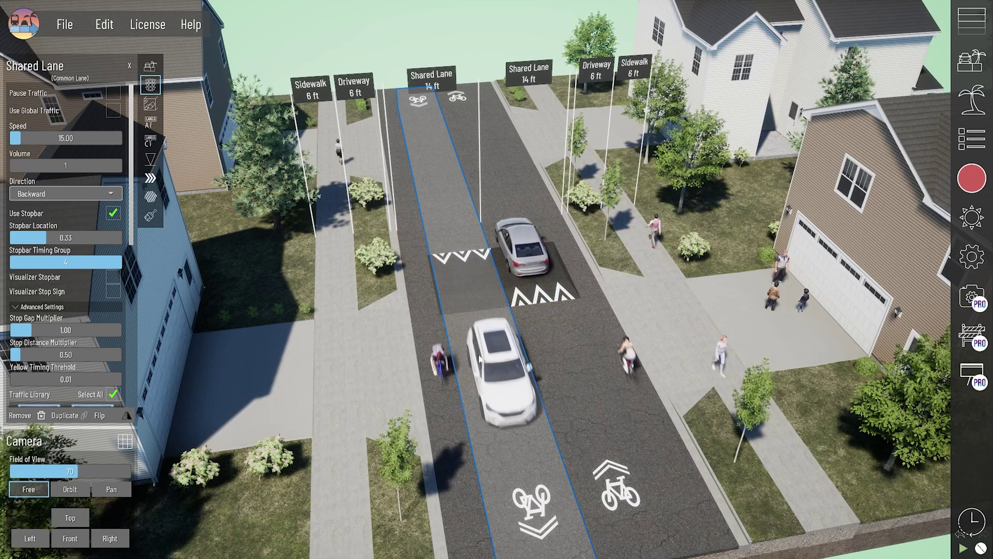
Turn on Override Show Stopbars in the global settings and expand the advanced traffic settings and intersection timings
click(972, 253)
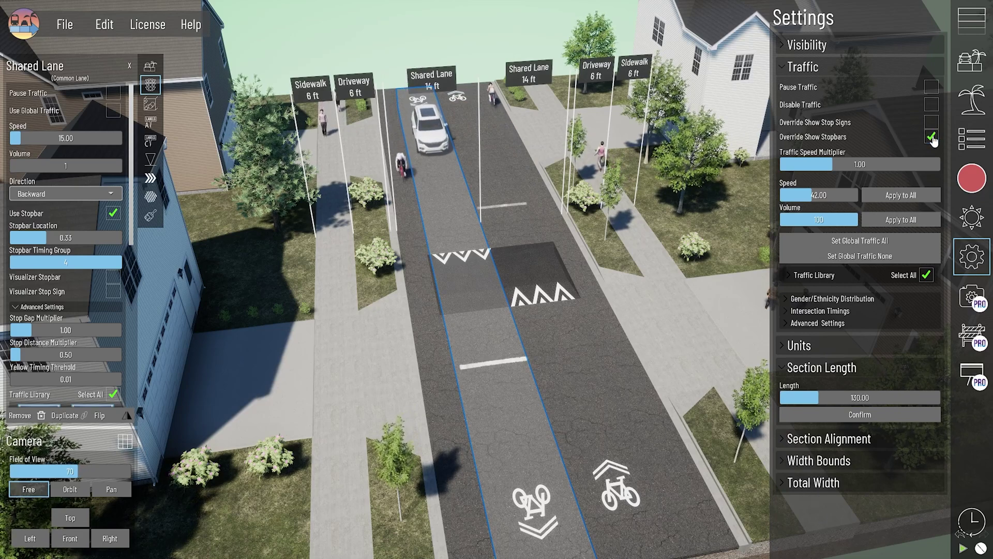
right_drag(597, 332, 469, 371)
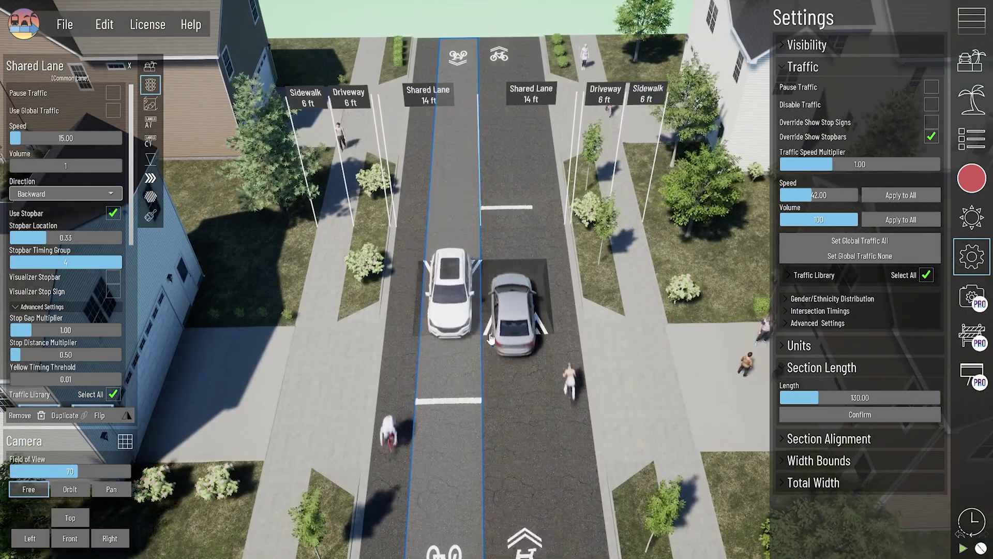
right_drag(469, 327, 497, 360)
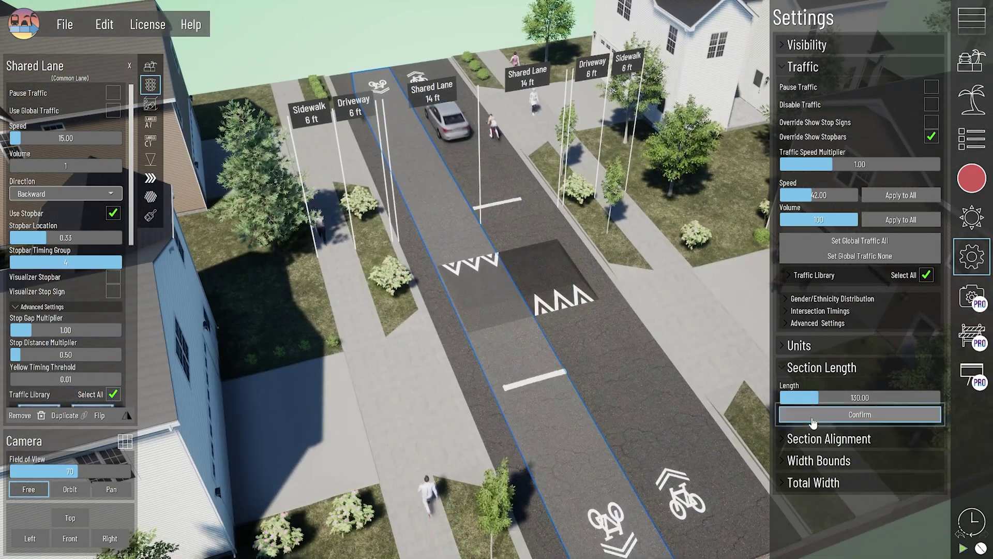
click(803, 324)
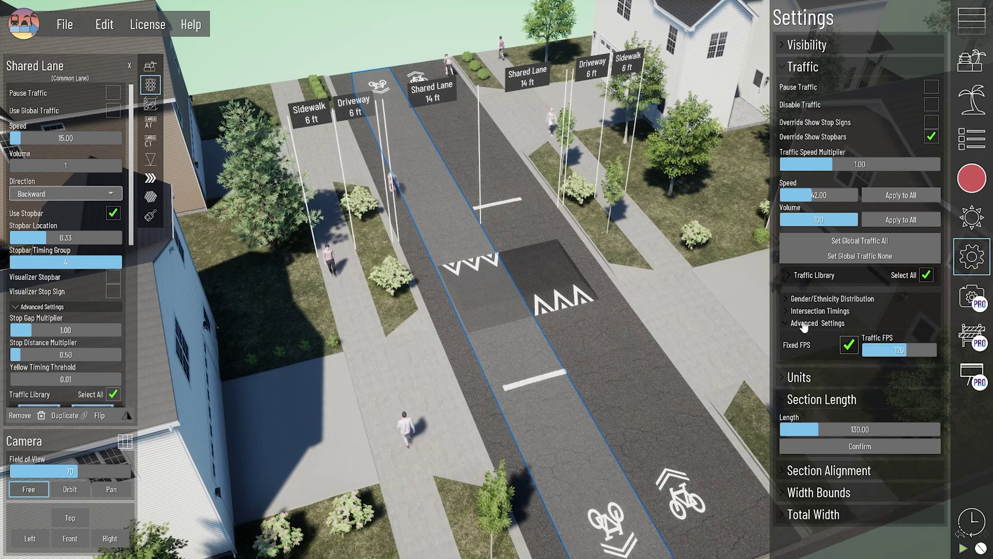
click(801, 311)
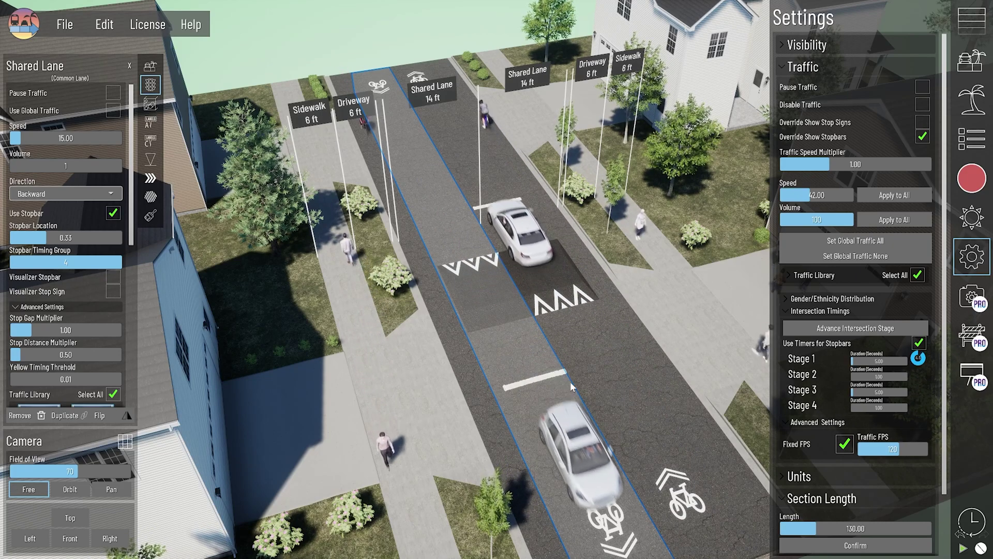
Compare the stopbar location and timing group of both Shared Lane sections with the intersection stage timings and the moving traffic
right_drag(574, 380, 548, 379)
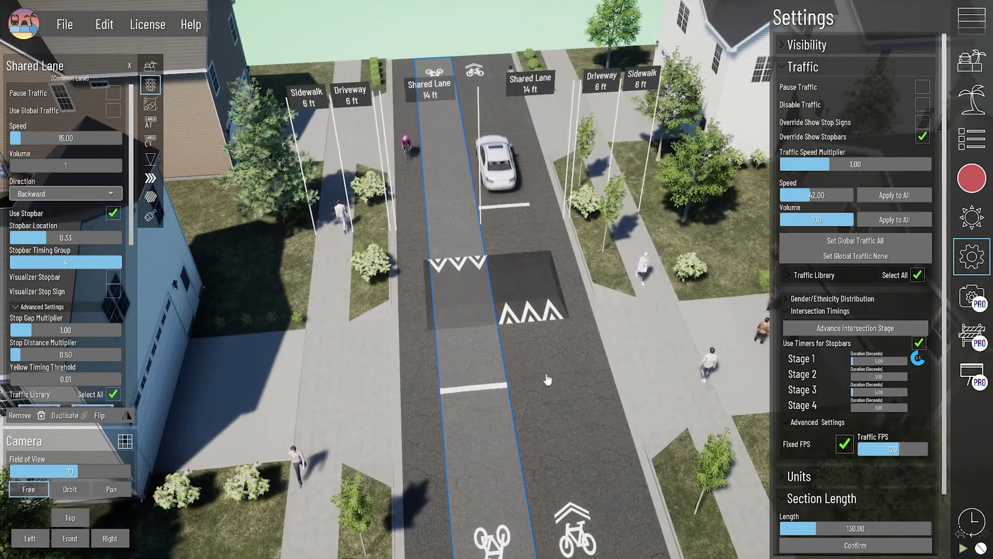
click(477, 35)
right_drag(567, 425, 511, 302)
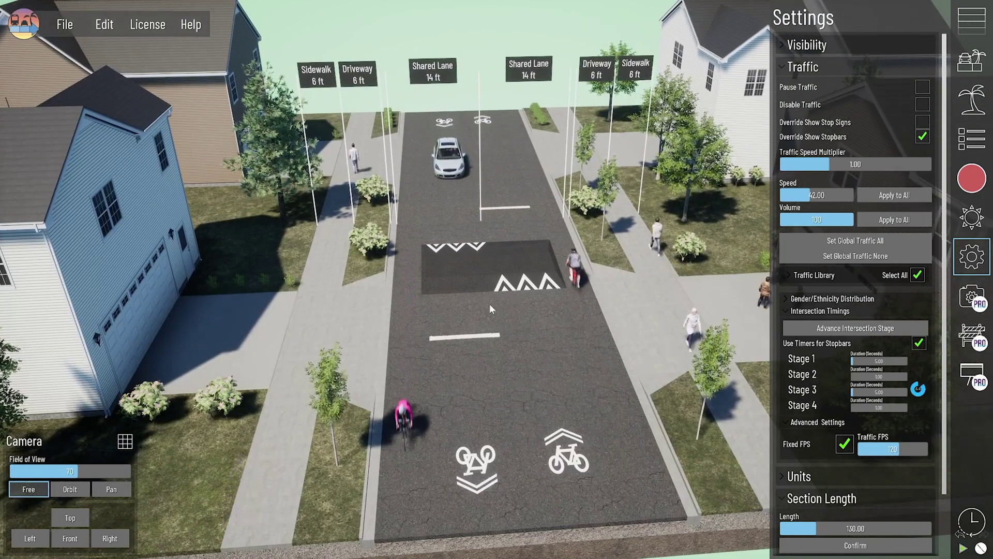
right_drag(496, 346, 422, 345)
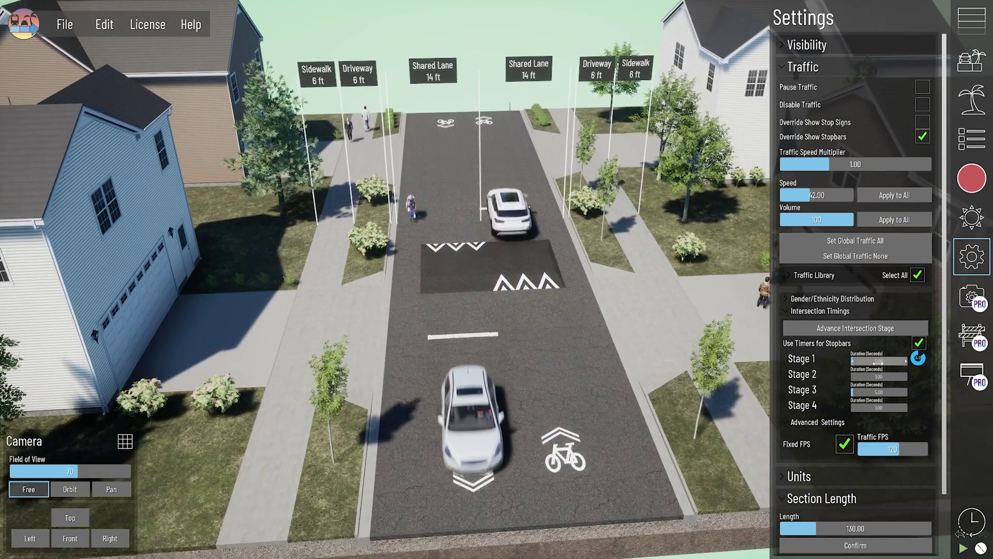
click(581, 376)
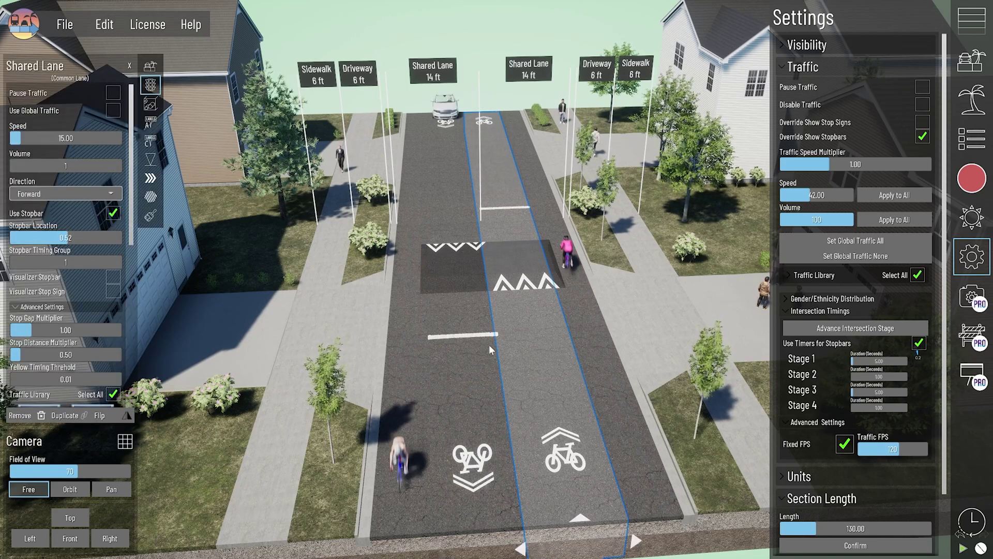
right_drag(489, 345, 484, 350)
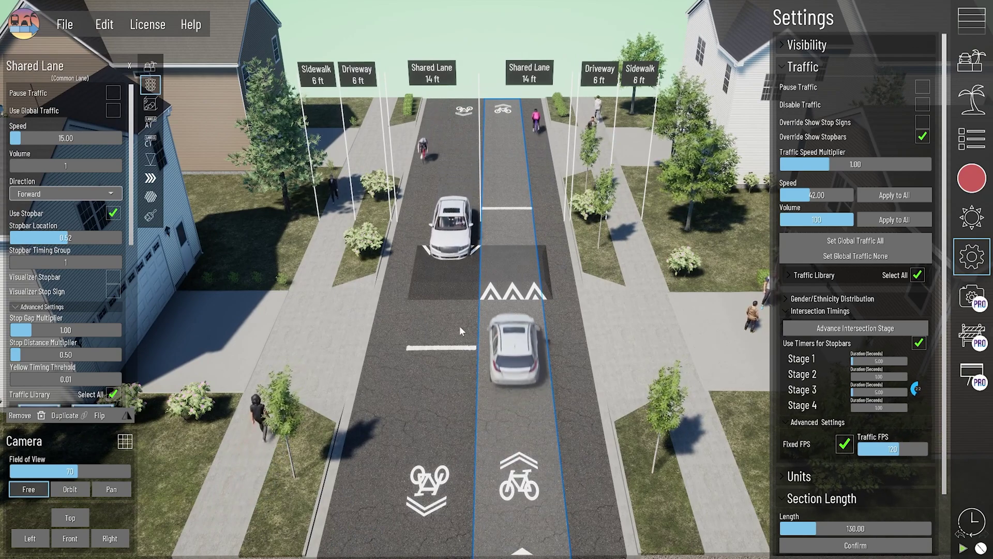
right_drag(460, 329, 470, 329)
middle_drag(533, 380, 599, 534)
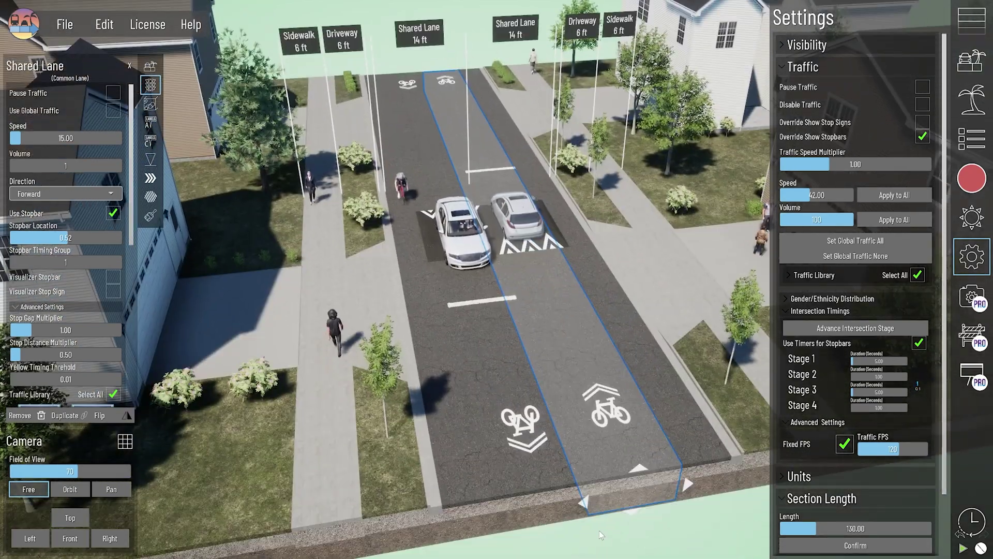
click(536, 493)
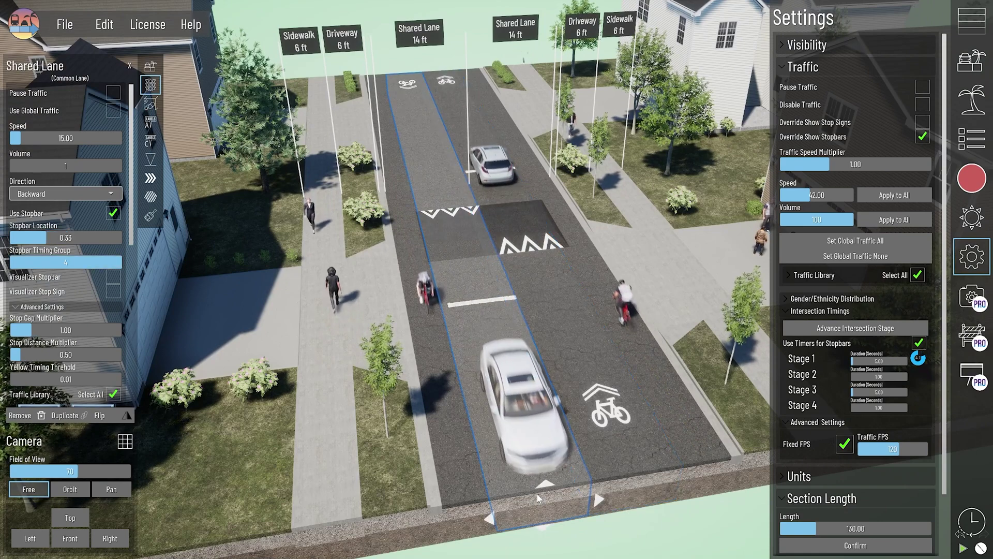
Turn off Override Show Stopbars and close the global settings
right_drag(343, 417, 326, 407)
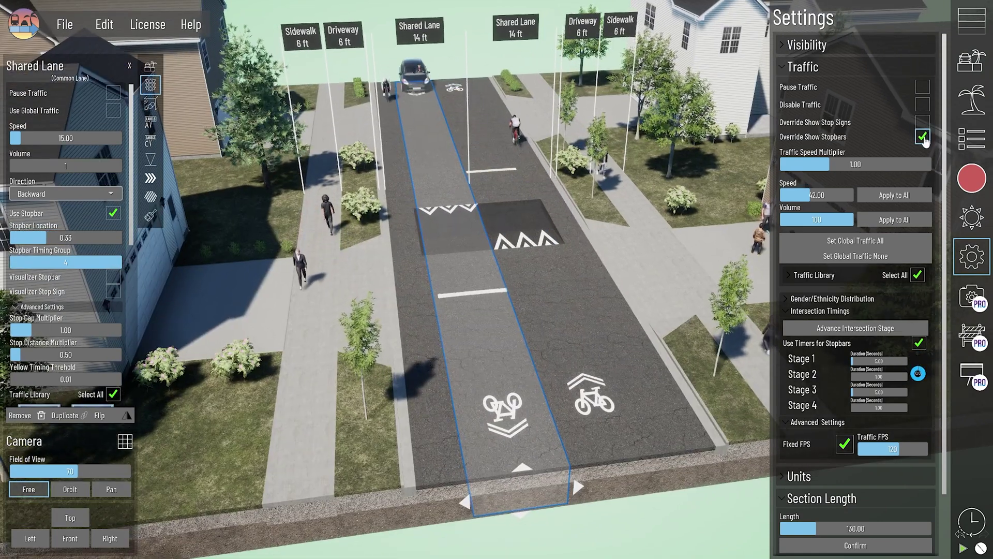
click(971, 256)
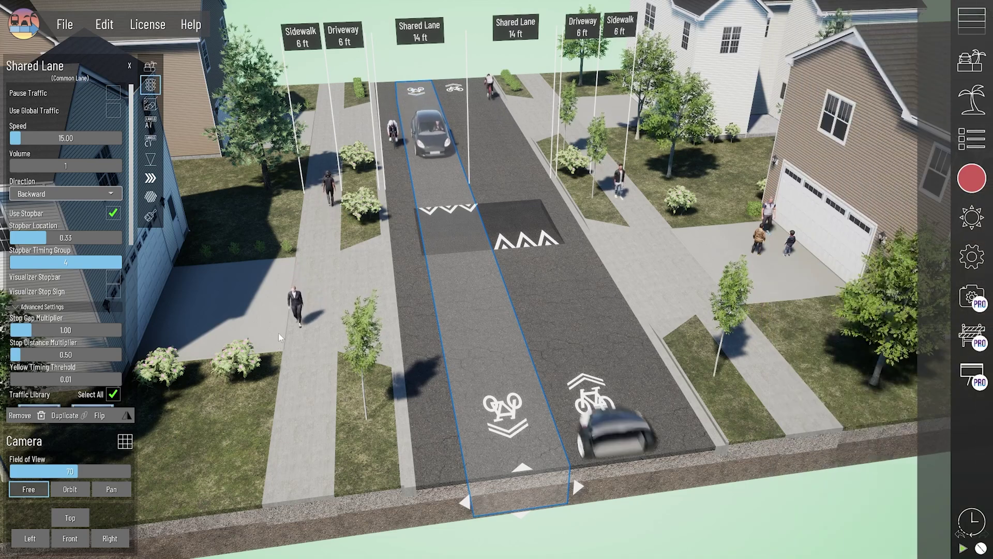
Set the sharrow marking spacing of both Shared Lane sections to 0.75
click(150, 66)
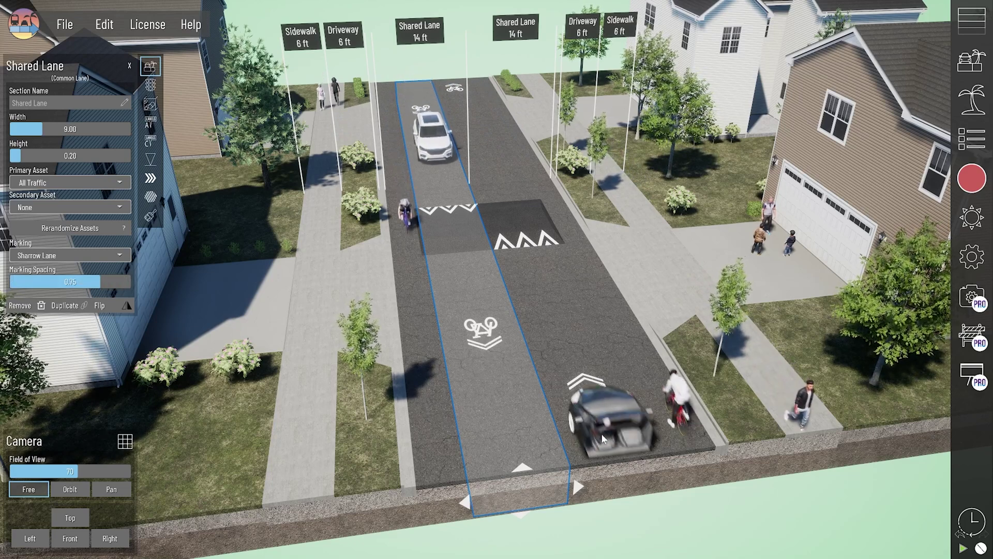
click(603, 438)
drag(70, 282, 58, 281)
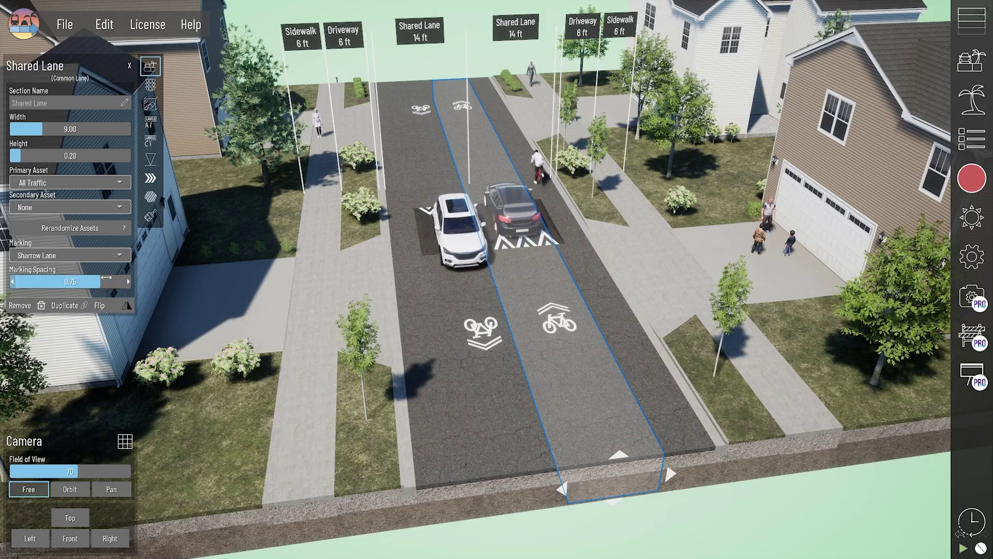
click(632, 543)
Inspect the speed hump and the surrounding sidewalk and lanes from close to street level
right_drag(458, 331, 492, 379)
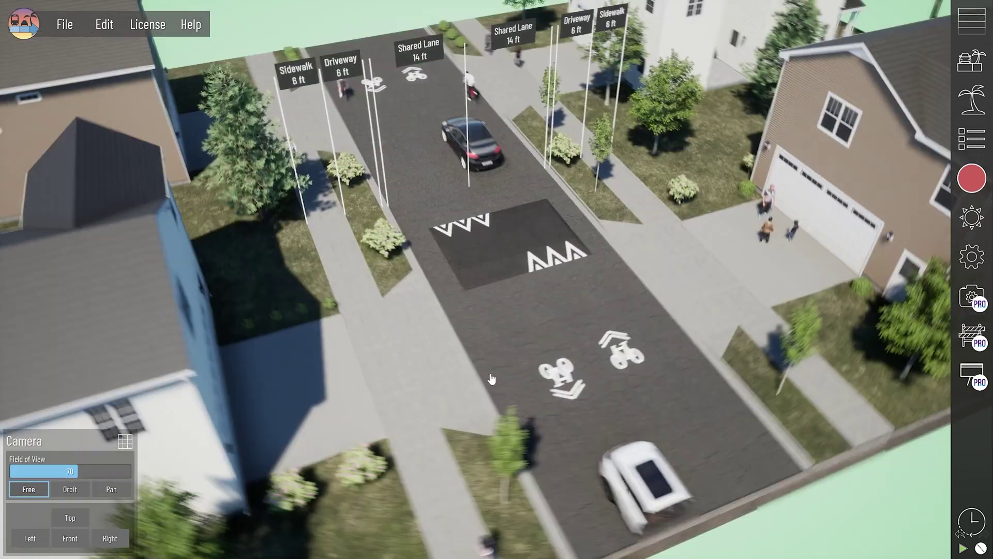
scroll(499, 310, up, 3)
right_drag(491, 337, 489, 278)
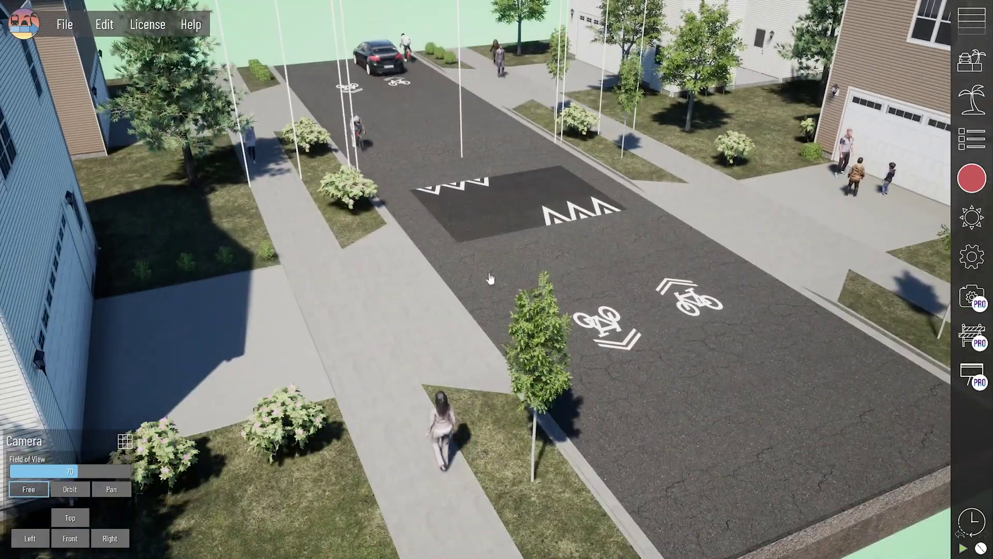
scroll(461, 241, up, 4)
scroll(458, 240, up, 8)
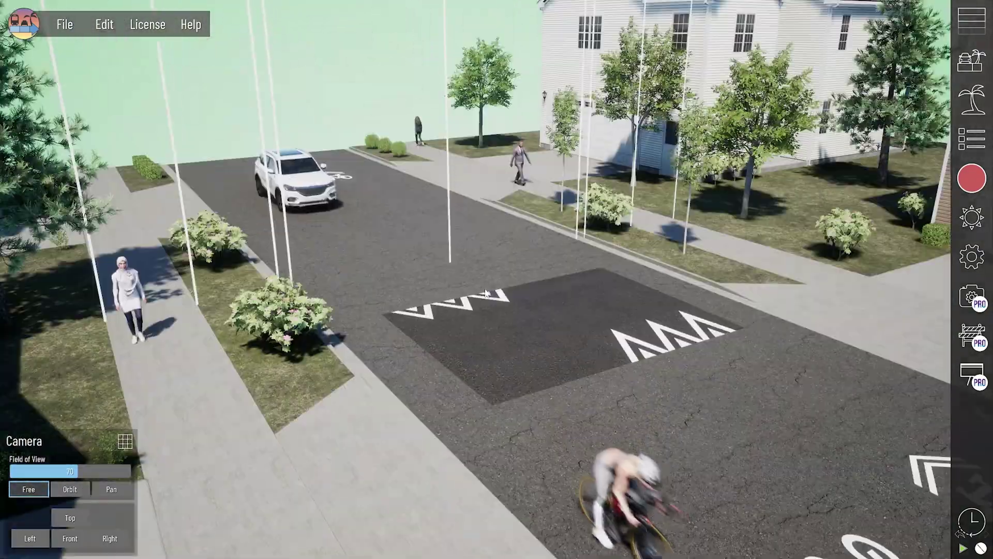
Examine how cars and cyclists pass over the speed hump, from street level and from above
scroll(486, 293, up, 1)
right_drag(477, 492, 464, 439)
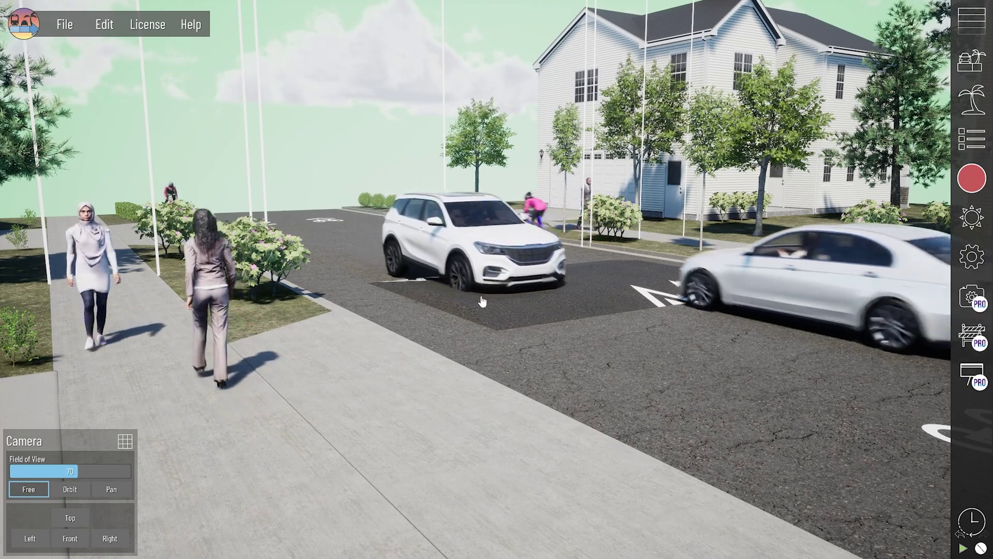
scroll(482, 361, up, 3)
right_drag(482, 360, 615, 456)
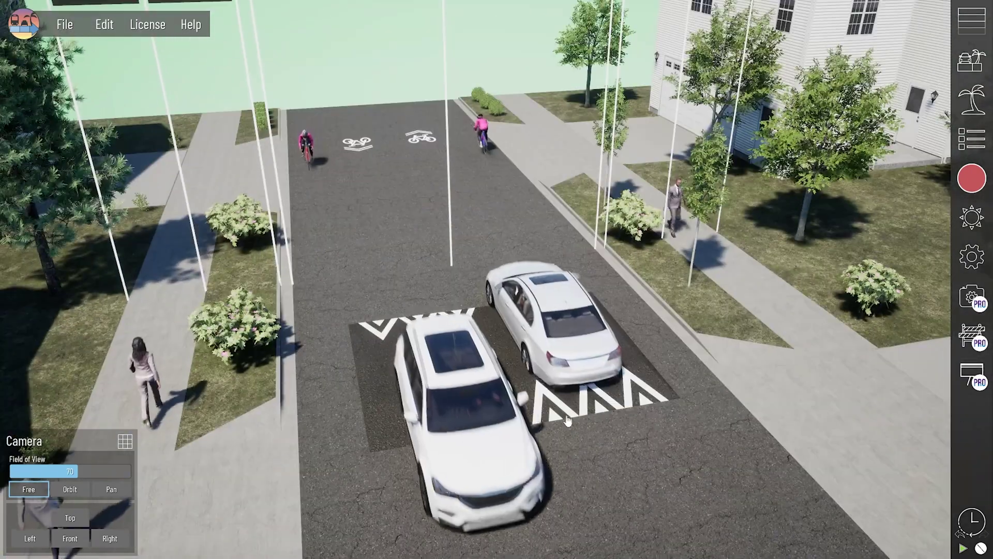
scroll(466, 335, down, 3)
middle_drag(446, 427, 477, 371)
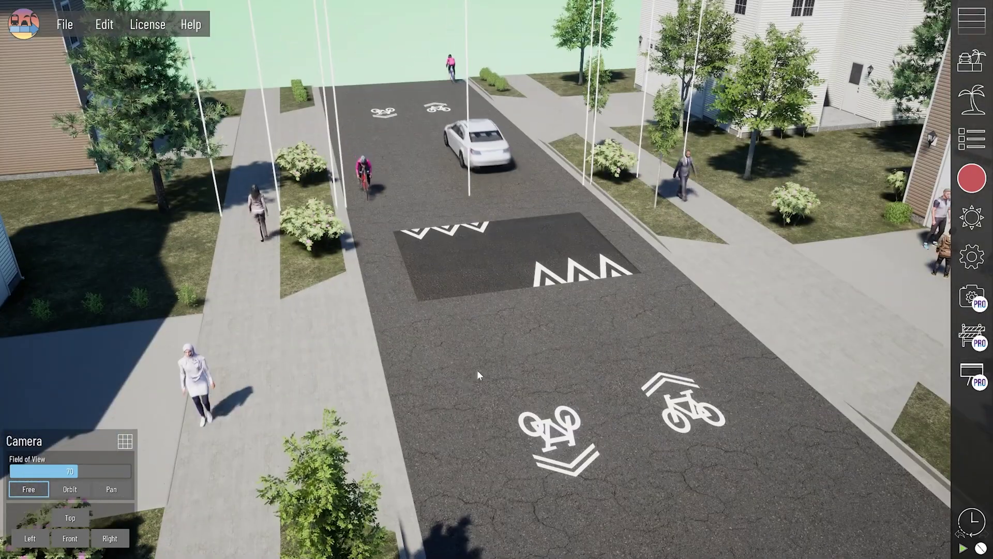
scroll(482, 327, down, 2)
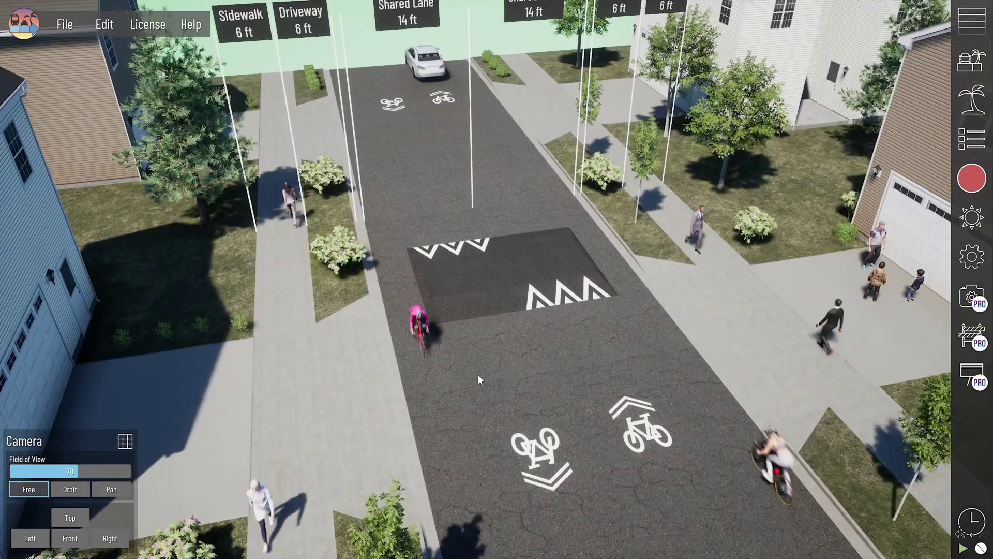
Select the oncoming Shared Lane, turn on Editing Mode for its Speed Bump Long asset and unlock the asset's uniform scale
scroll(478, 374, up, 2)
click(547, 496)
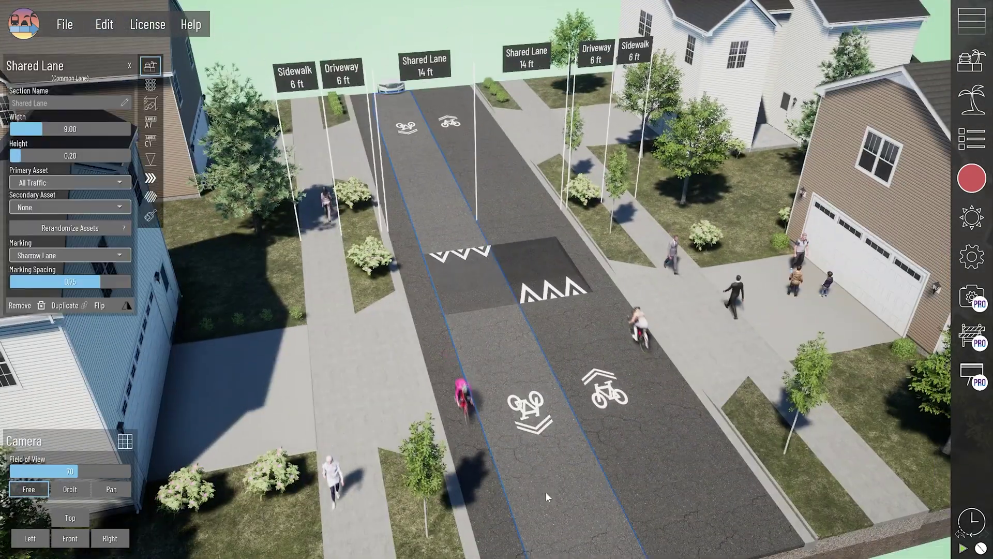
click(151, 160)
click(122, 145)
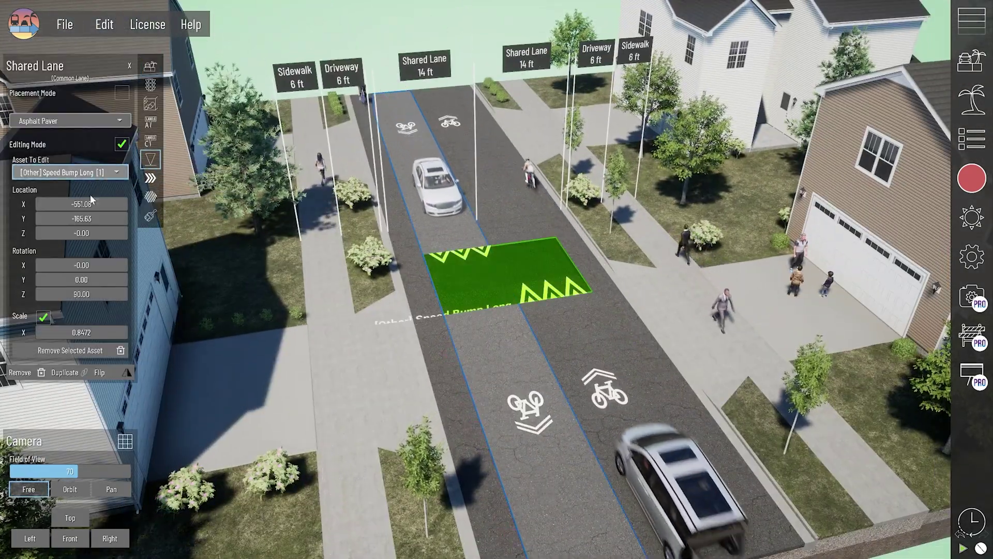
click(44, 317)
Flatten the speed hump by setting its Z scale to 0.2501, and close the lane settings
scroll(512, 272, down, 5)
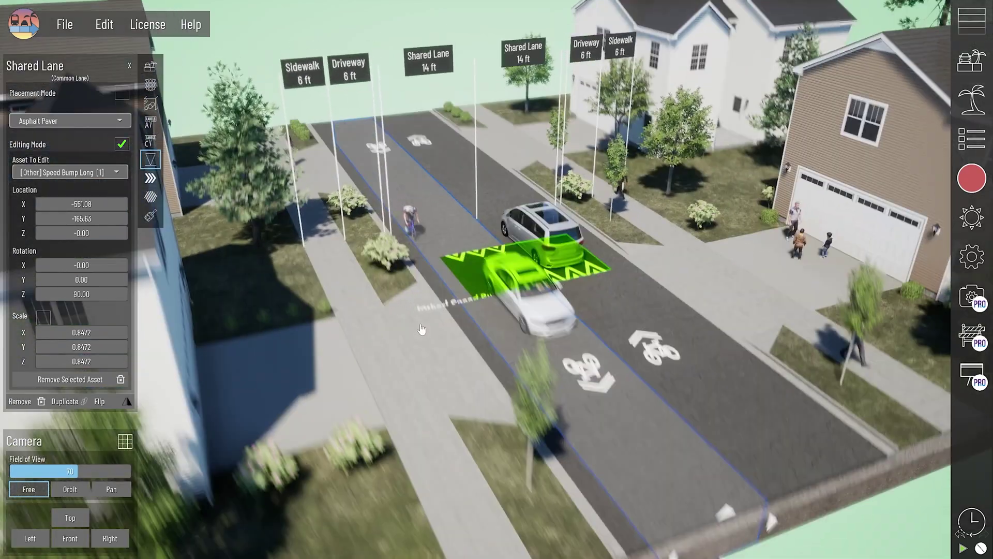
scroll(481, 318, down, 5)
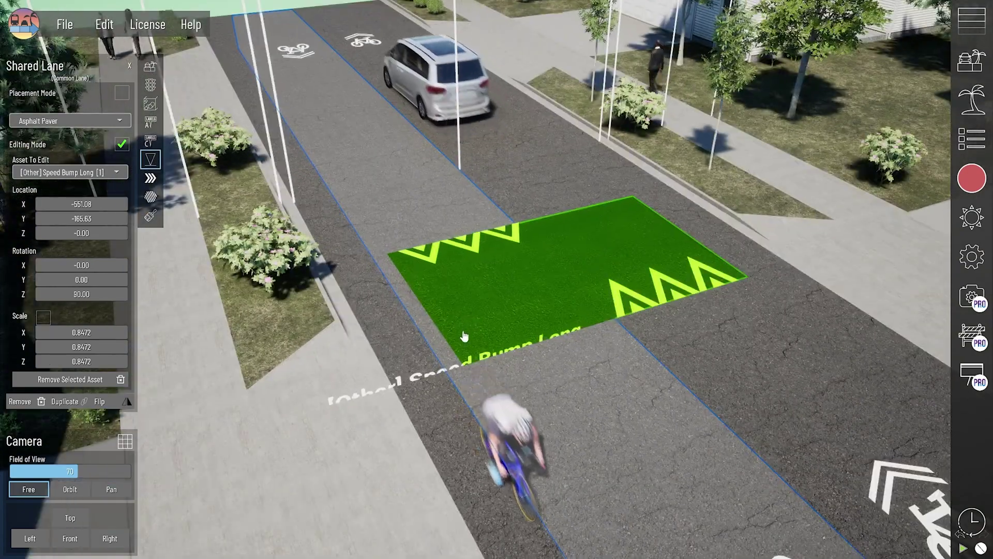
scroll(446, 394, up, 5)
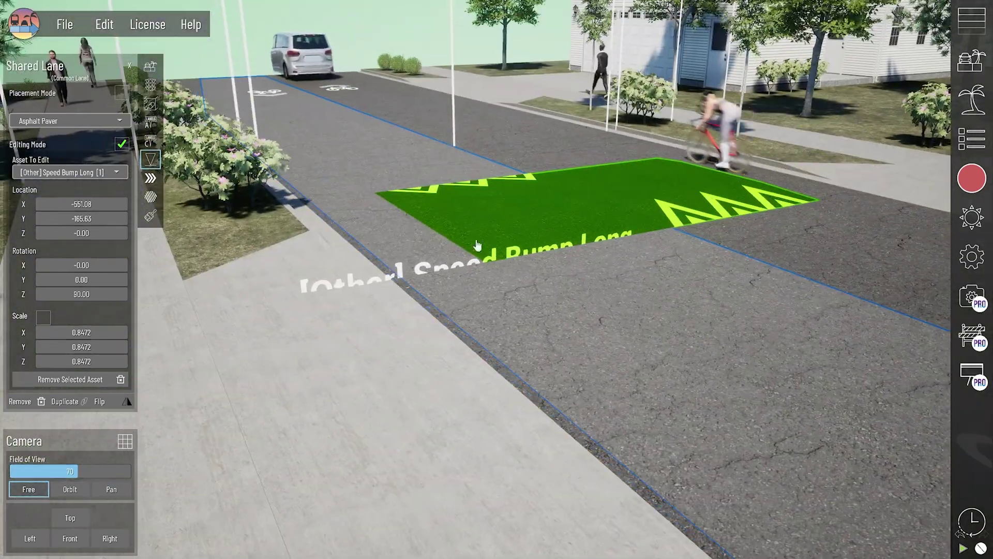
scroll(448, 243, down, 5)
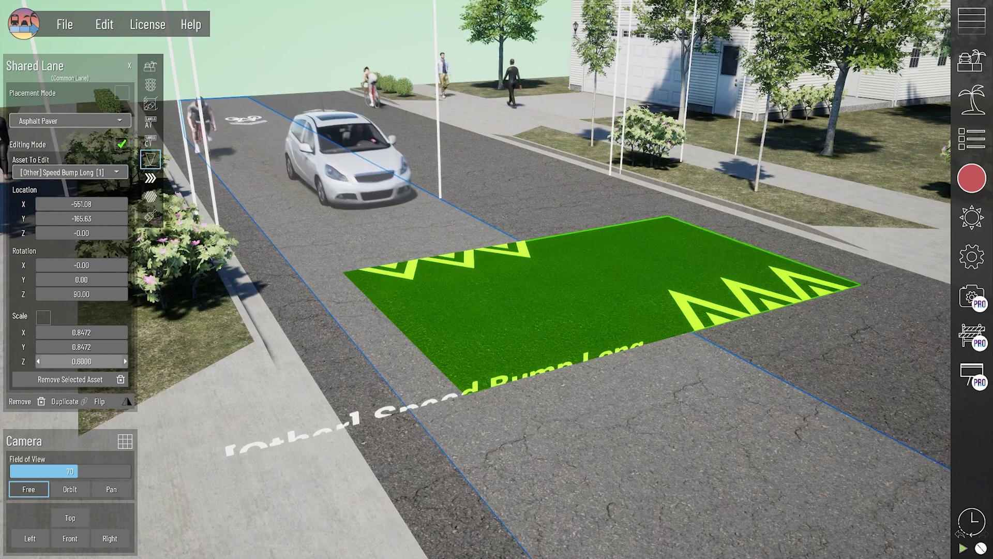
drag(81, 361, 59, 361)
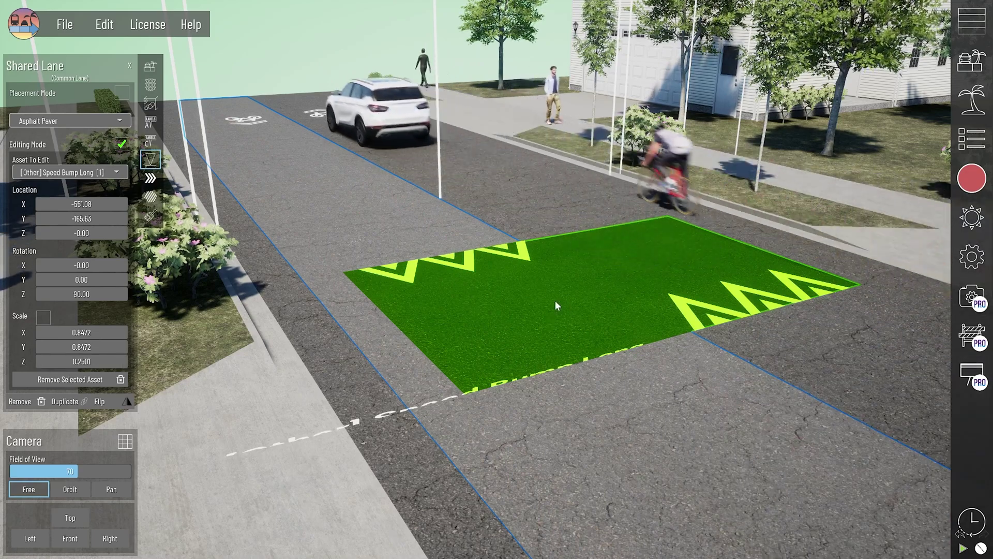
middle_drag(554, 301, 380, 104)
scroll(442, 226, down, 4)
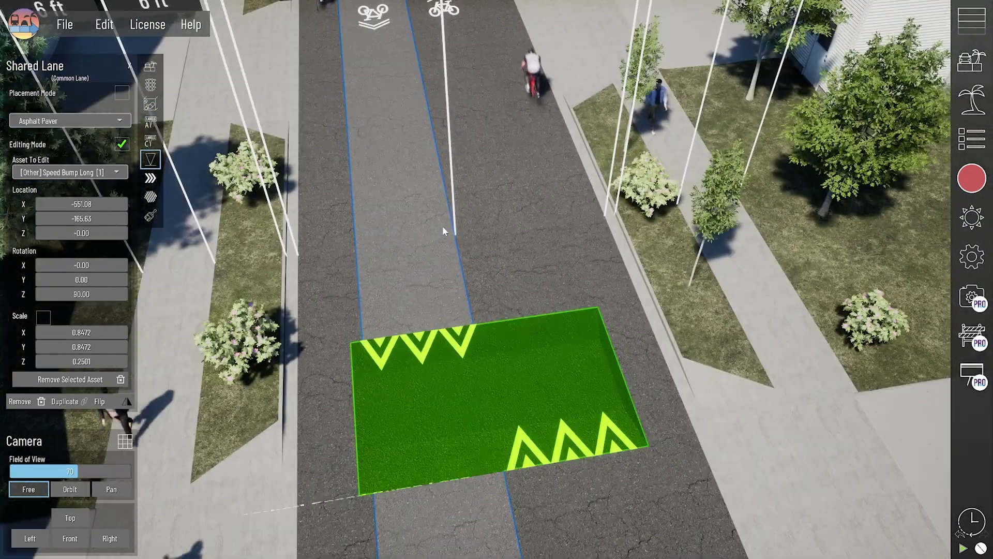
scroll(456, 257, down, 3)
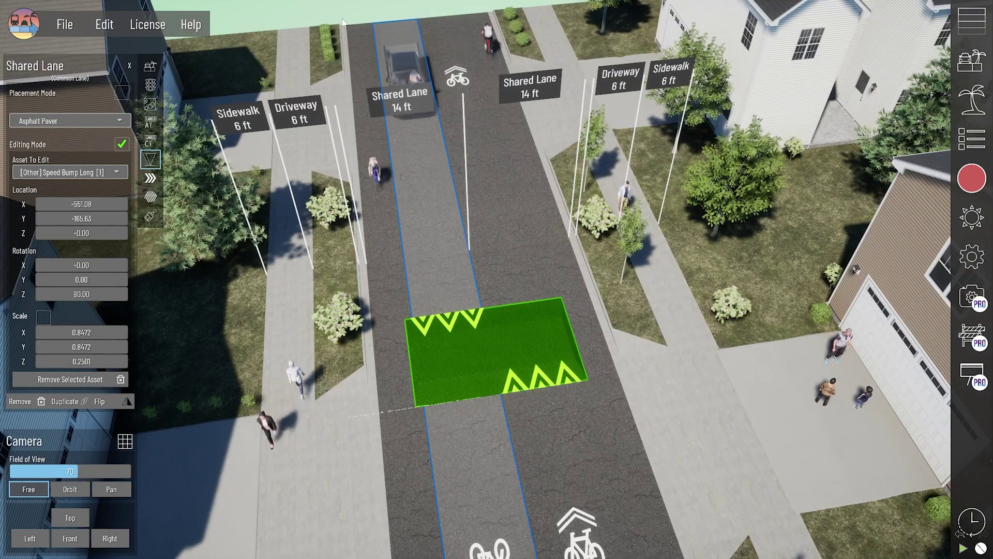
key(Escape)
Examine the flattened speed hump with traffic crossing it, close up and in an overview along the whole street
middle_drag(461, 373, 476, 371)
scroll(476, 372, down, 2)
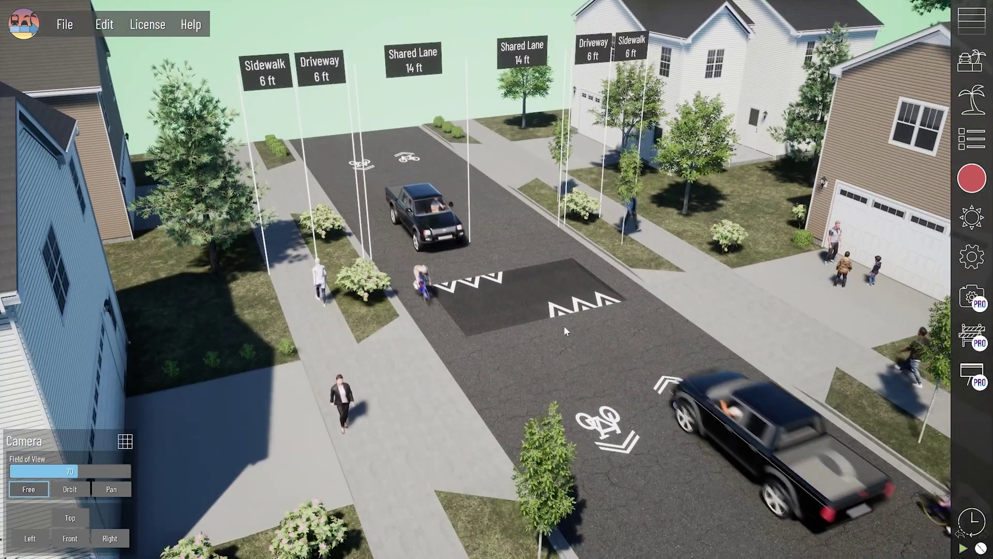
scroll(494, 381, up, 4)
scroll(495, 381, up, 2)
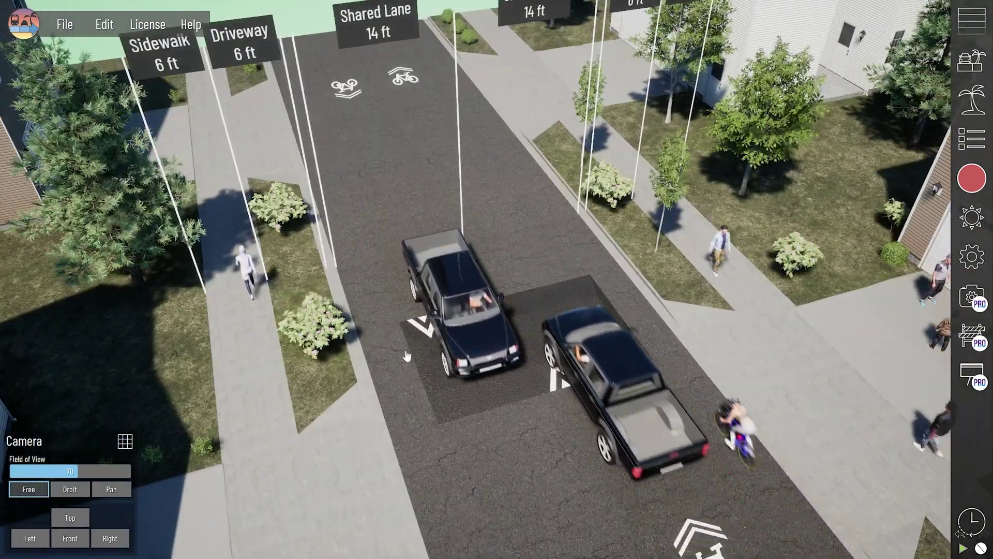
middle_drag(493, 407, 545, 393)
middle_drag(457, 357, 429, 421)
scroll(610, 325, up, 1)
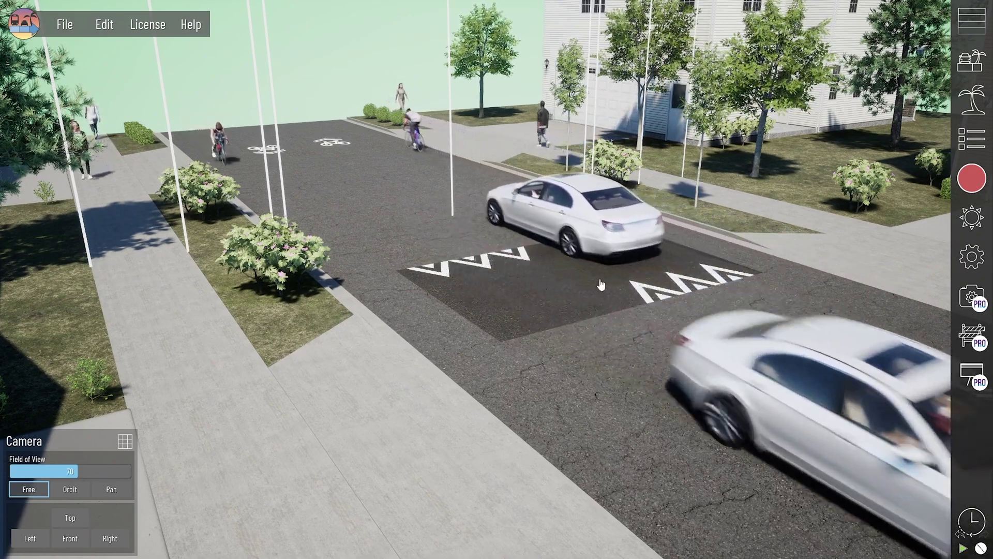
middle_drag(518, 307, 529, 392)
scroll(529, 392, up, 5)
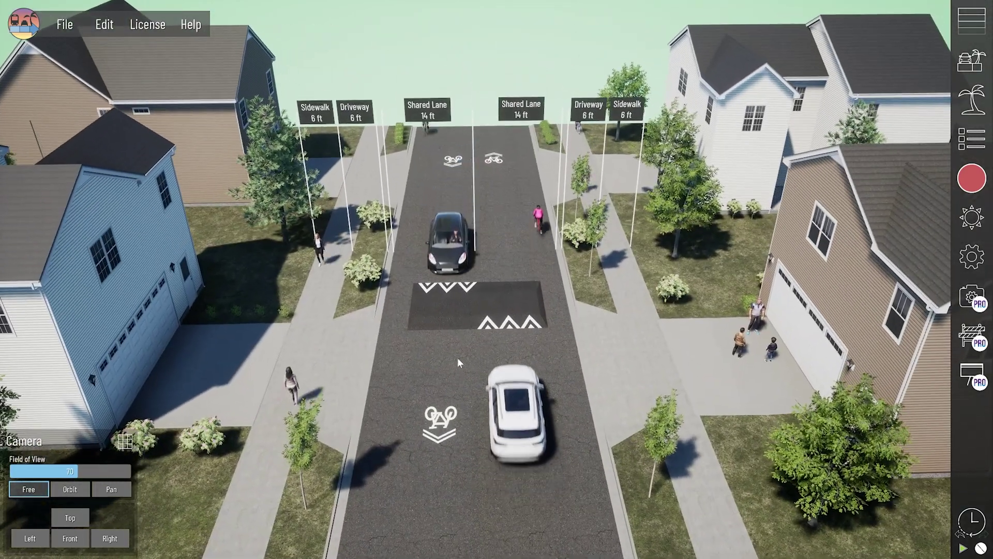
middle_drag(458, 358, 477, 323)
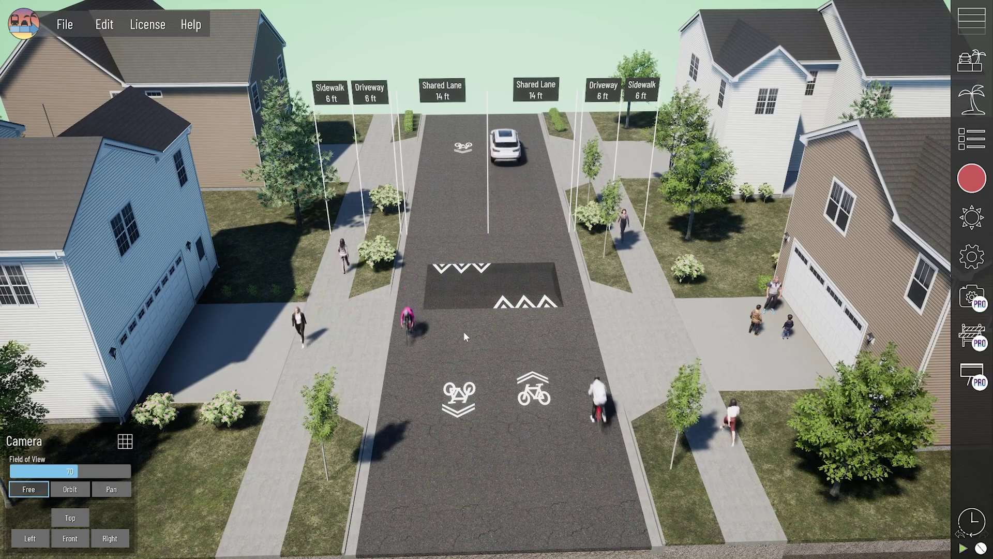
middle_drag(501, 348, 513, 329)
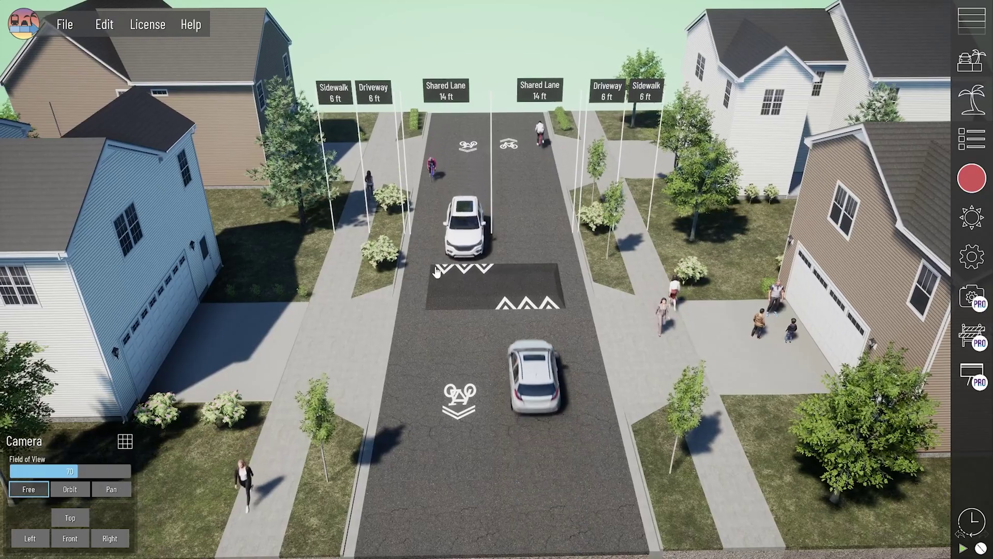